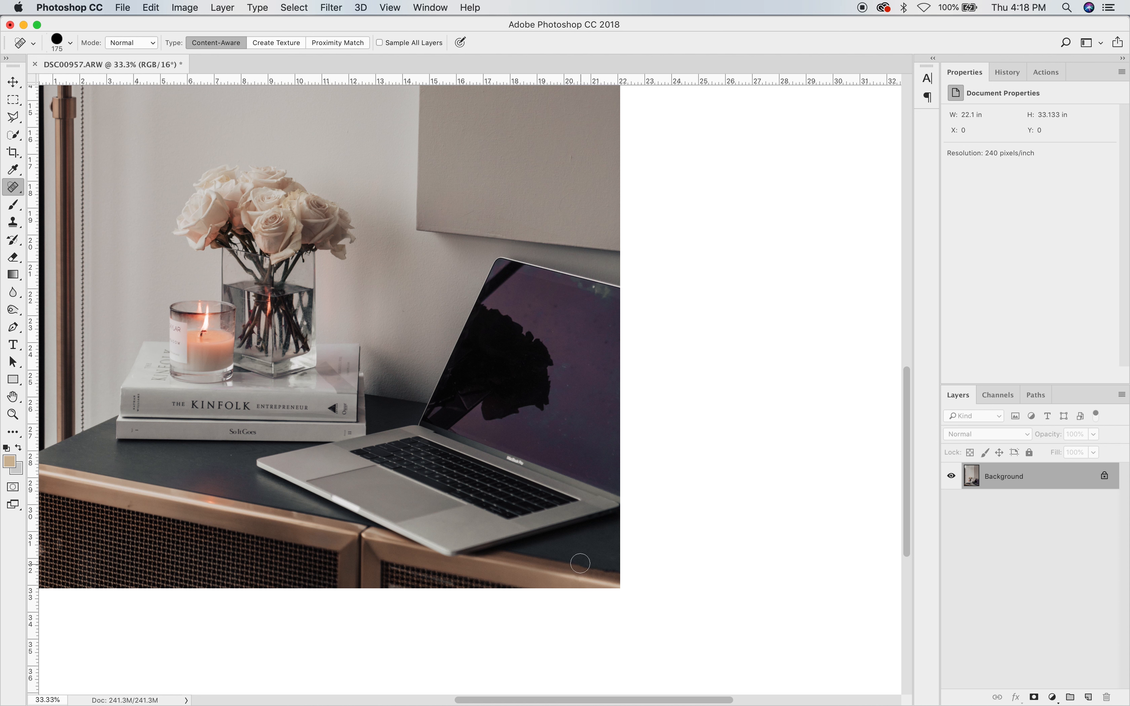
Duplicate the Background layer of the interior photo onto a new layer.
key(s)
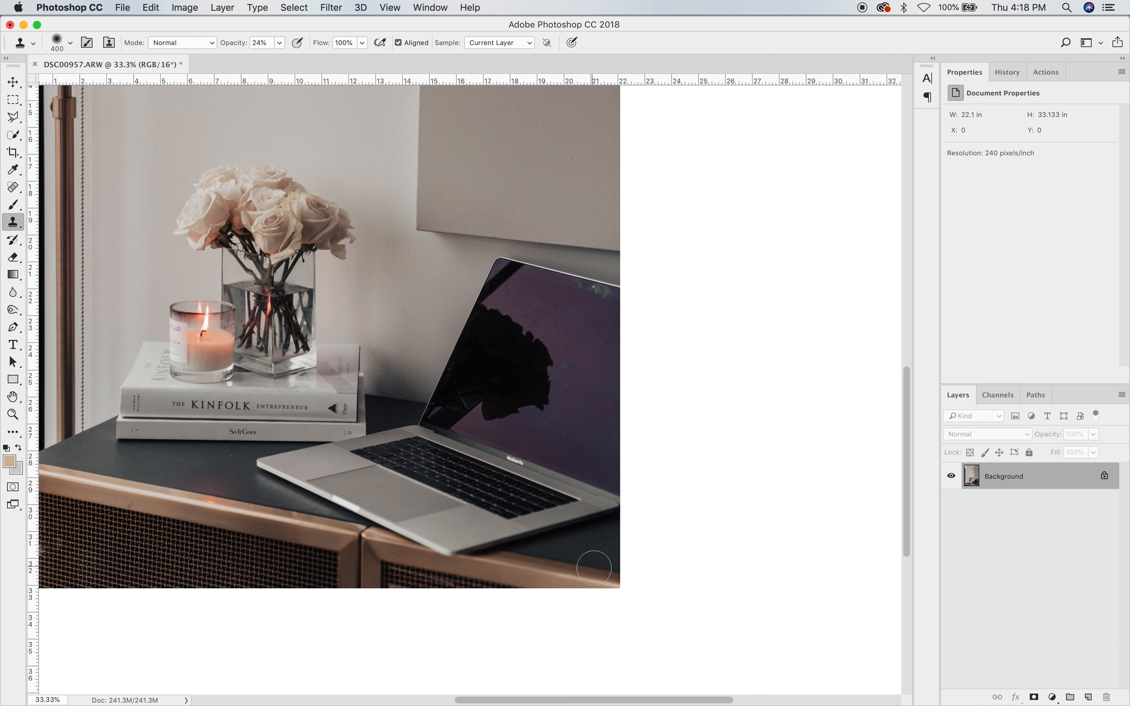
key(z)
alt+click(659, 589)
alt+click(660, 589)
key(super+j)
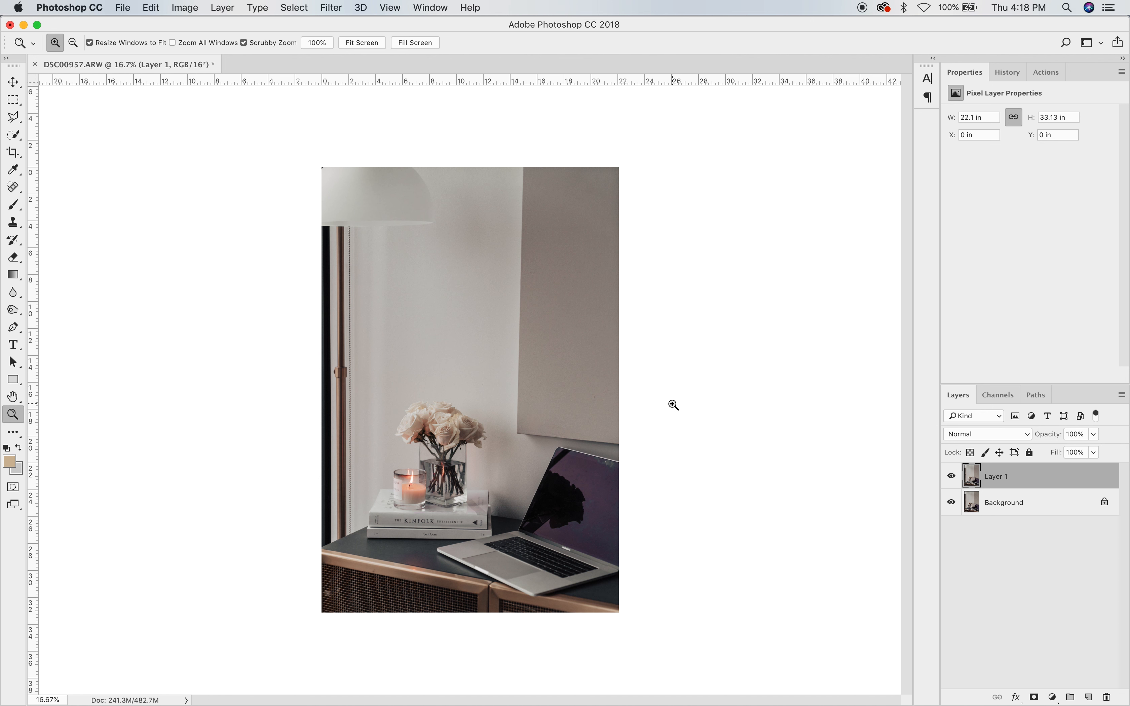
Add a Curves adjustment layer above the photo copy and raise the midtones from input 126 to output 162.
click(331, 611)
alt+click(366, 284)
click(1053, 697)
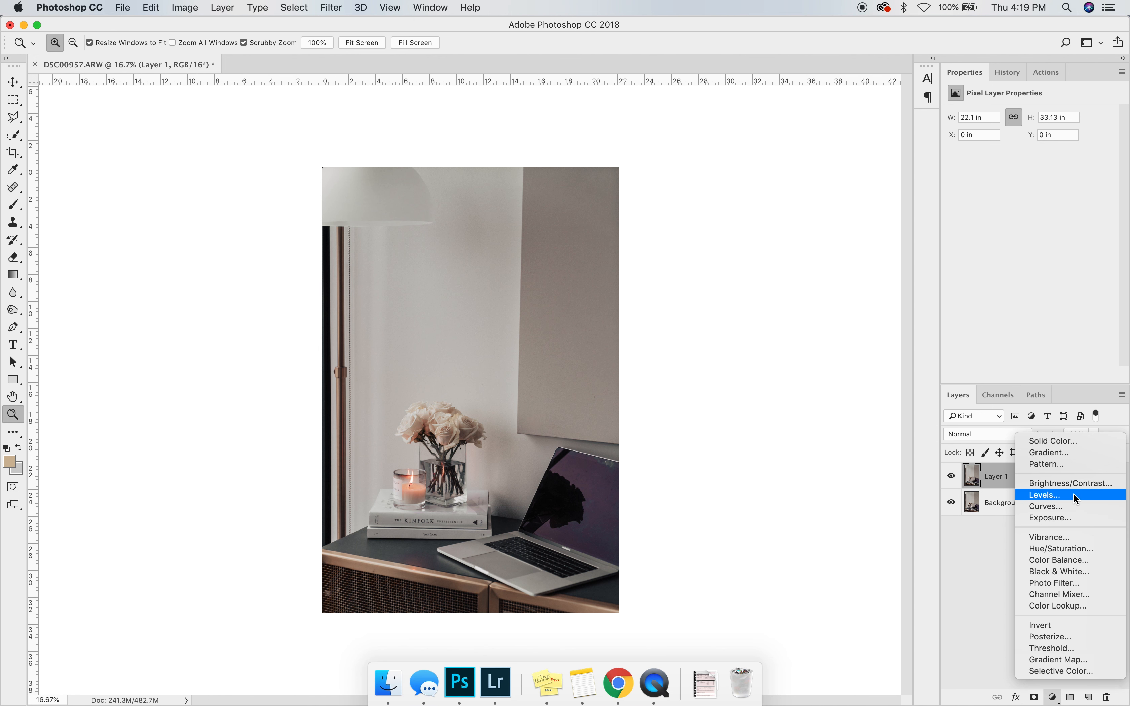
click(1064, 507)
drag(1054, 196, 1040, 193)
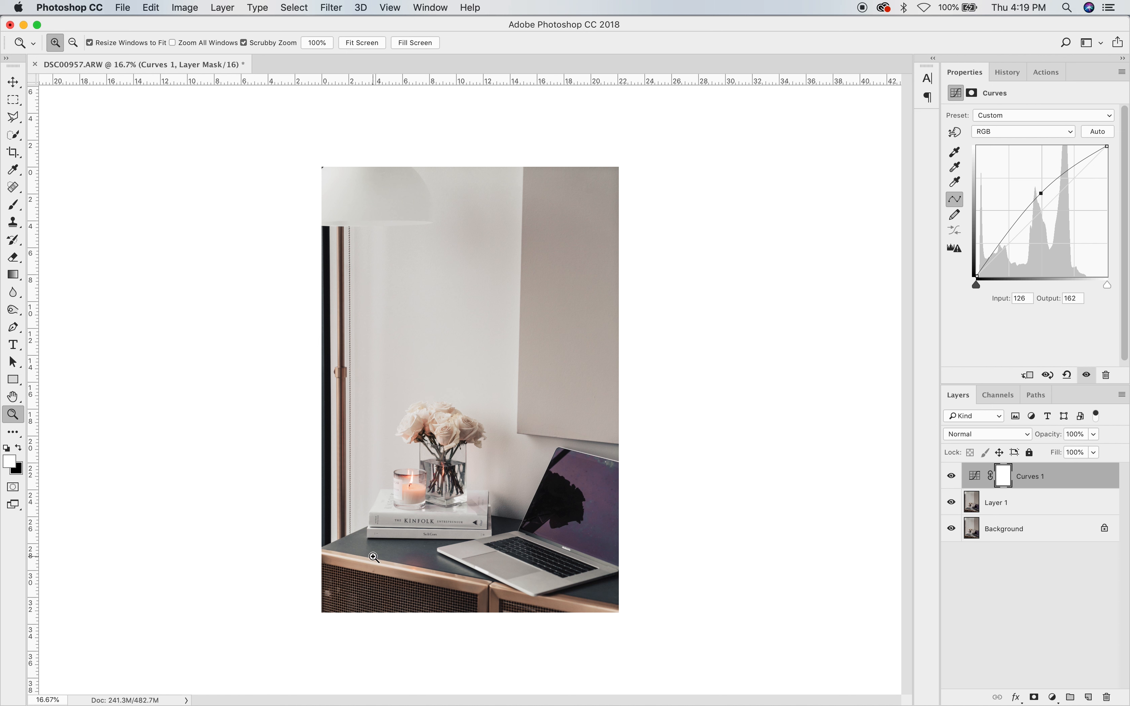
click(951, 475)
click(951, 474)
click(951, 474)
click(951, 474)
Paint black on the Curves layer mask over the desk surface and cabinet front with the 1300 px brush.
click(1002, 477)
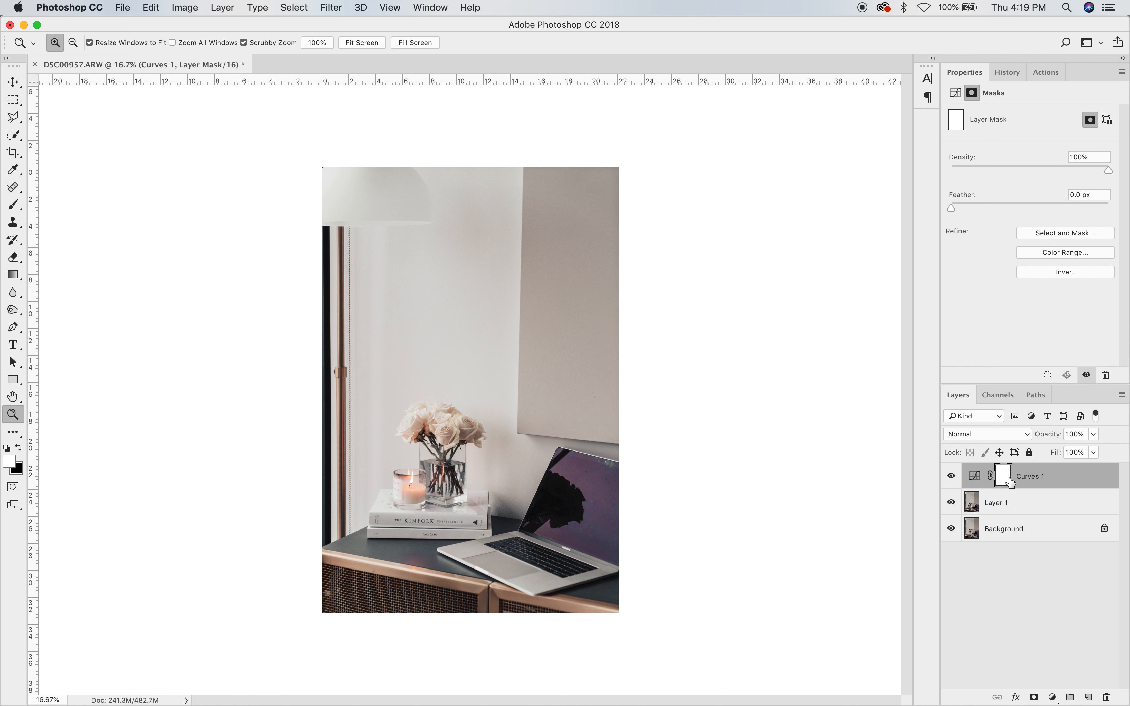
key(b)
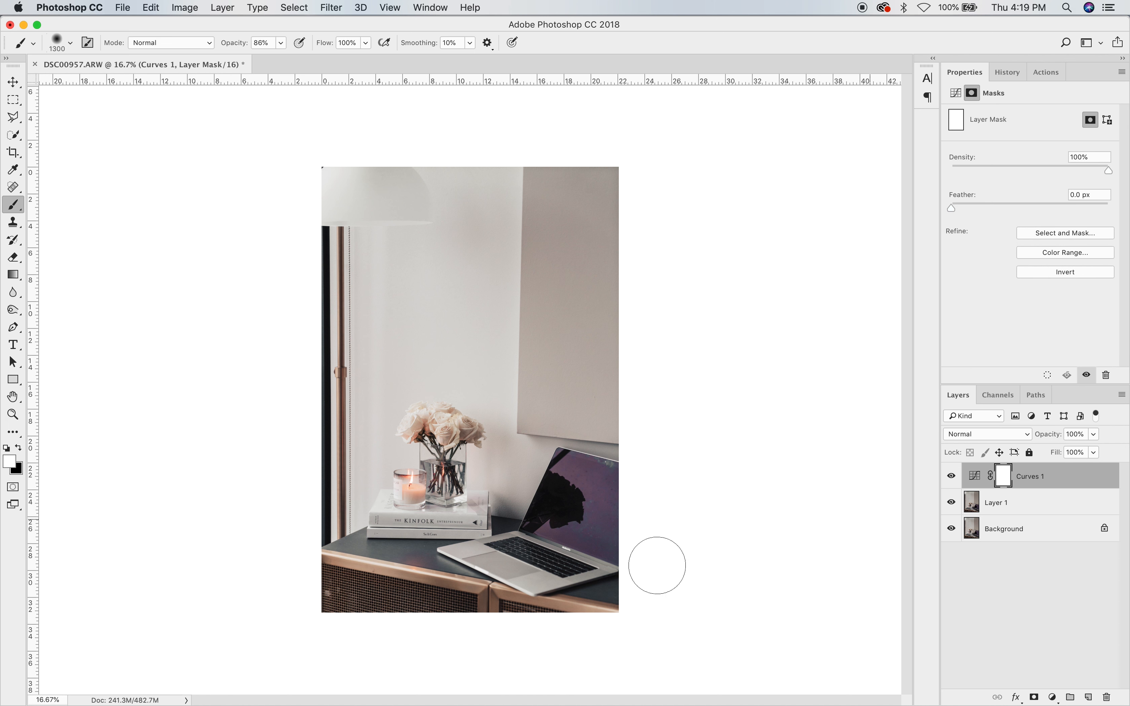
key(x)
mouse_move(358, 567)
mouse_down()
mouse_move(364, 558)
mouse_move(345, 561)
mouse_move(466, 577)
mouse_move(455, 586)
mouse_move(502, 572)
mouse_move(555, 594)
mouse_move(605, 594)
mouse_move(613, 630)
mouse_up()
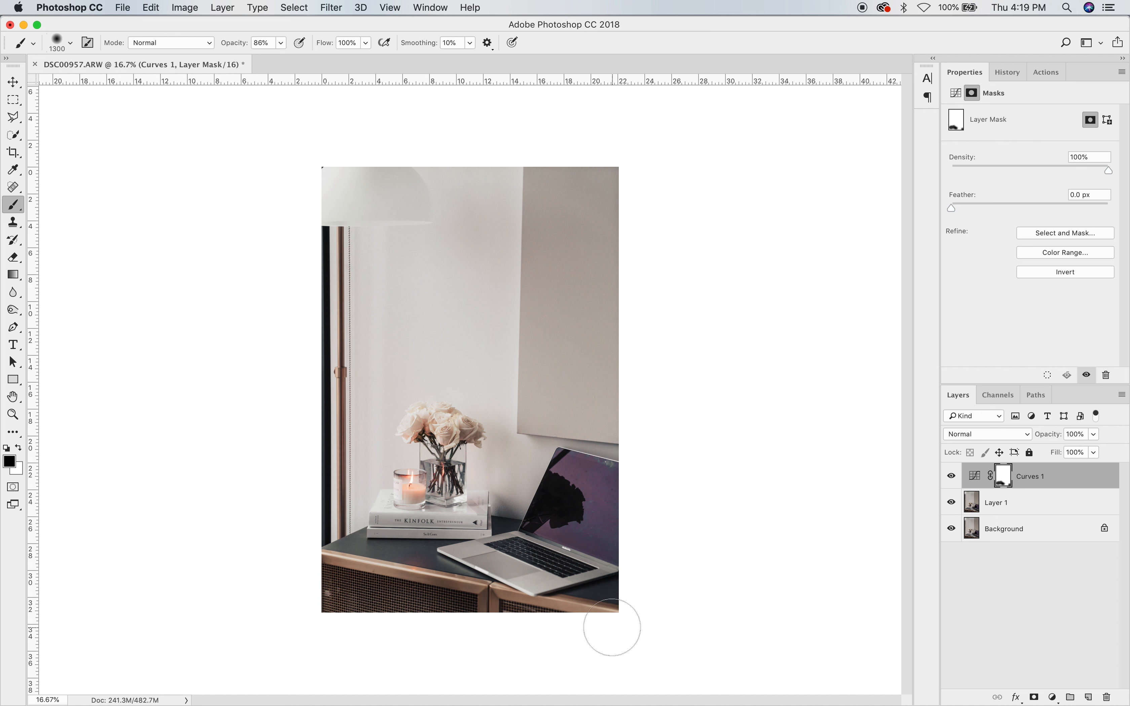
drag(507, 510, 508, 514)
key(super+z)
key(x)
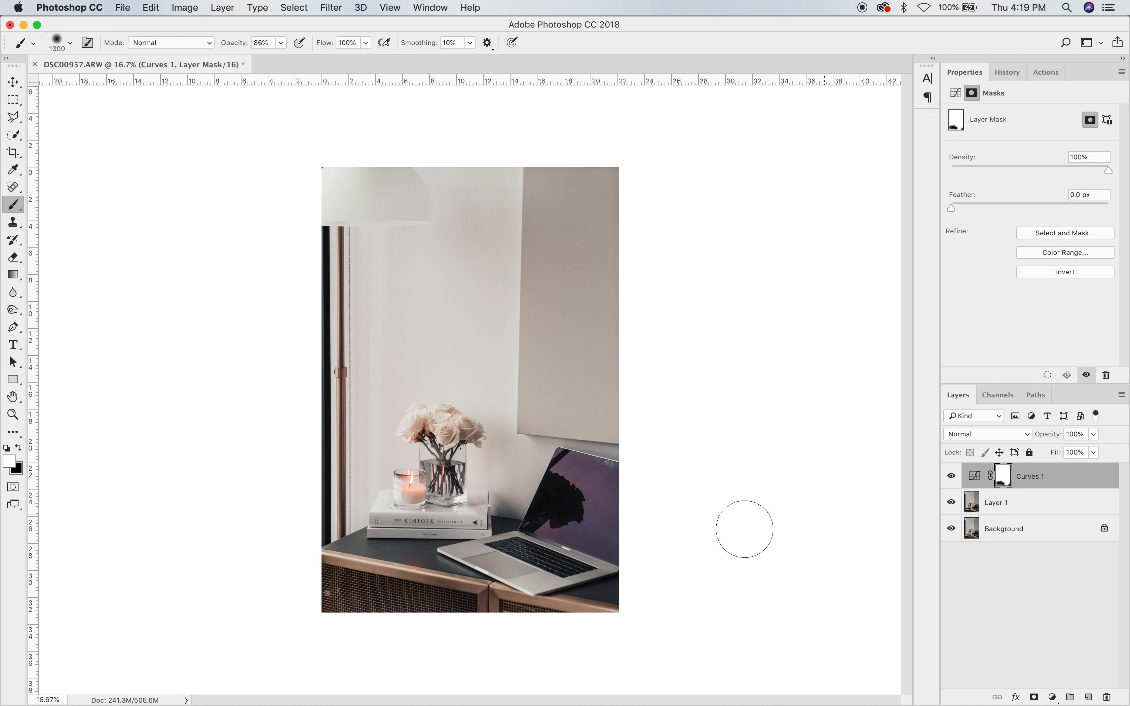
key(x)
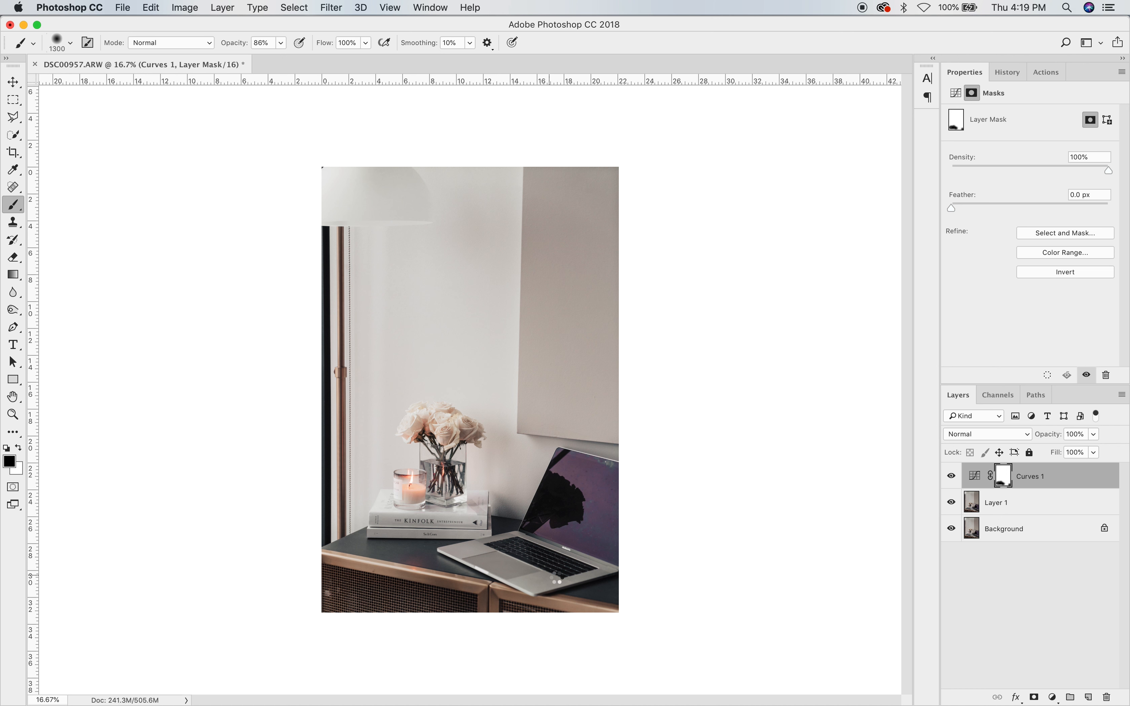
mouse_move(574, 573)
mouse_down()
mouse_move(507, 551)
mouse_move(513, 573)
mouse_up()
key(super+z)
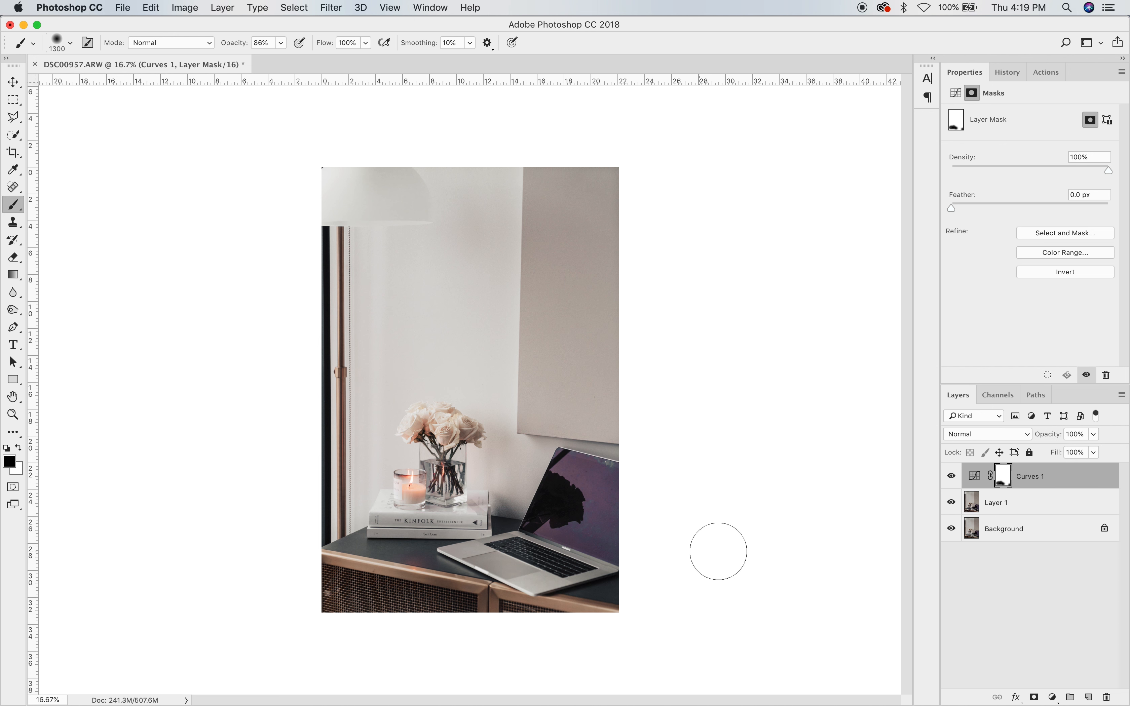
Compare the photo with and without the Curves adjustment and examine the masked area with the red mask overlay.
click(951, 476)
click(951, 477)
key(backslash)
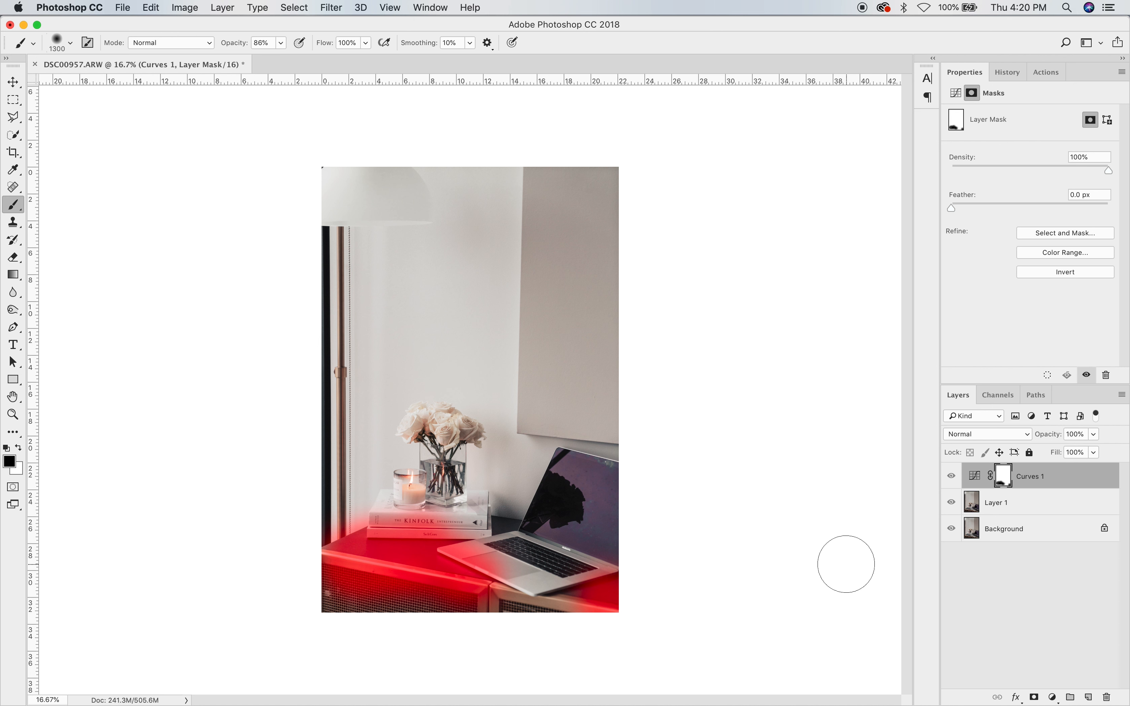
key(backslash)
key(backslash)
key(backslash)
key(backslash)
key(backslash)
key(backslash)
With the mask overlay shown, paint white on the Curves mask over the books and laptop using a 1000 px brush.
click(972, 485)
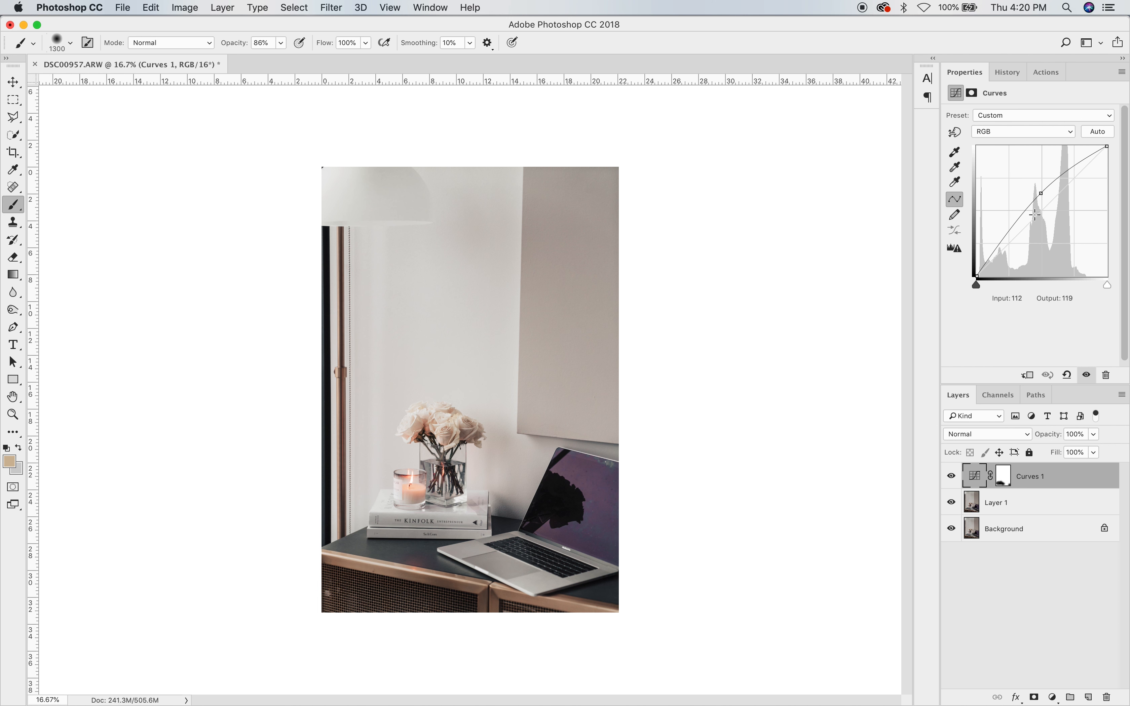
click(1003, 484)
key(backslash)
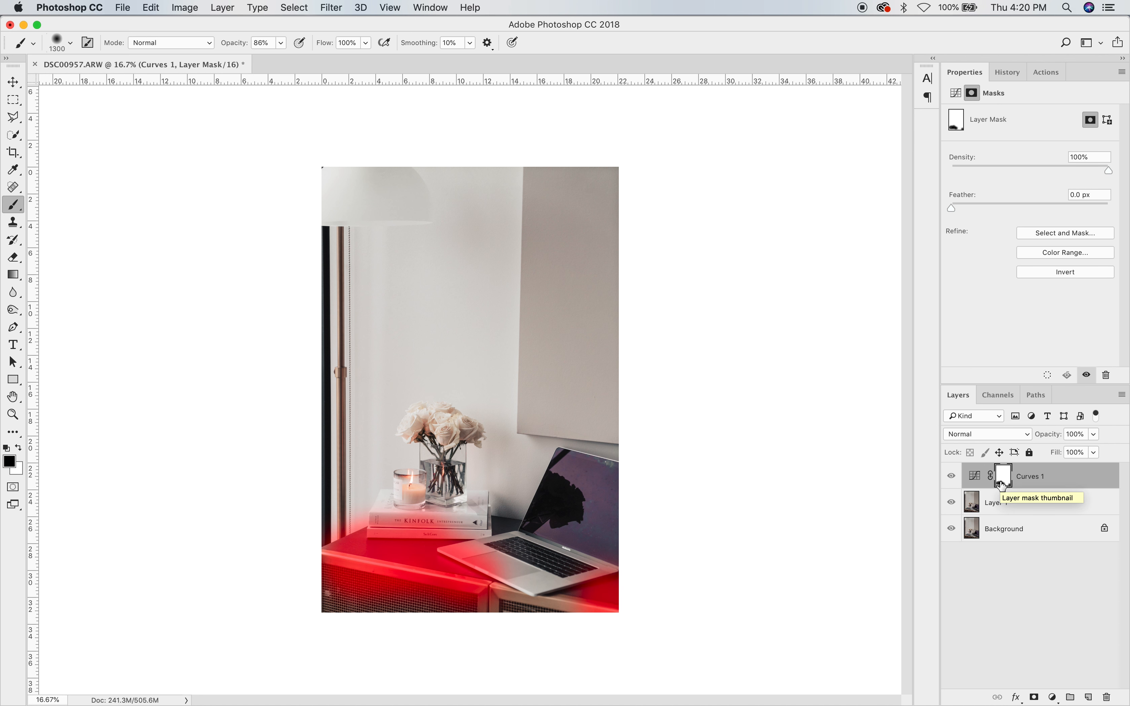
key(bracketleft)
key(bracketleft)
key(bracketleft)
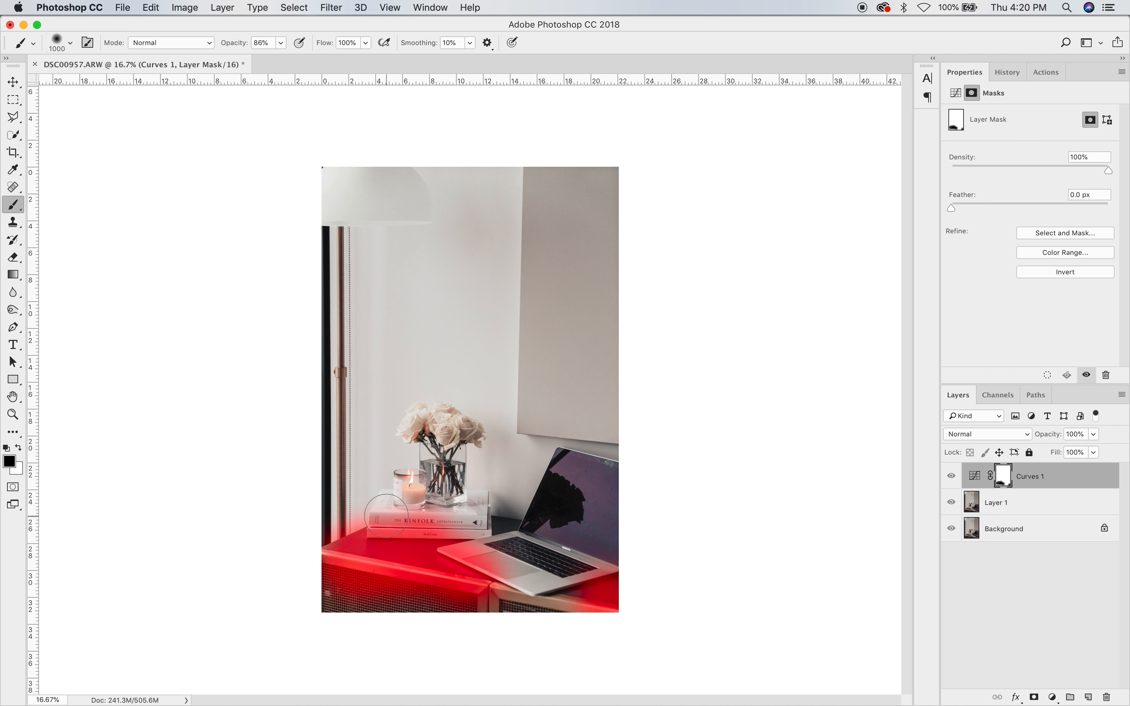
key(x)
key(x)
key(x)
key(x)
key(x)
key(x)
key(x)
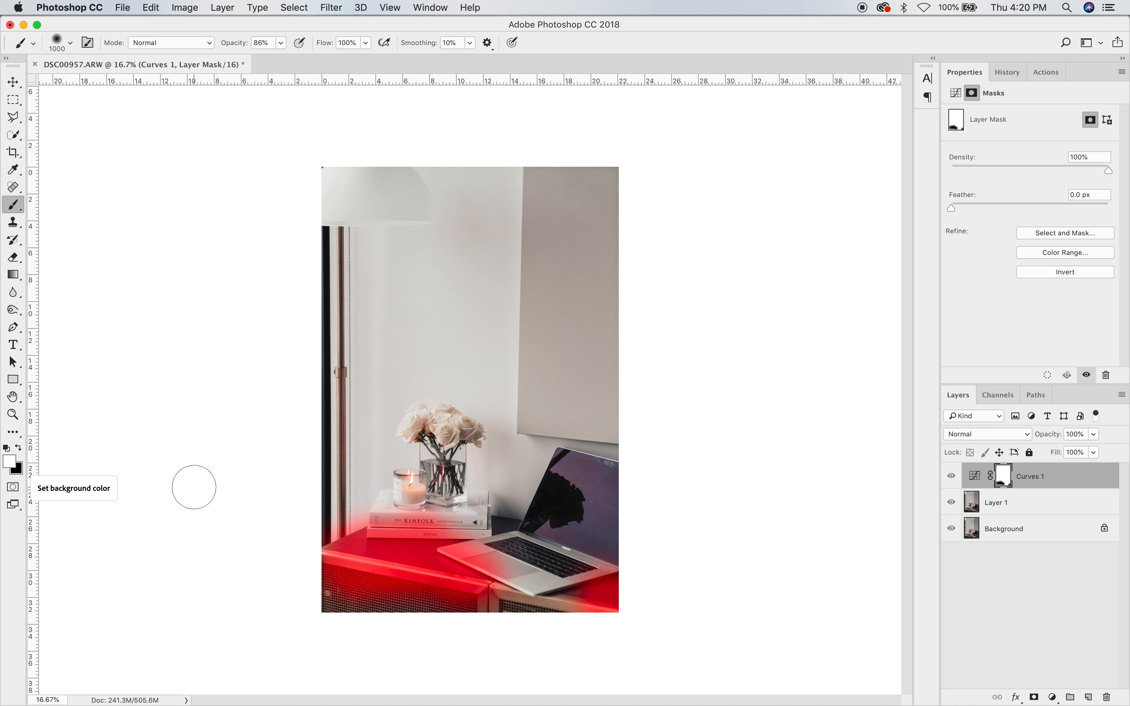
mouse_move(345, 517)
mouse_down()
mouse_move(332, 514)
mouse_move(450, 507)
mouse_move(425, 518)
mouse_move(465, 520)
mouse_move(476, 561)
mouse_move(507, 559)
mouse_up()
Paint black on the Curves mask over the desk area in front of the laptop's right corner with a 400 px brush.
key(bracketleft)
key(bracketleft)
key(bracketleft)
key(bracketleft)
key(bracketleft)
key(bracketleft)
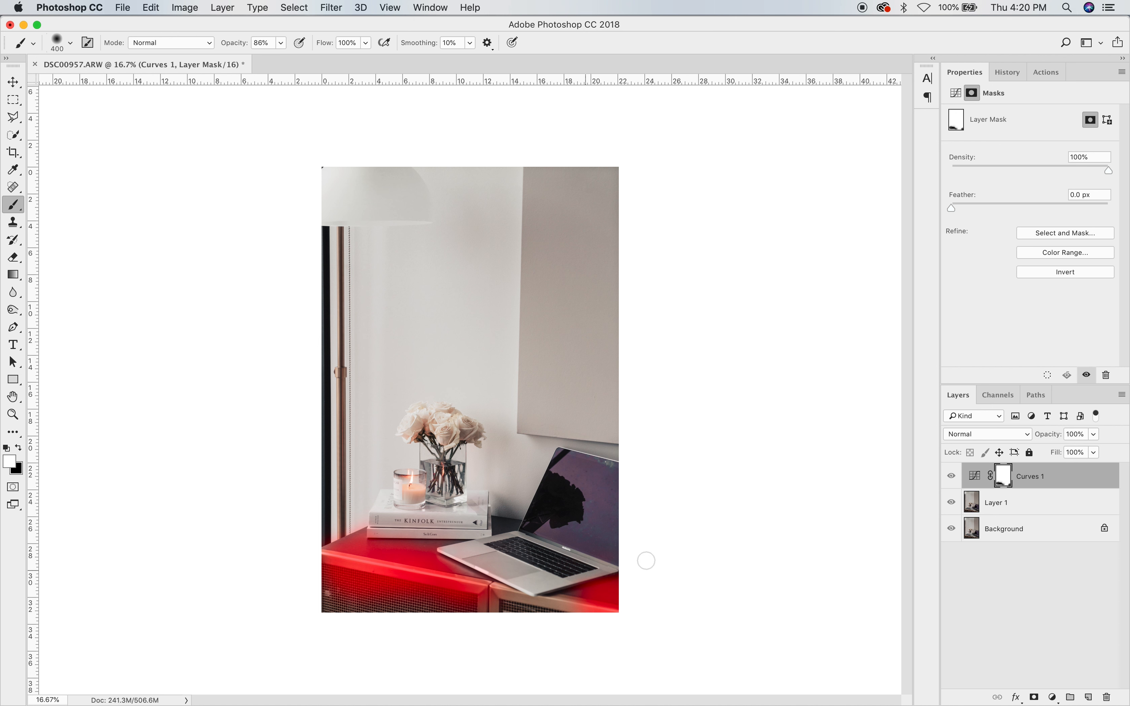
key(x)
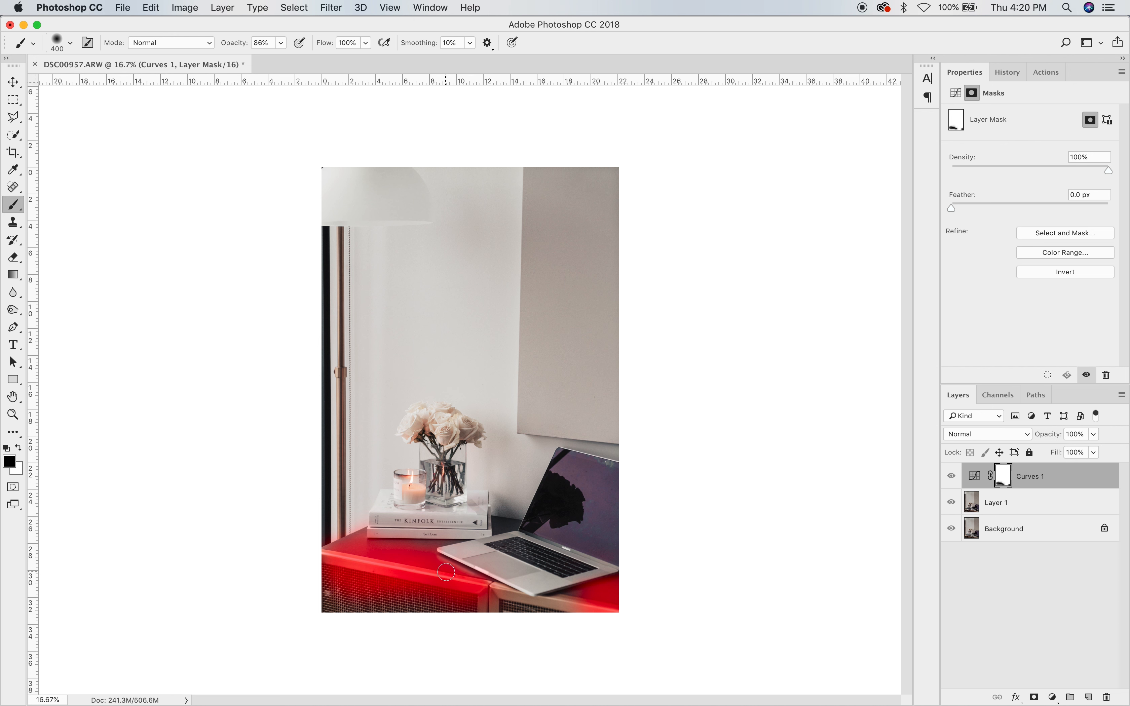
mouse_move(573, 597)
mouse_down()
mouse_move(623, 594)
mouse_move(584, 601)
mouse_move(624, 582)
mouse_up()
Paint black on the Curves mask over the desk strip between the books and laptop screen, and hide the mask overlay.
key(backslash)
key(backslash)
key(backslash)
key(backslash)
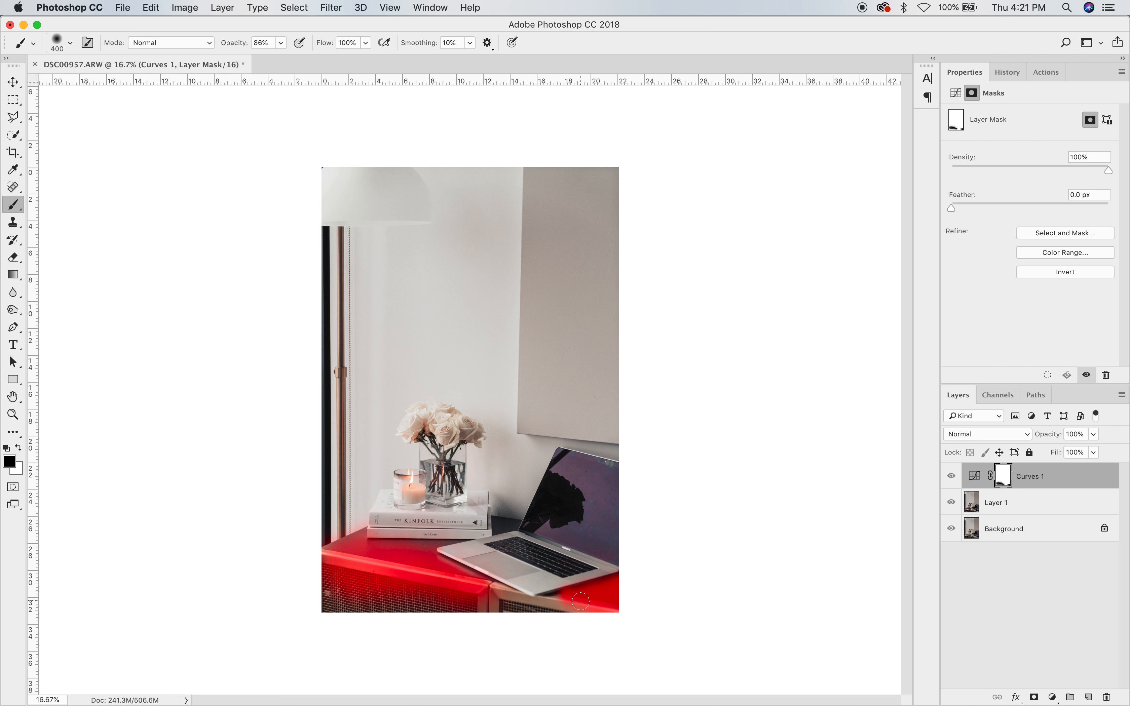
key(backslash)
key(backslash)
mouse_move(492, 531)
mouse_down()
mouse_move(510, 527)
mouse_move(500, 508)
mouse_up()
key(x)
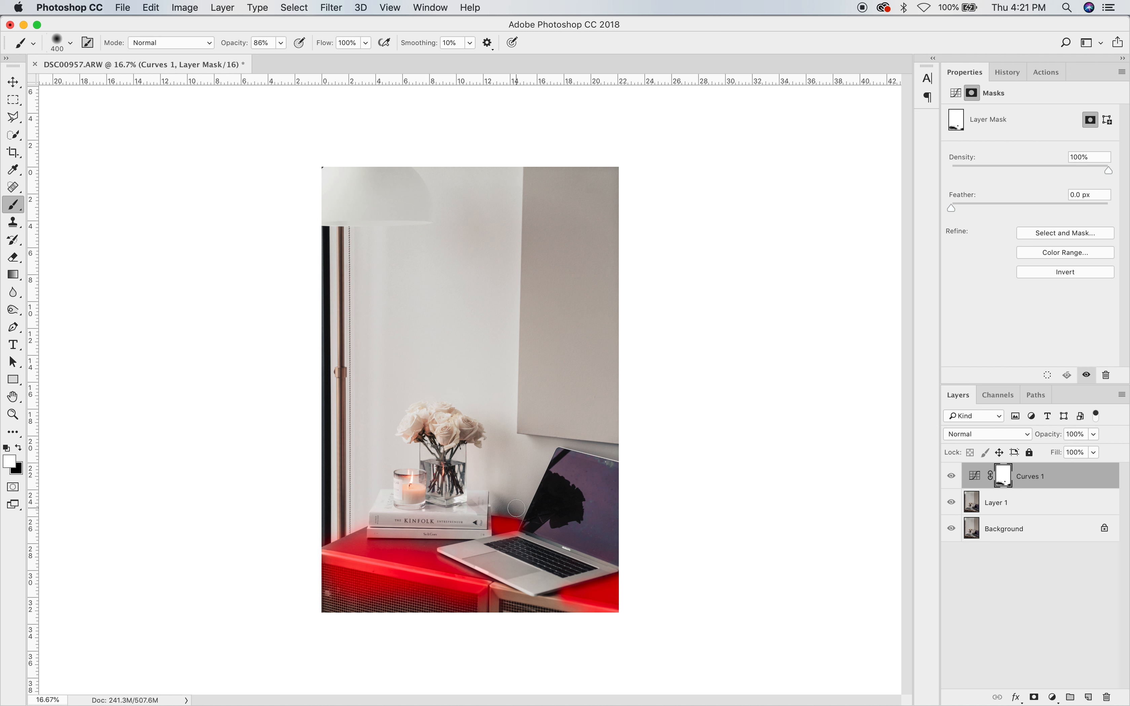
key(backslash)
key(x)
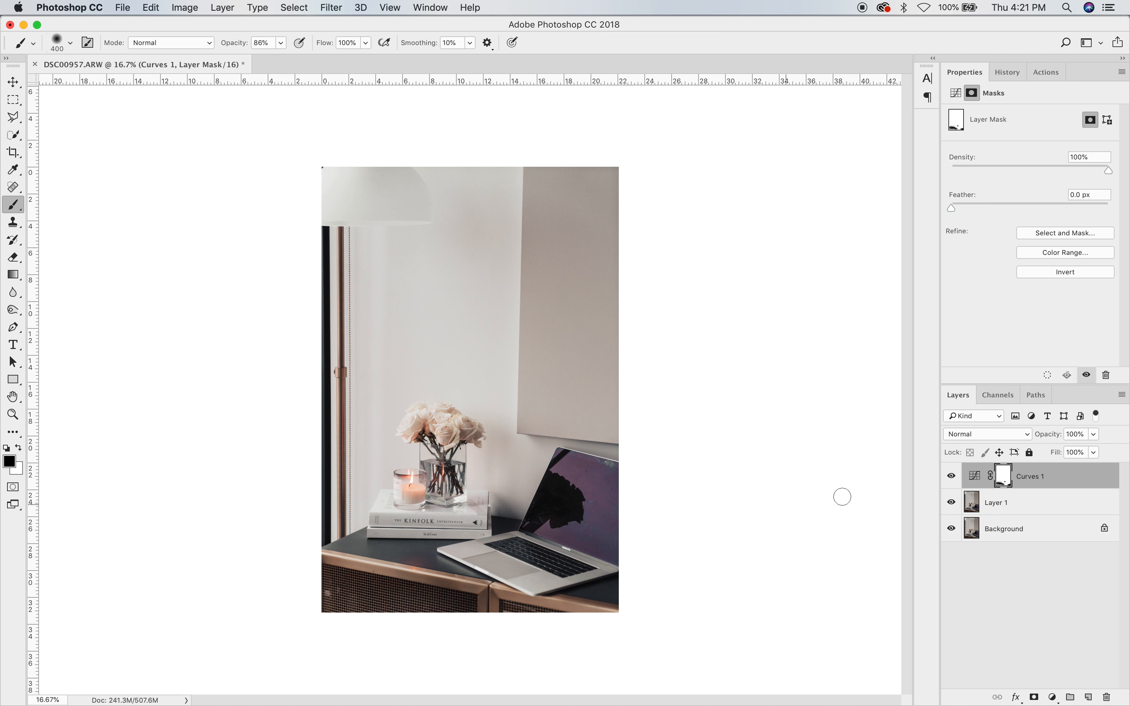
Compare the photo with and without the masked Curves adjustment.
click(951, 475)
click(951, 476)
click(951, 476)
click(951, 475)
click(951, 476)
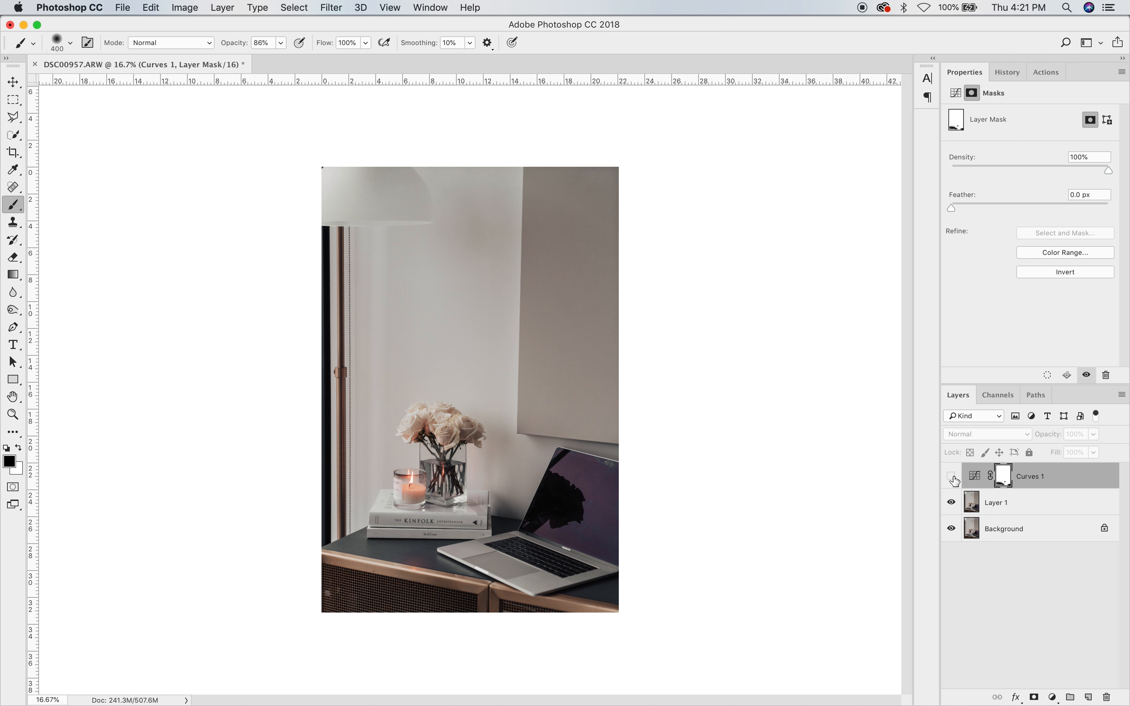
click(951, 476)
click(951, 476)
click(951, 476)
click(951, 476)
click(952, 477)
click(952, 477)
click(952, 477)
Add a Levels adjustment layer above the Curves layer and set its black input level to 34.
click(1052, 697)
click(1051, 496)
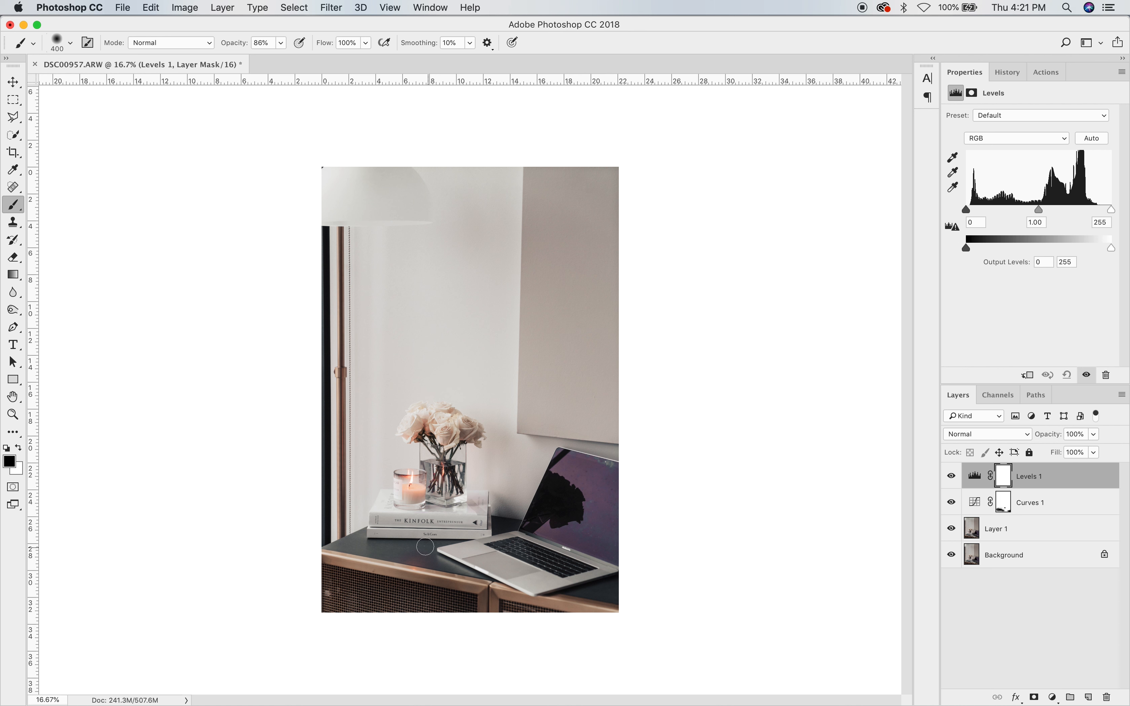
mouse_move(966, 209)
mouse_down()
mouse_move(1001, 209)
mouse_move(985, 217)
mouse_up()
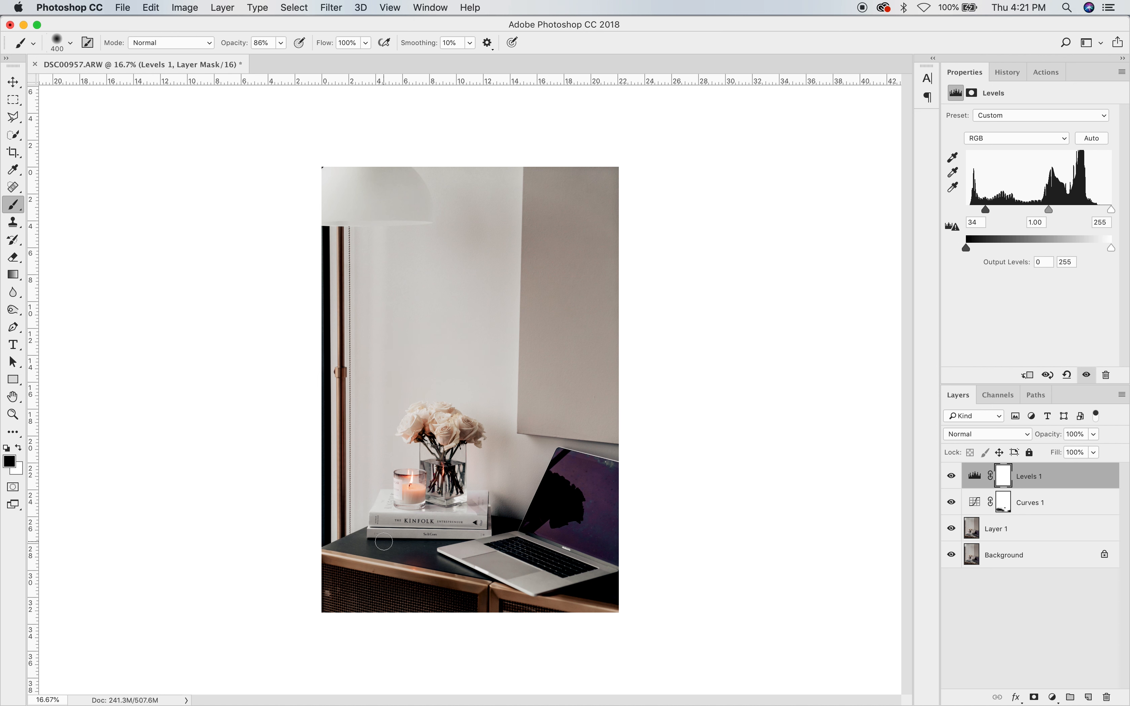
Invert the Levels layer mask to black and paint white over the desk surface with the 400 px brush.
click(1033, 476)
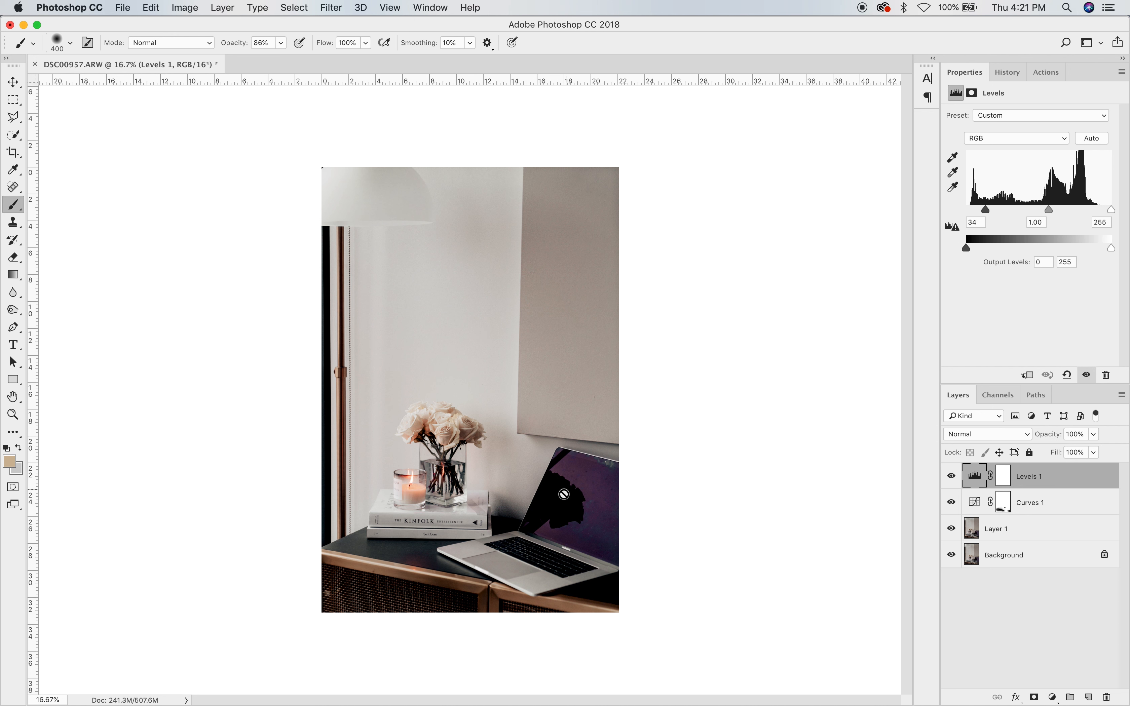
click(1001, 486)
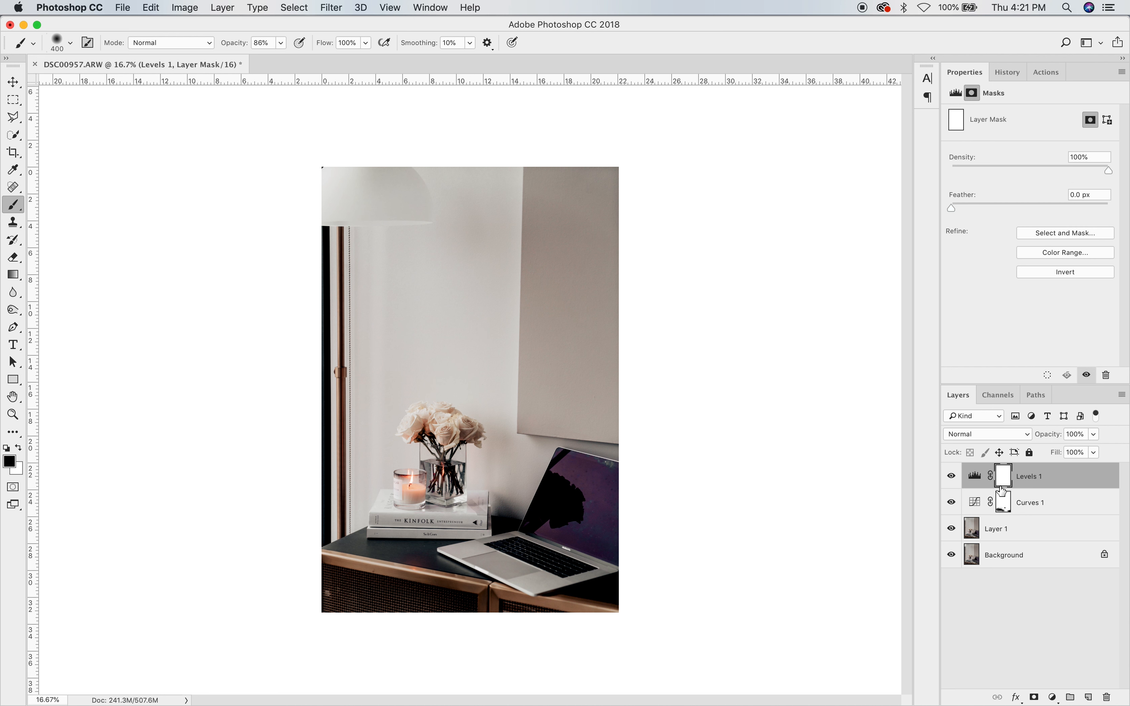
key(super+i)
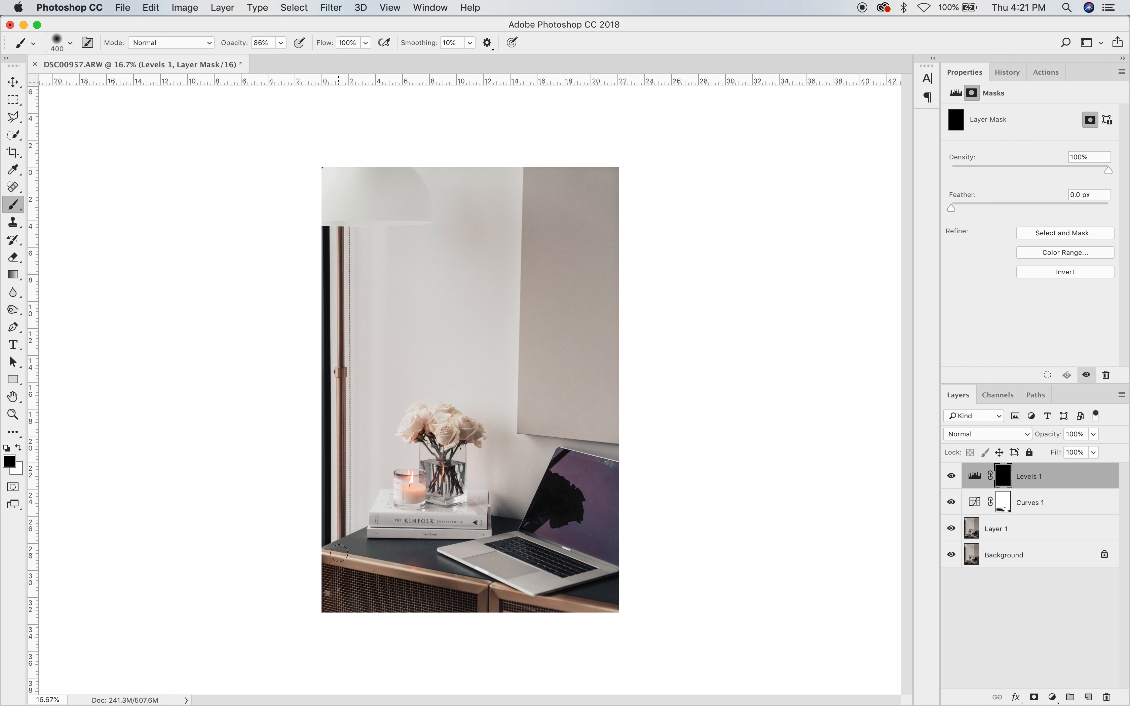
key(x)
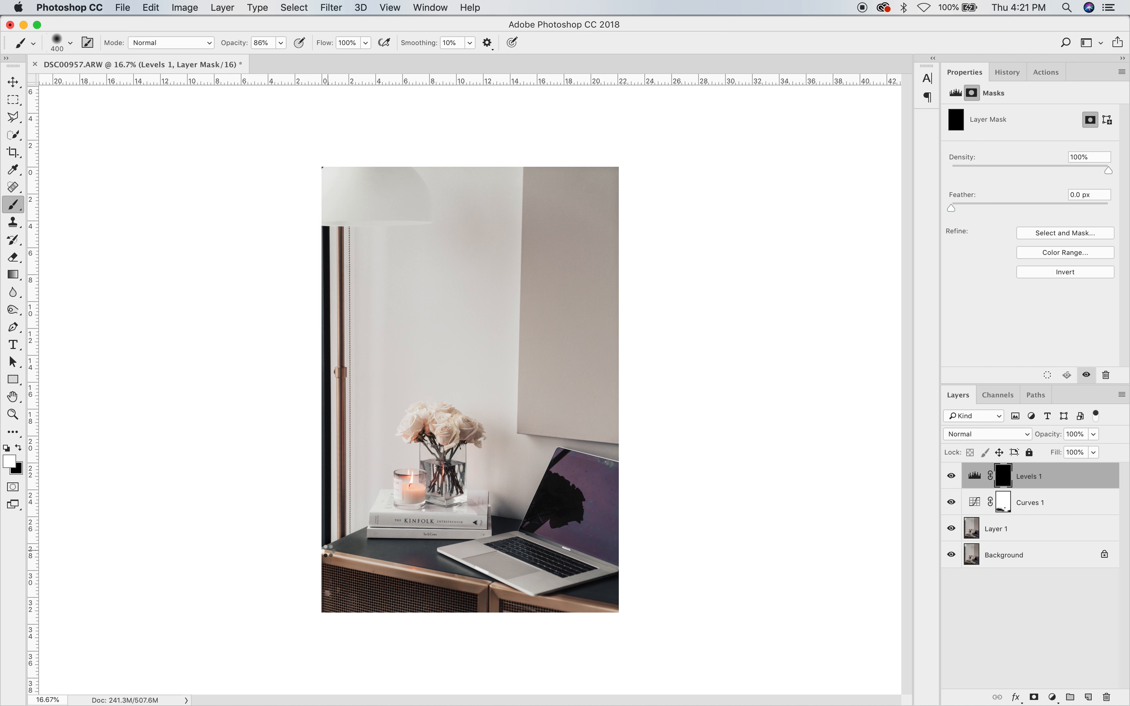
mouse_move(363, 549)
mouse_down()
mouse_move(475, 570)
mouse_move(451, 546)
mouse_move(407, 551)
mouse_up()
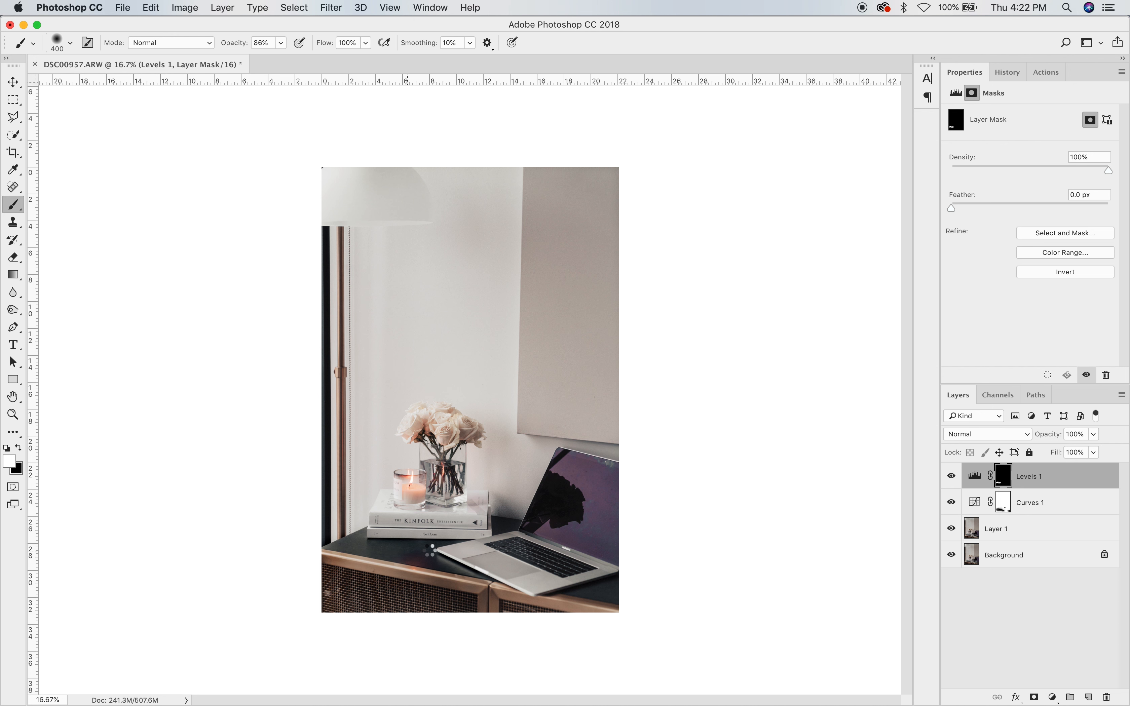
Paint black on the Levels mask over the laptop, enlarge the brush to 700 px and undo the last stroke.
key(x)
mouse_move(480, 553)
mouse_down()
mouse_move(456, 553)
mouse_move(510, 544)
mouse_up()
key(bracketright)
key(bracketright)
key(bracketright)
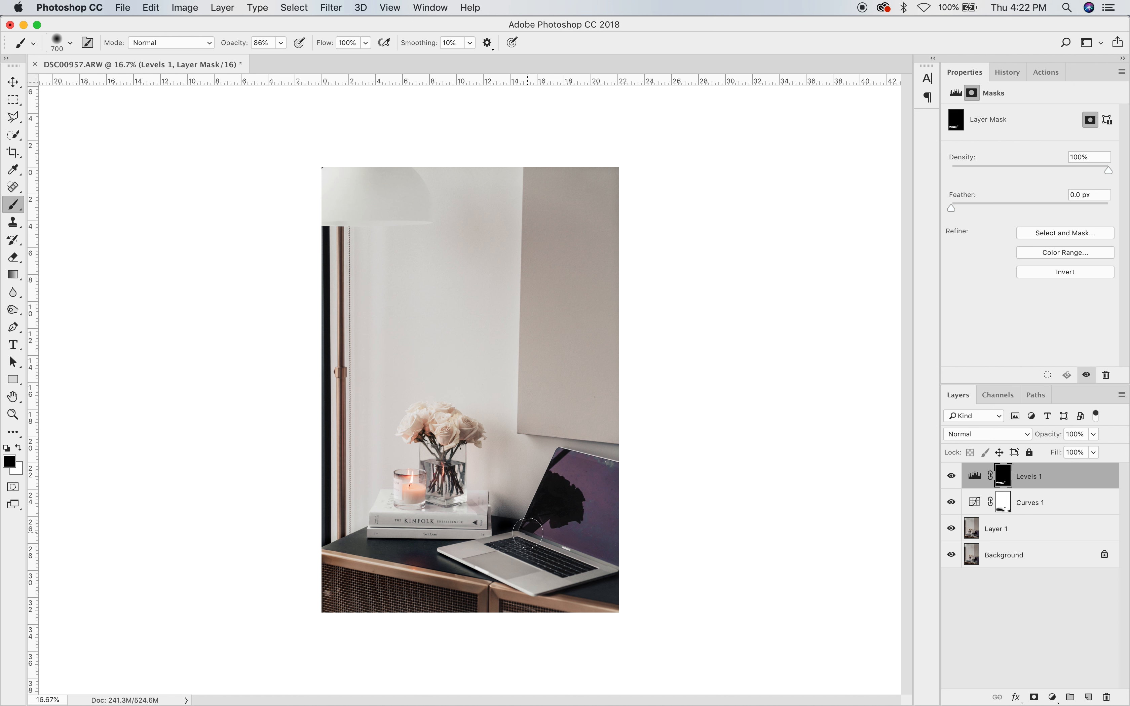
key(super+z)
click(1010, 72)
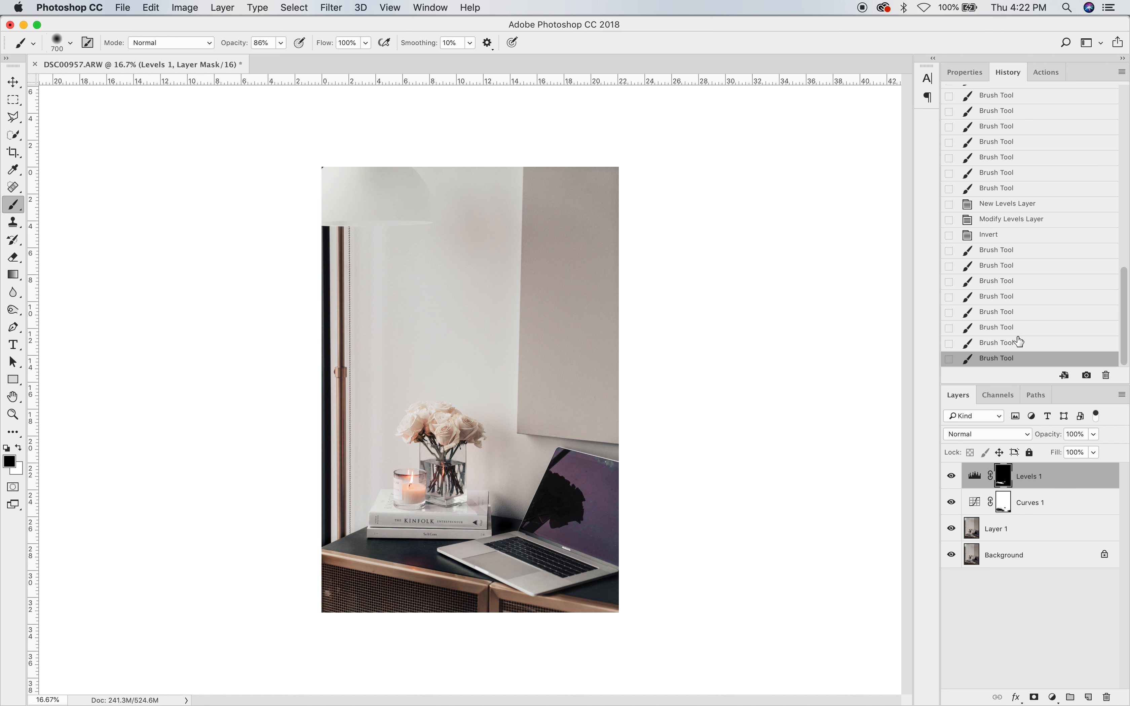
Delete the Levels layer's mask and add a fresh white layer mask in its place.
right_click(1005, 480)
click(999, 502)
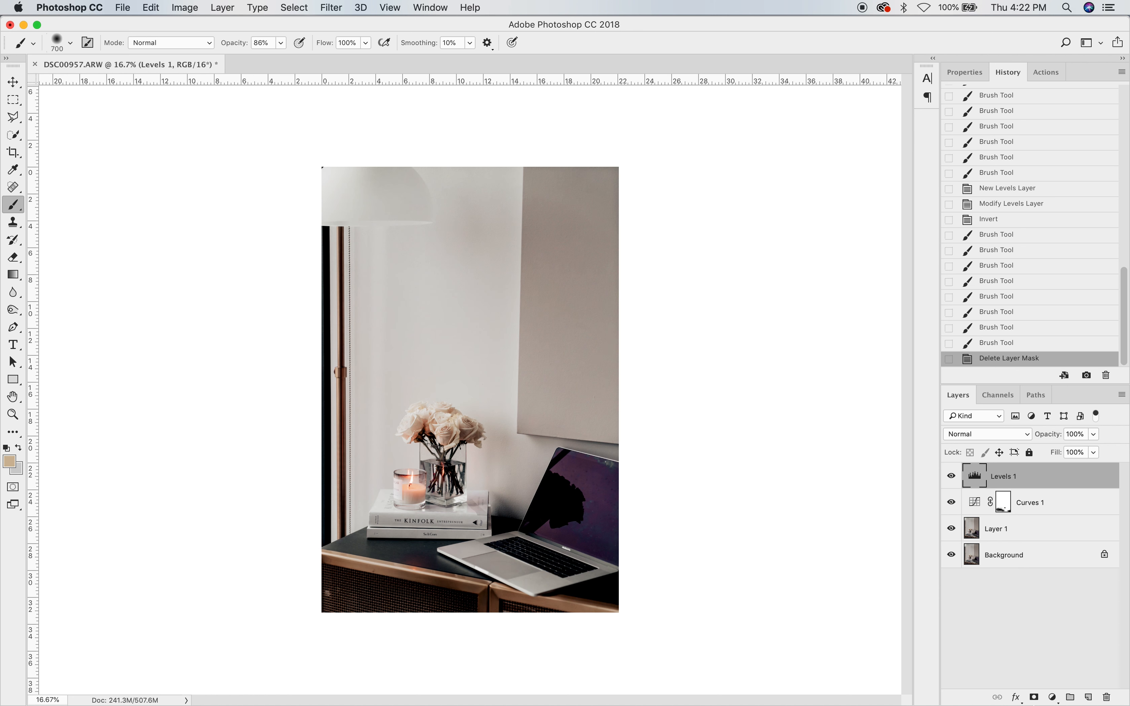
click(1034, 698)
Paint black on the new Levels mask over the candle, vase and window frame with a brush enlarged to 1700 px.
key(bracketright)
key(bracketright)
key(bracketright)
key(bracketright)
key(bracketright)
key(bracketright)
key(bracketright)
key(bracketright)
key(bracketright)
key(bracketright)
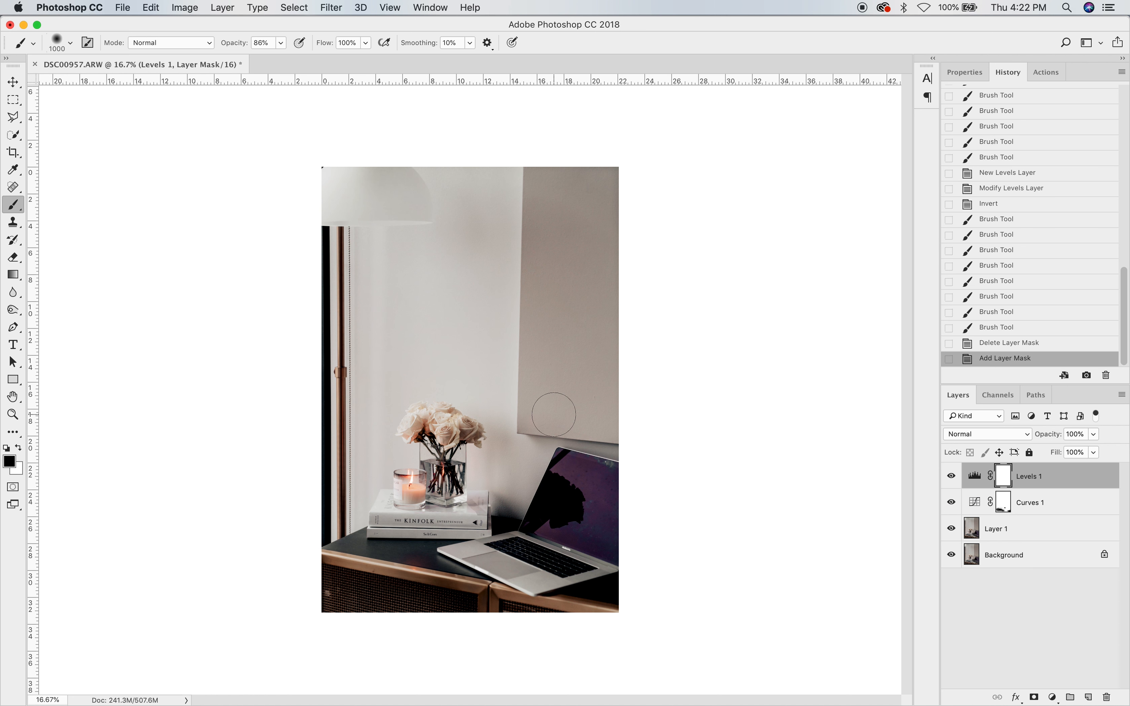
drag(410, 472, 340, 466)
click(340, 467)
click(334, 435)
Set the brush opacity to 100% and paint black on the Levels mask over the wall, flowers and wall panel.
click(280, 44)
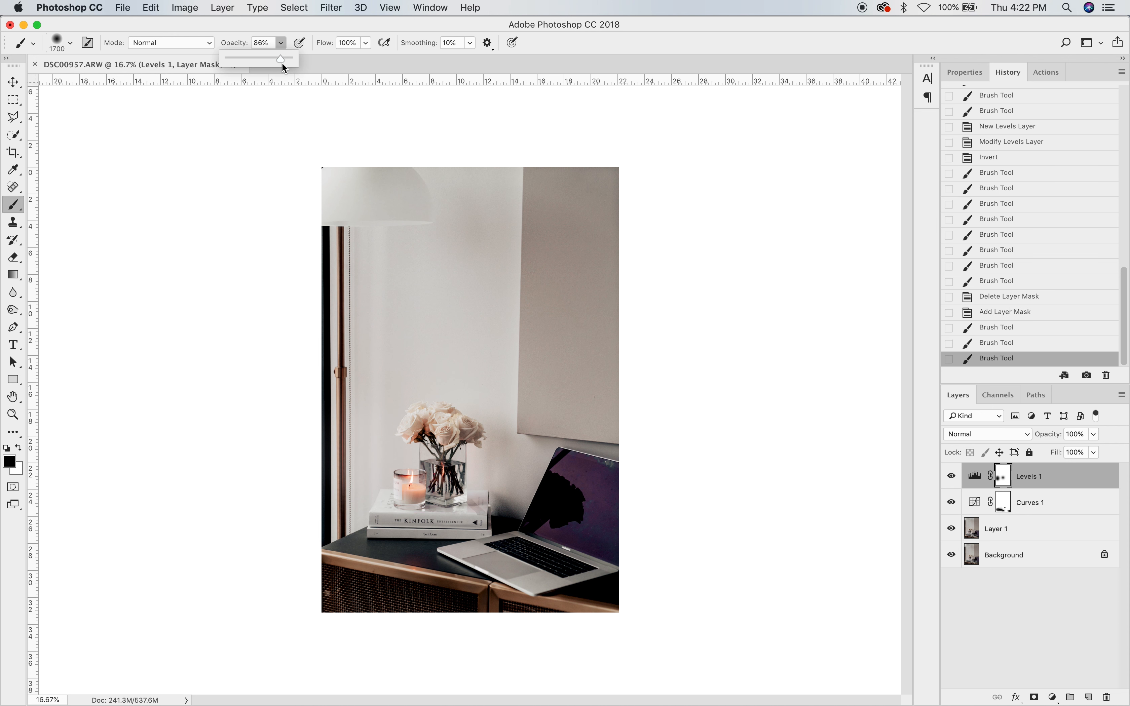
drag(285, 61, 295, 60)
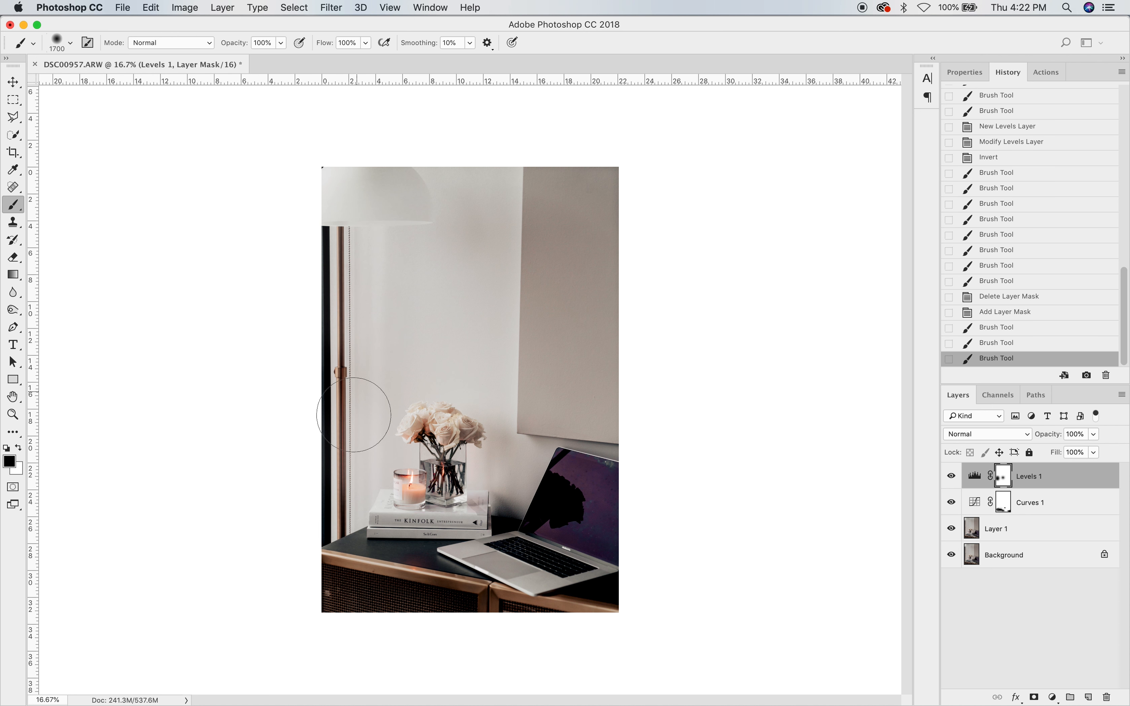
mouse_move(424, 244)
mouse_down()
mouse_move(539, 189)
mouse_move(437, 196)
mouse_move(535, 408)
mouse_move(508, 477)
mouse_up()
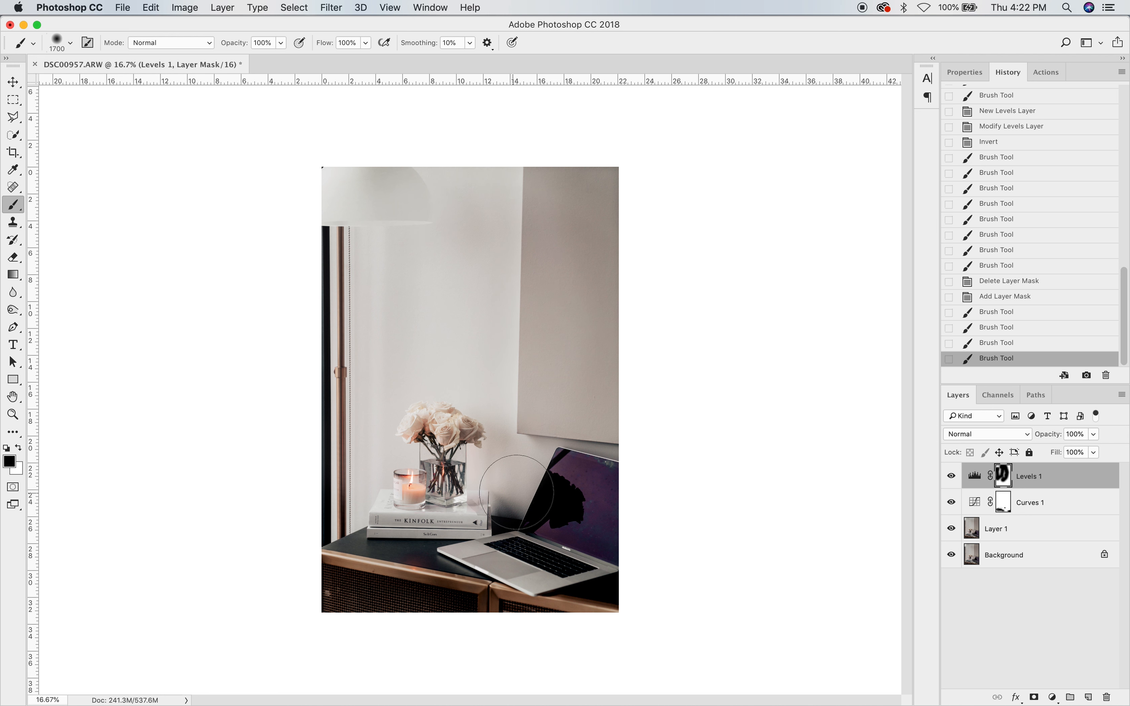
Paint black on the Levels mask over the wall panel and remaining wall areas, showing the mask overlay to find missed spots.
drag(595, 249, 596, 344)
key(backslash)
key(x)
drag(480, 384, 480, 388)
key(super+z)
key(x)
mouse_move(490, 335)
mouse_down()
mouse_move(444, 366)
mouse_move(368, 121)
mouse_move(517, 143)
mouse_move(591, 189)
mouse_move(593, 293)
mouse_up()
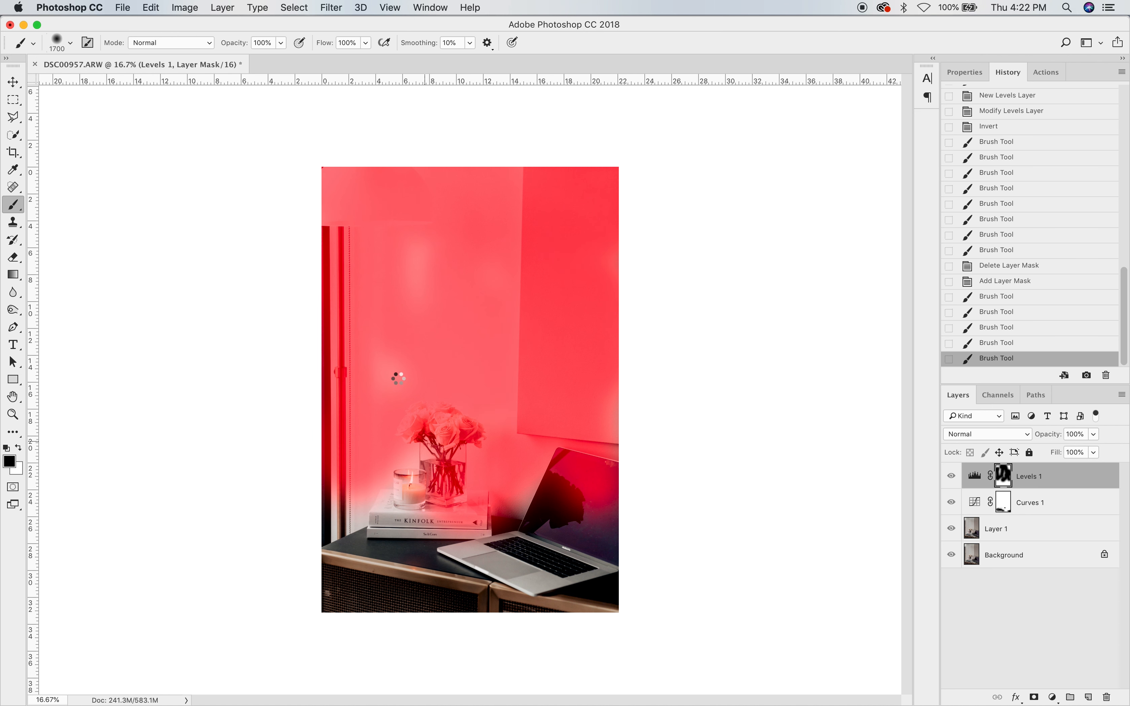
Paint black on the Levels mask over the window frame's base and the cabinet front, and hide the mask overlay.
drag(340, 530, 328, 512)
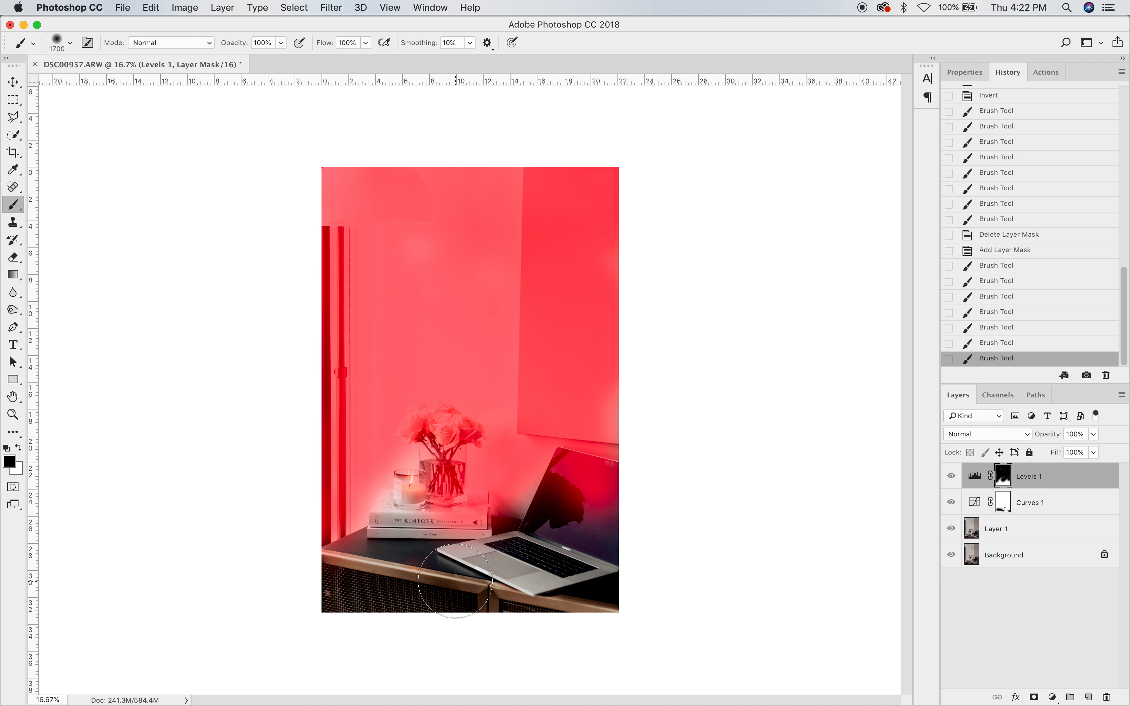
mouse_move(406, 598)
mouse_down()
mouse_move(270, 563)
mouse_move(434, 618)
mouse_move(636, 632)
mouse_up()
click(612, 407)
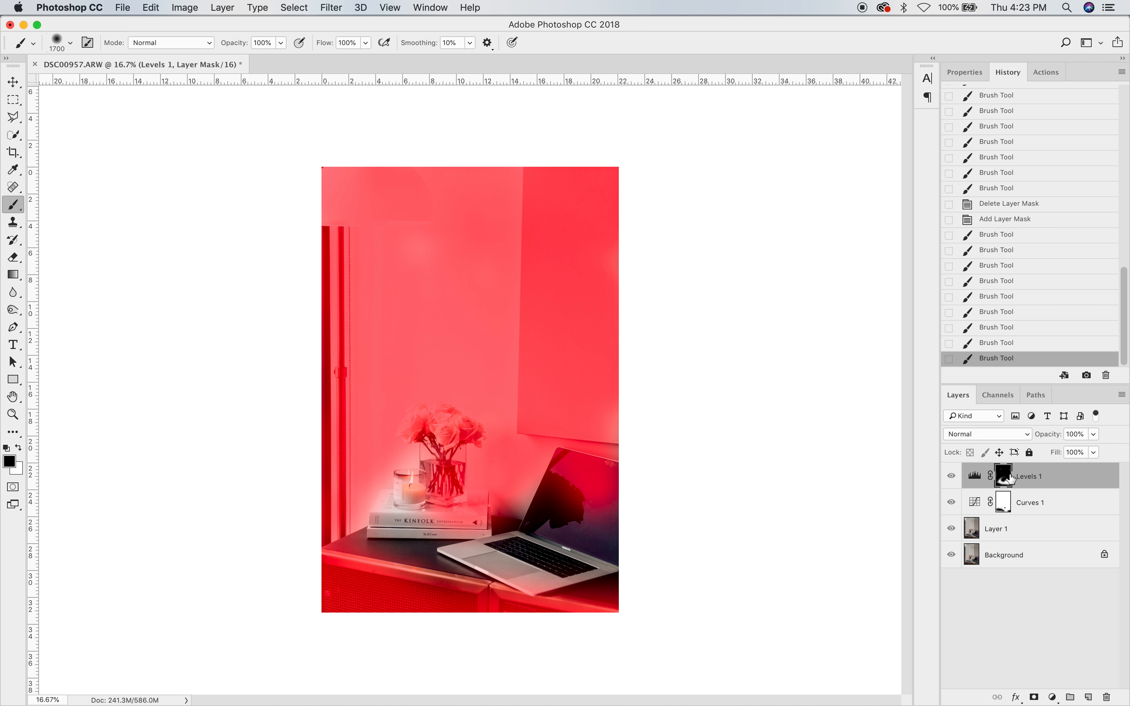
key(backslash)
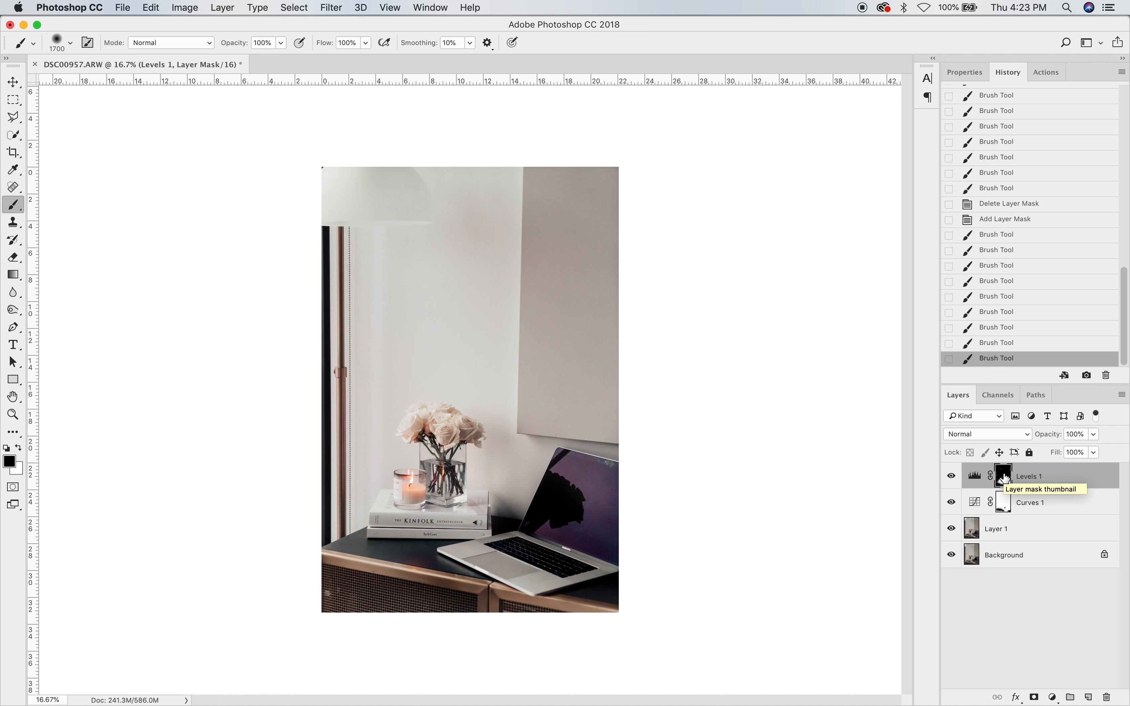
Delete the Levels layer's mask, add a fresh one and invert it to black.
right_click(1004, 476)
click(995, 502)
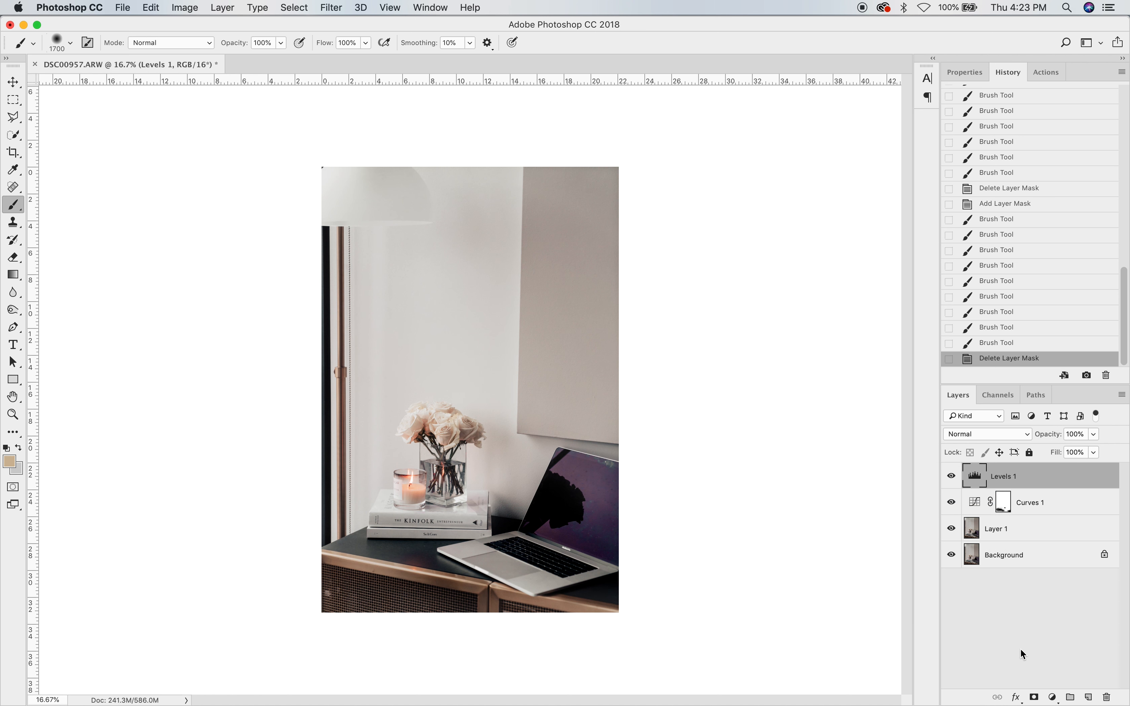
click(1043, 697)
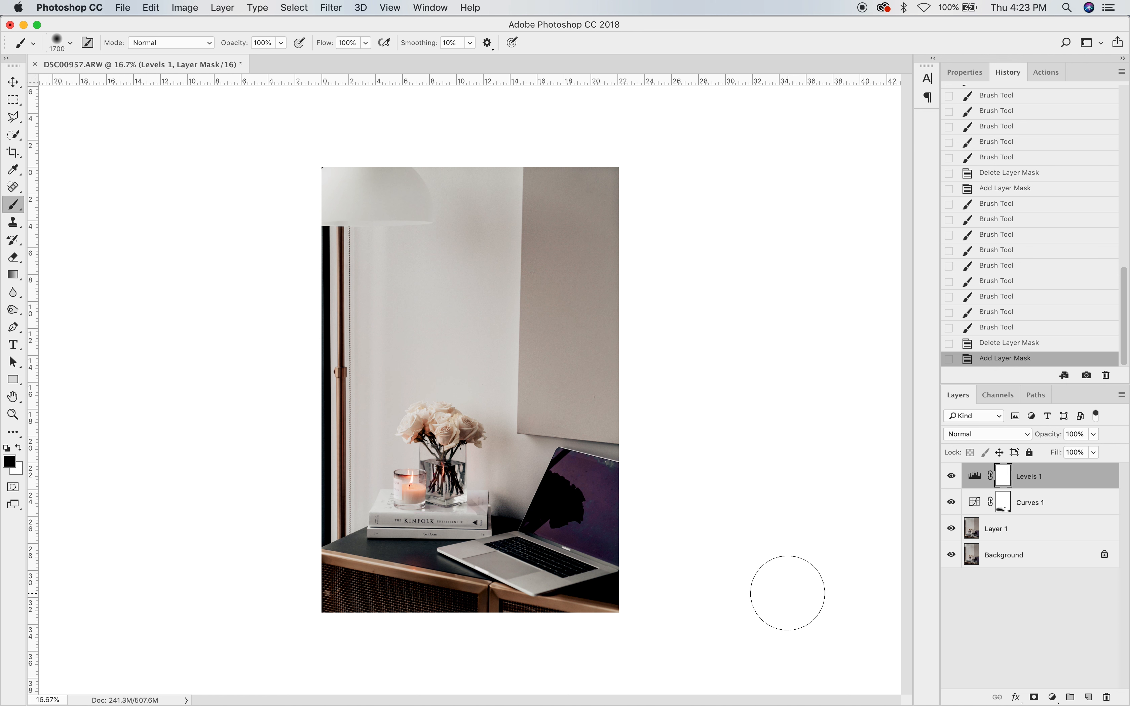
key(super+i)
Paint white on the Levels mask over the dark desk top around the books and laptop with a 700 px brush.
key(bracketleft)
key(bracketleft)
key(bracketleft)
key(bracketleft)
key(bracketleft)
key(bracketleft)
key(bracketleft)
key(bracketleft)
key(bracketleft)
key(bracketleft)
key(bracketleft)
key(bracketleft)
key(bracketleft)
key(bracketleft)
key(x)
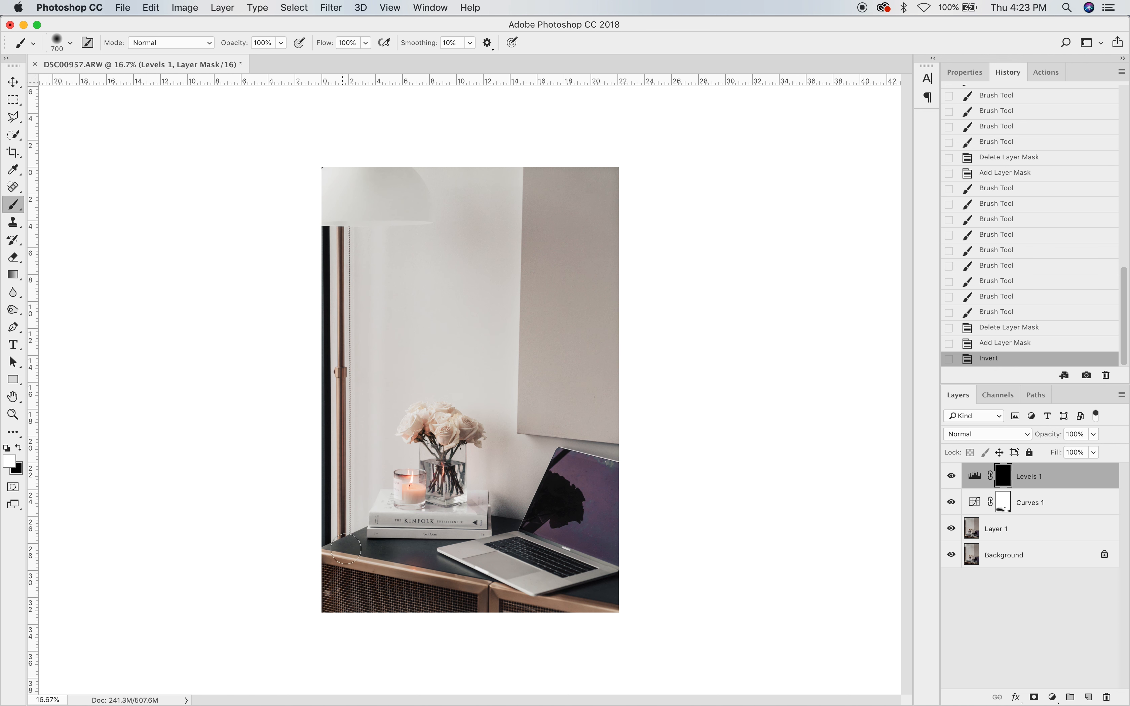
click(362, 541)
click(453, 568)
click(503, 530)
click(517, 526)
mouse_move(580, 602)
mouse_down()
mouse_move(633, 589)
mouse_move(593, 613)
mouse_move(613, 623)
mouse_move(556, 630)
mouse_up()
Paint black on the Levels mask over the wall behind the desk and the laptop keyboard.
key(x)
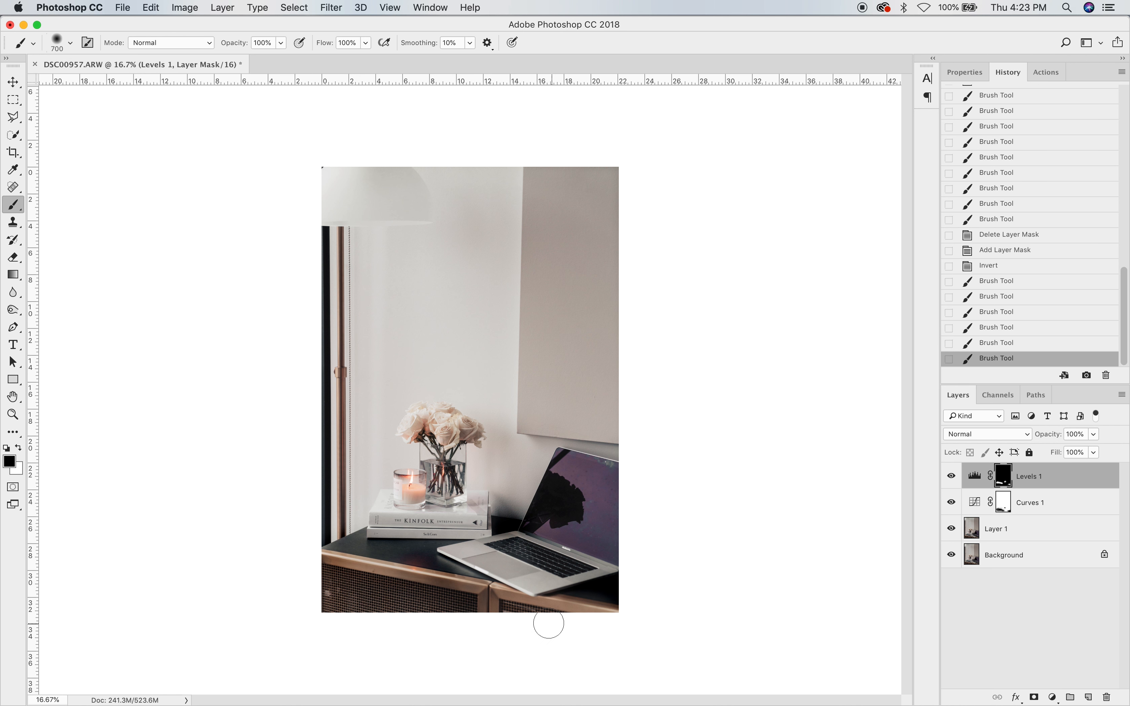
click(510, 506)
click(511, 544)
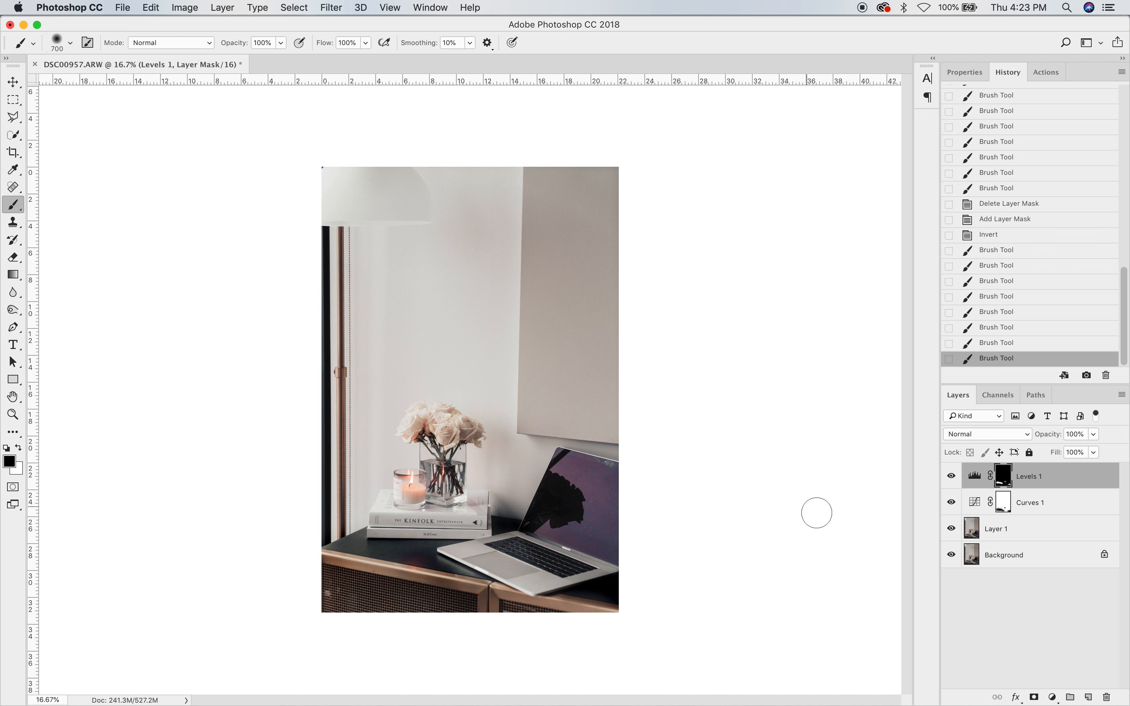
Lower the Levels layer's opacity to 87% and toggle its visibility to compare the effect.
click(1094, 434)
drag(1097, 449, 1089, 452)
click(952, 476)
click(951, 476)
Add a Hue/Saturation adjustment layer, reduce its saturation to the minimum and invert its mask to black.
key(z)
drag(401, 584, 427, 504)
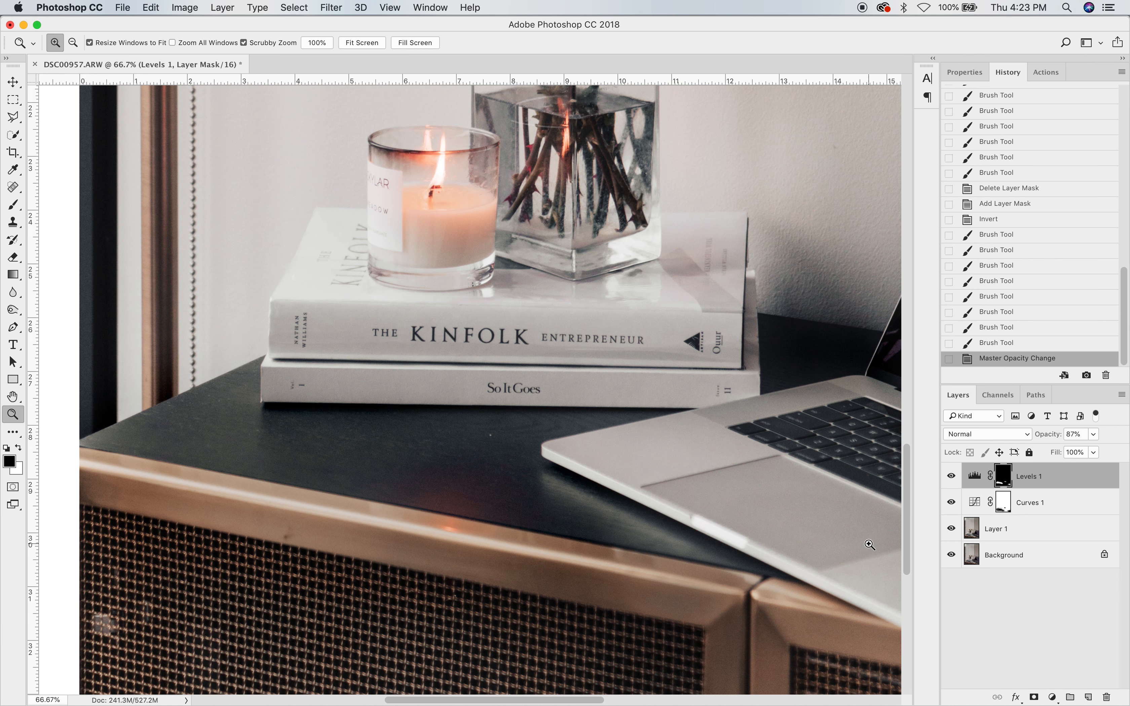
scroll(747, 520, right, 5)
click(1052, 698)
click(1059, 549)
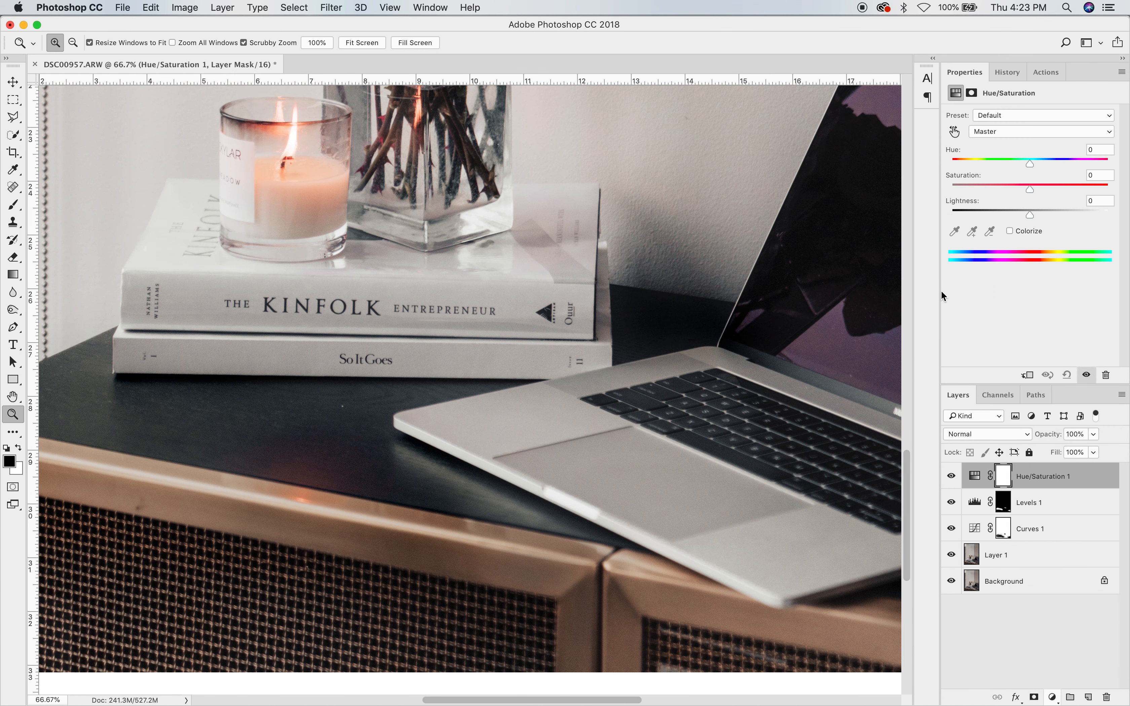
click(953, 185)
click(1005, 478)
key(super+i)
Paint white on the Hue/Saturation mask over the desk top between the books and laptop, enlarging the brush to 250 px.
key(b)
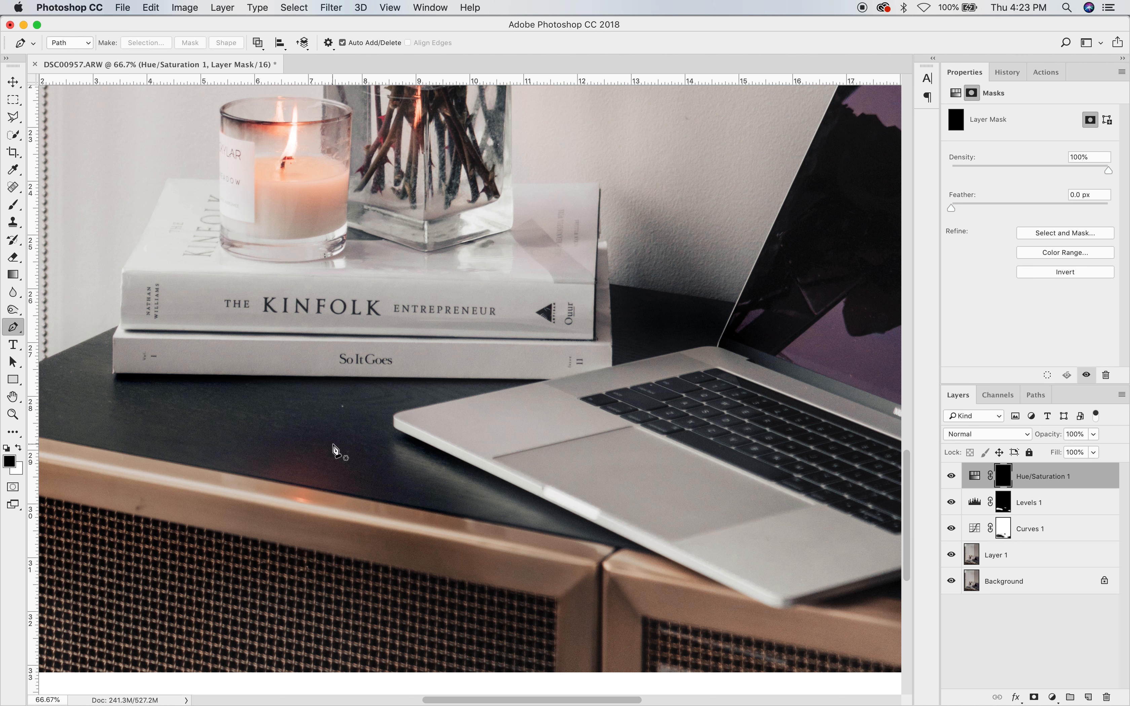
key(bracketleft)
key(bracketleft)
key(bracketleft)
key(bracketleft)
key(bracketleft)
key(bracketleft)
key(bracketleft)
key(bracketleft)
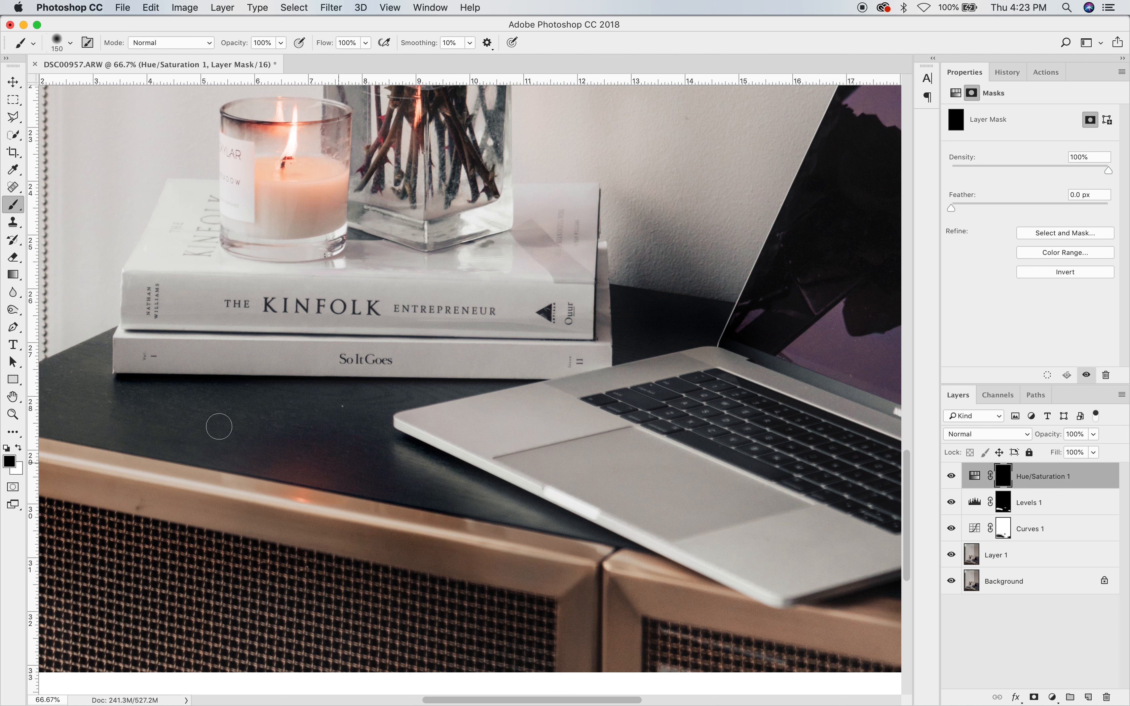
key(x)
key(bracketleft)
click(317, 466)
key(bracketright)
key(bracketright)
key(bracketright)
key(bracketright)
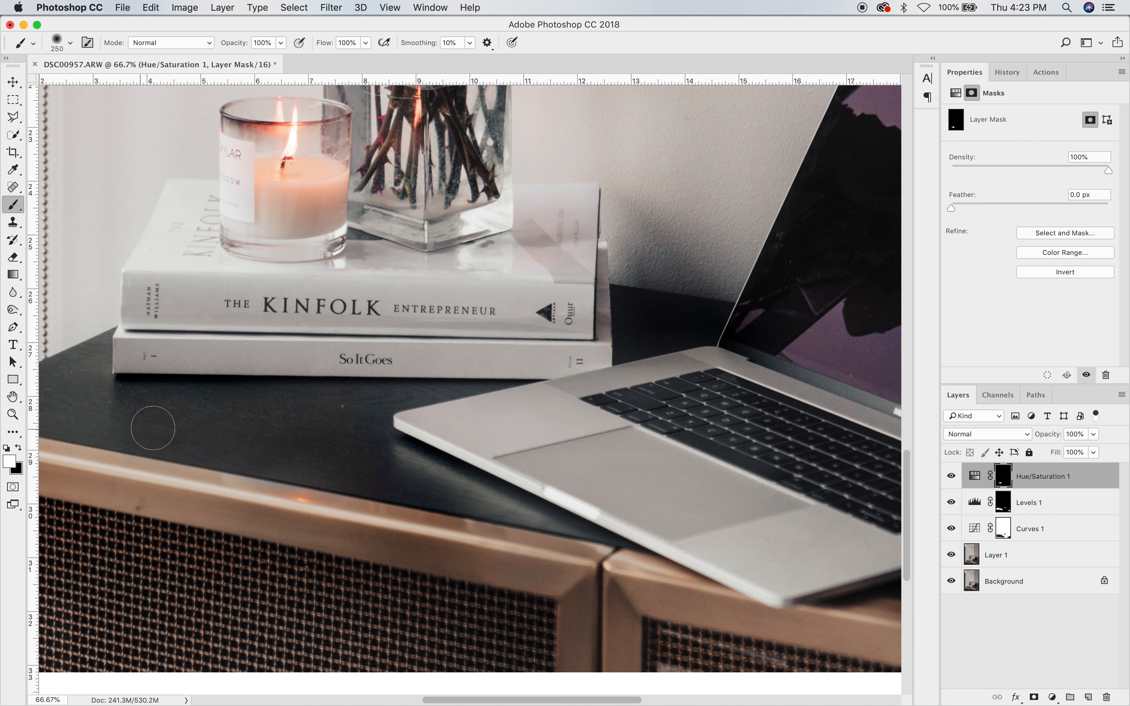
Paint white on the Hue/Saturation mask over the desk's corner and the area below the books, enlarging the brush to 300 px.
scroll(191, 406, left, 5)
scroll(192, 407, up, 1)
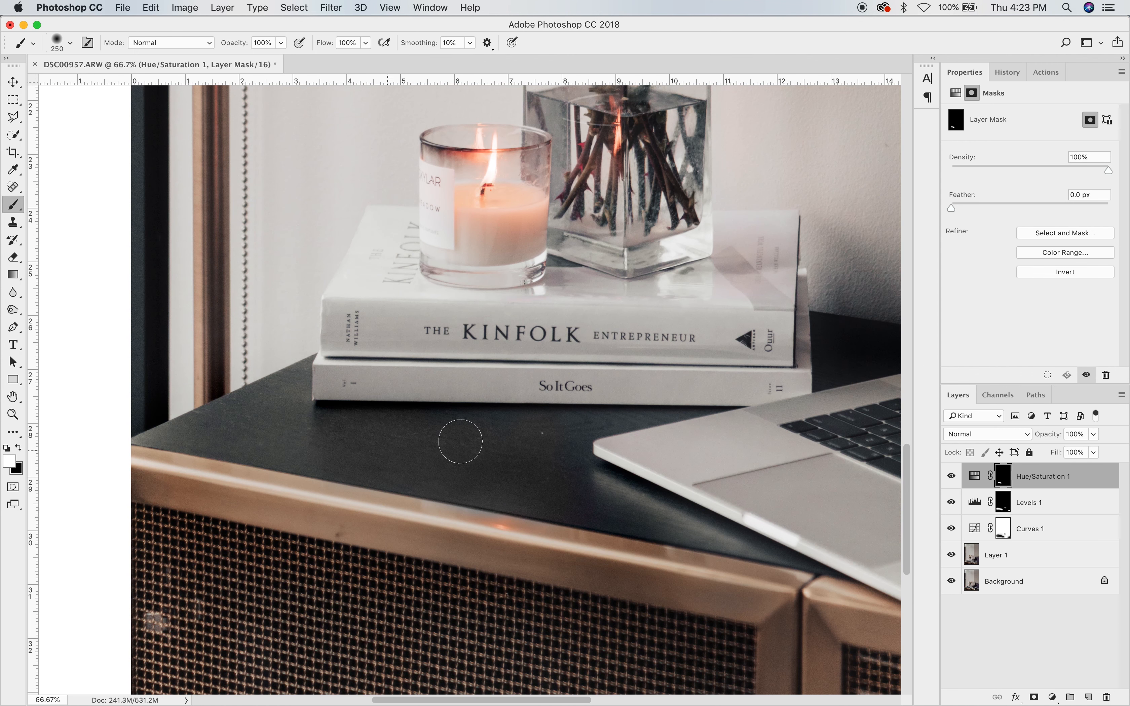
key(bracketleft)
key(bracketleft)
key(bracketleft)
key(bracketright)
key(bracketright)
key(bracketright)
key(bracketright)
Paint white on the Hue/Saturation mask over the desk behind and in front of the laptop, shrinking the brush to 150 px.
scroll(582, 454, right, 5)
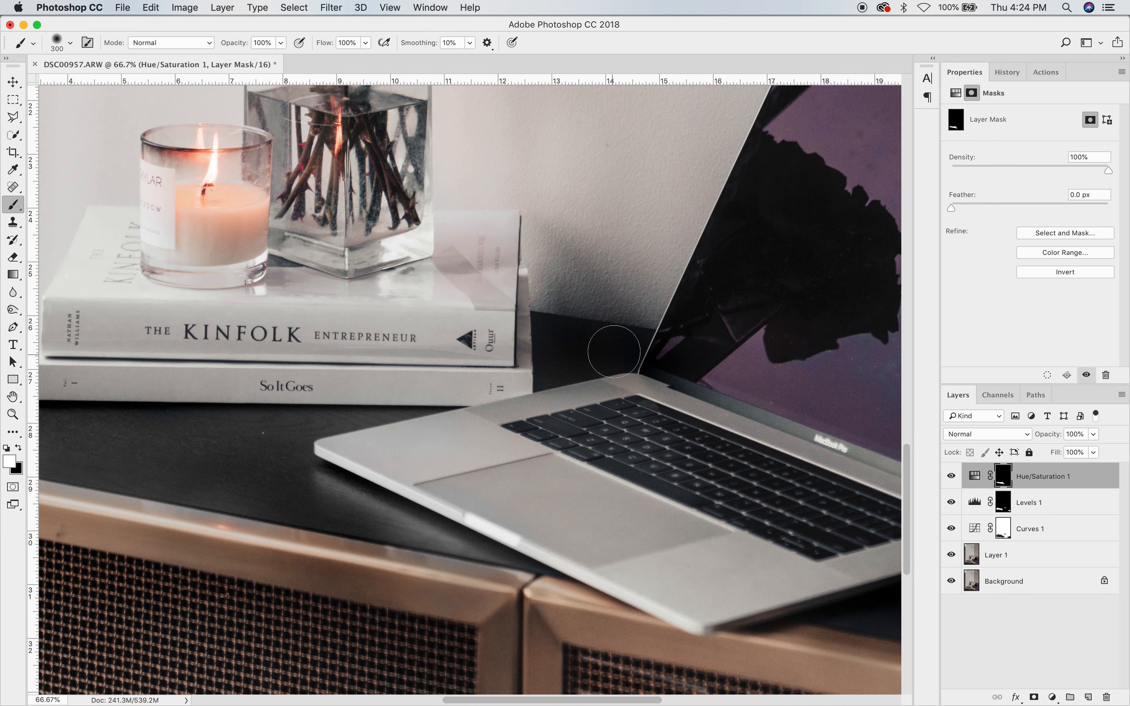
scroll(757, 453, right, 4)
scroll(757, 453, down, 1)
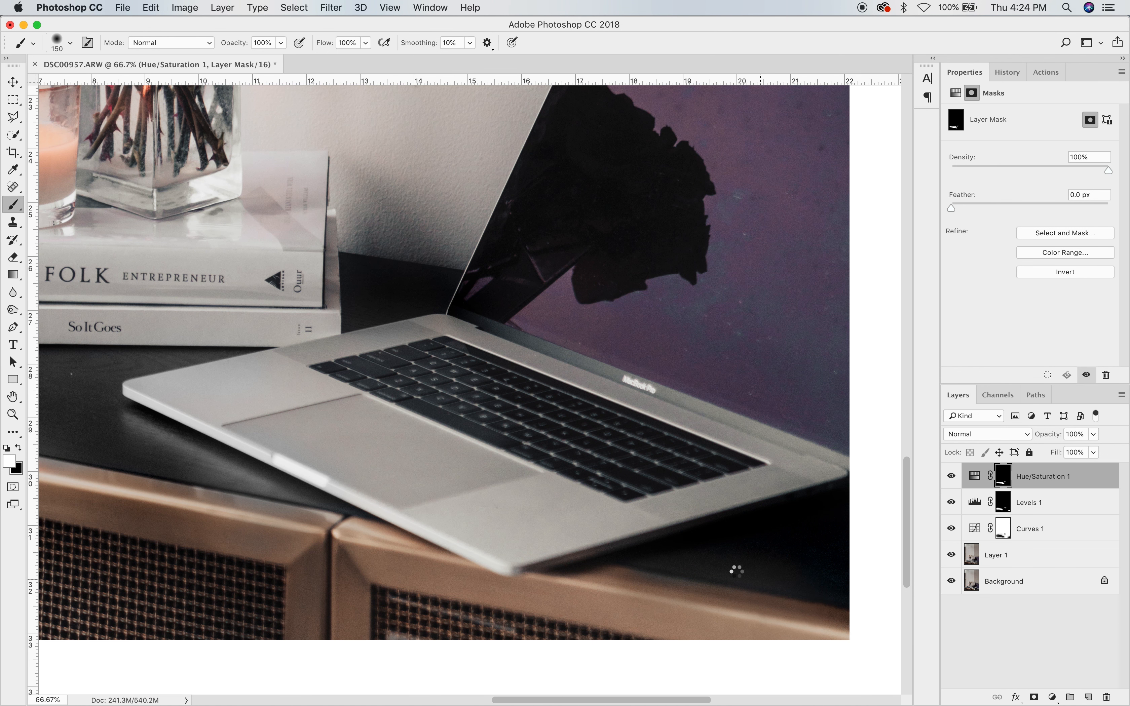
With the Hue/Saturation mask overlay shown, paint black along the cabinet trim and white over missed desk spots below the books using a 90 px brush.
key(x)
key(backslash)
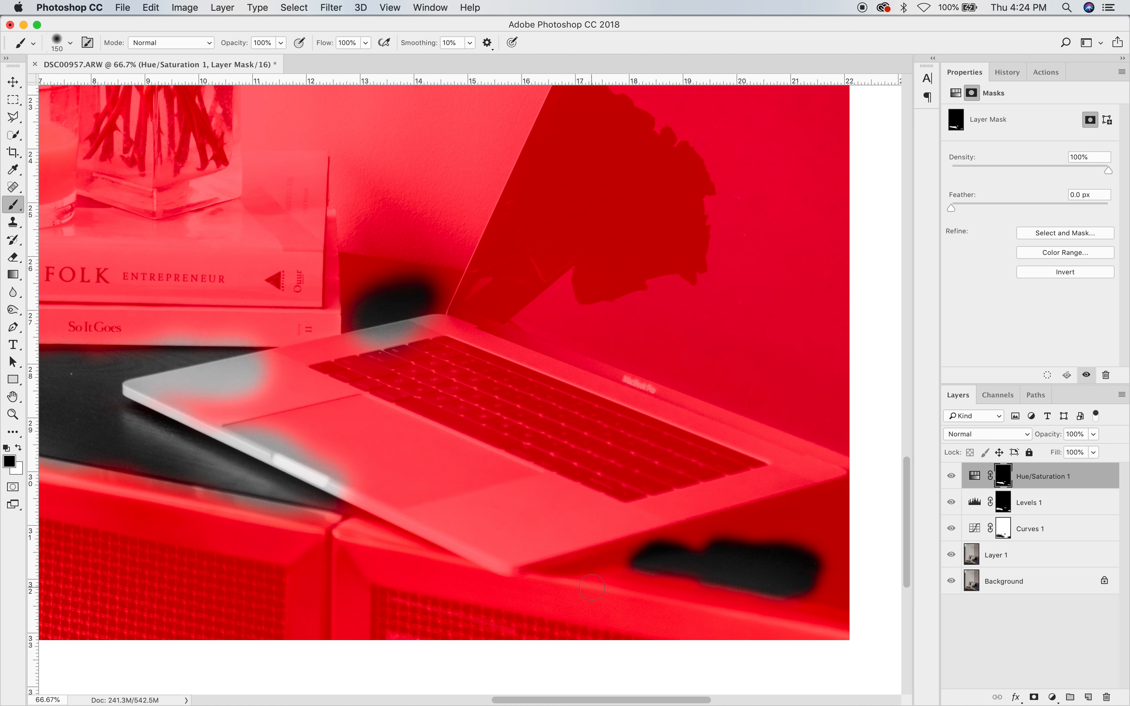
drag(299, 518, 188, 496)
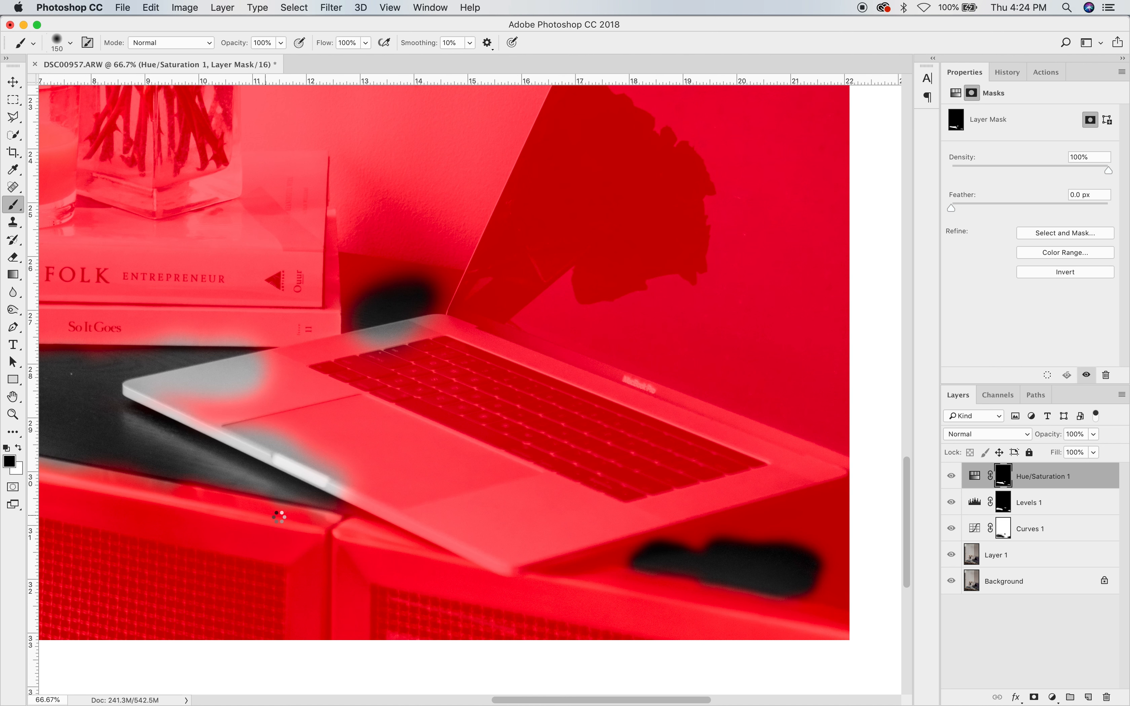
scroll(249, 515, left, 10)
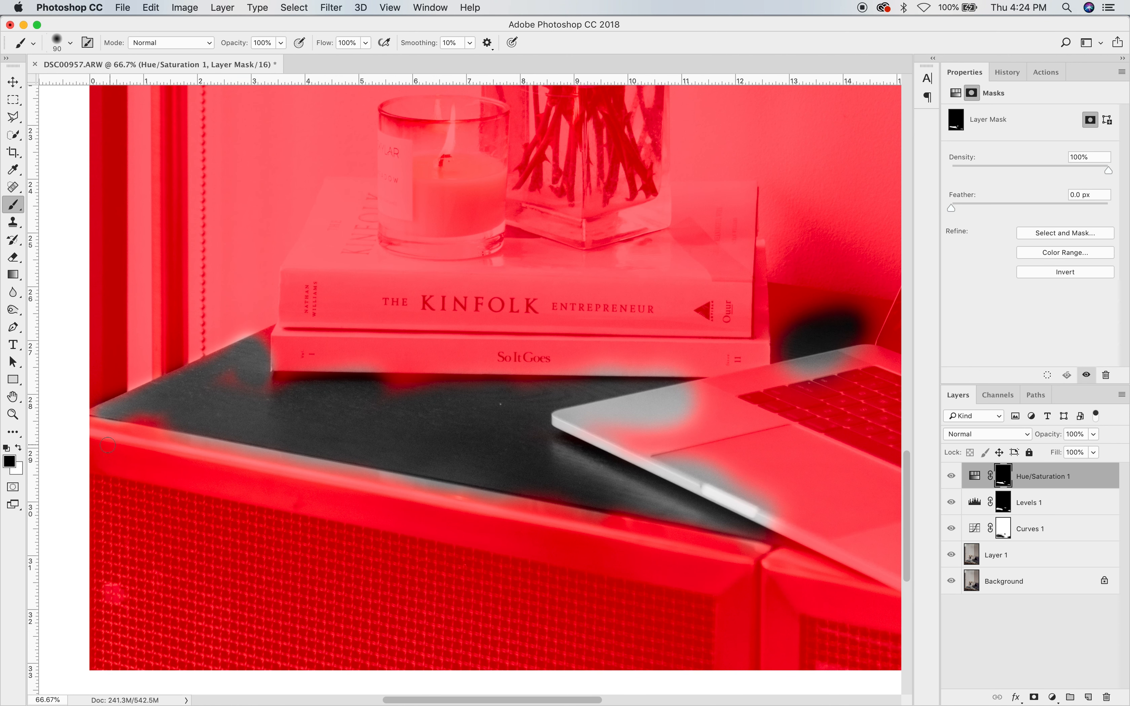
key(backslash)
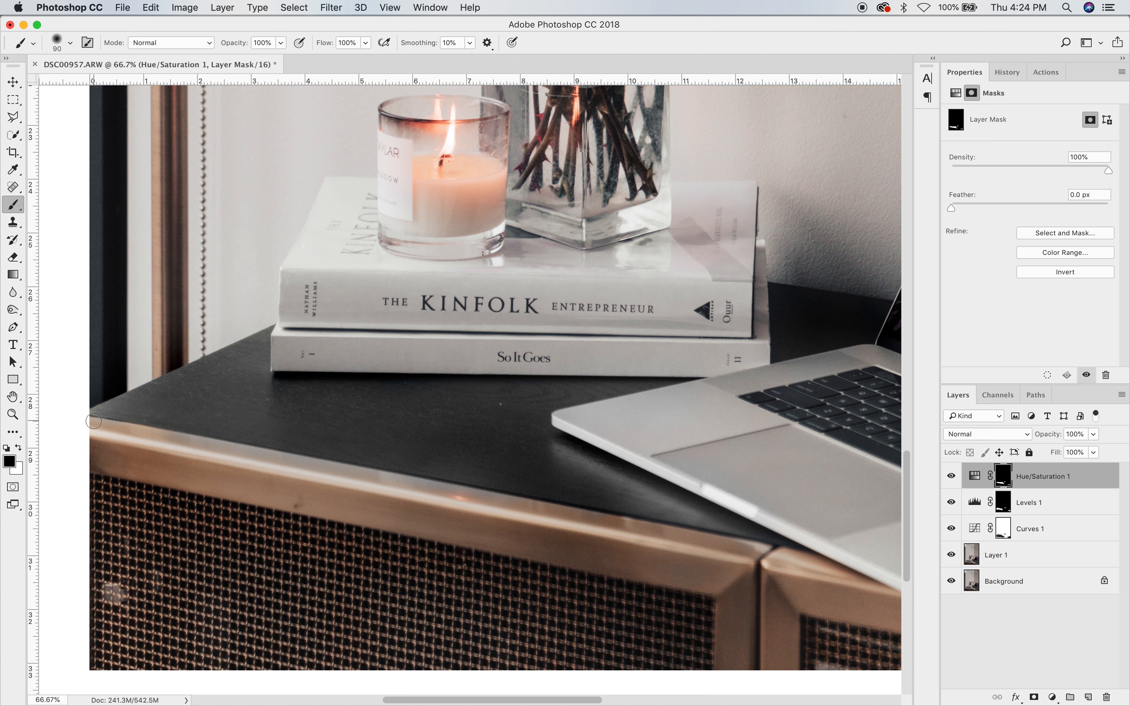
key(backslash)
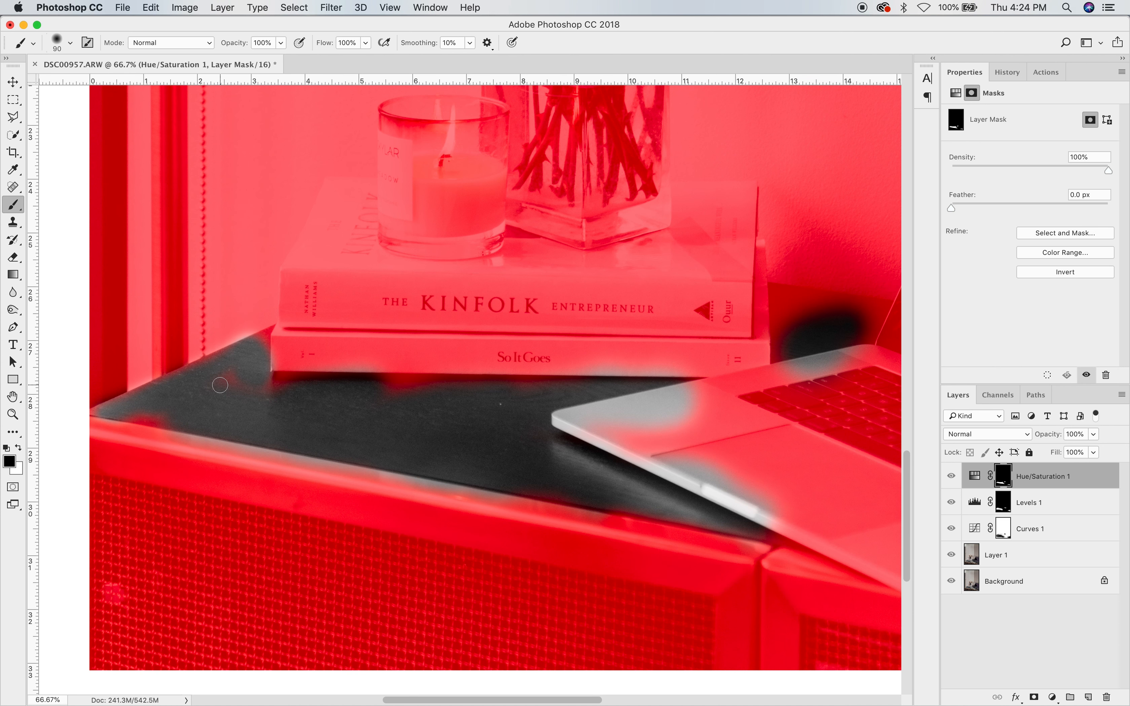
key(x)
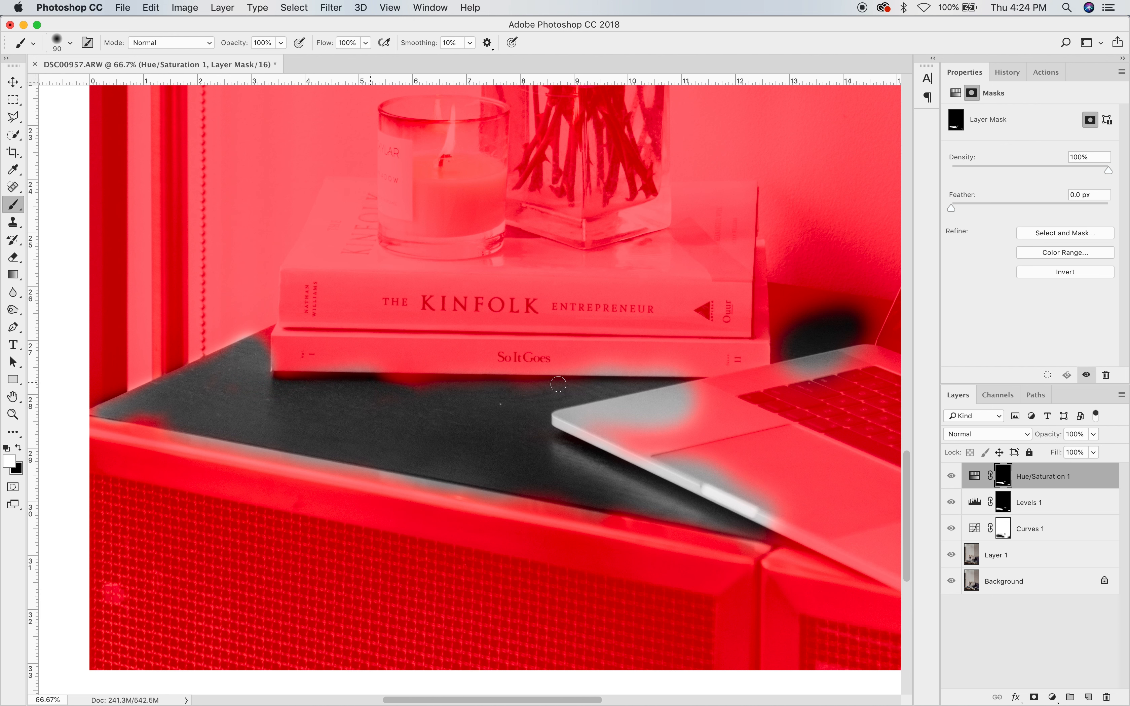
key(x)
click(575, 425)
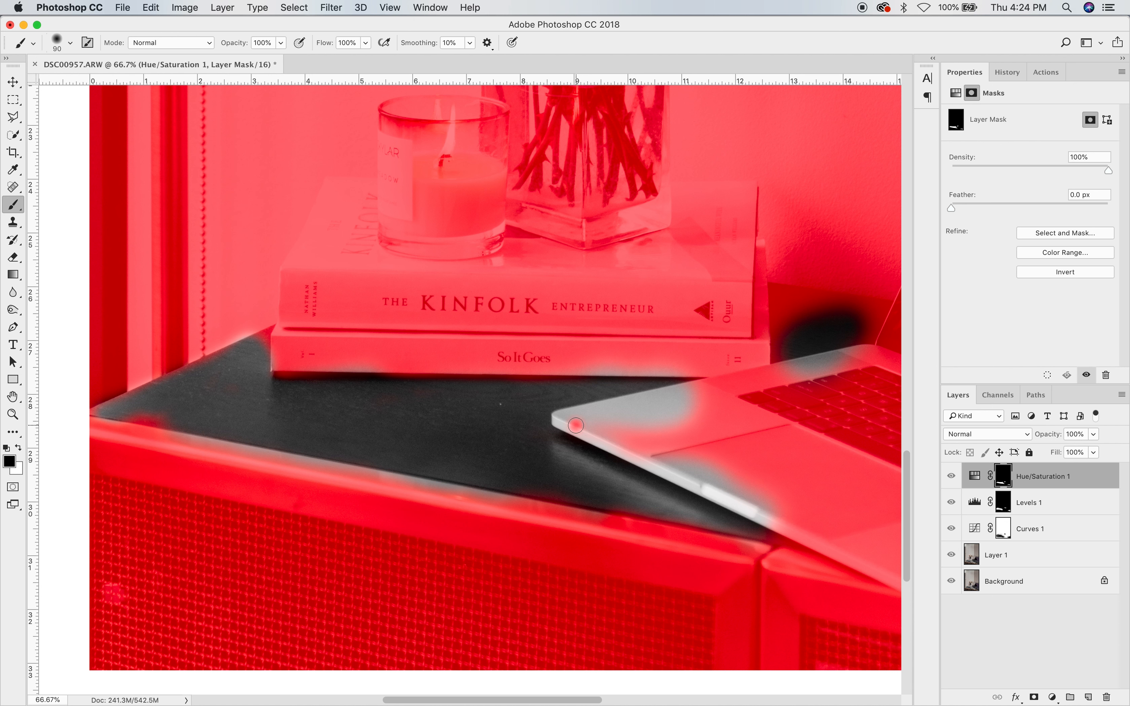
key(super+z)
drag(164, 417, 142, 407)
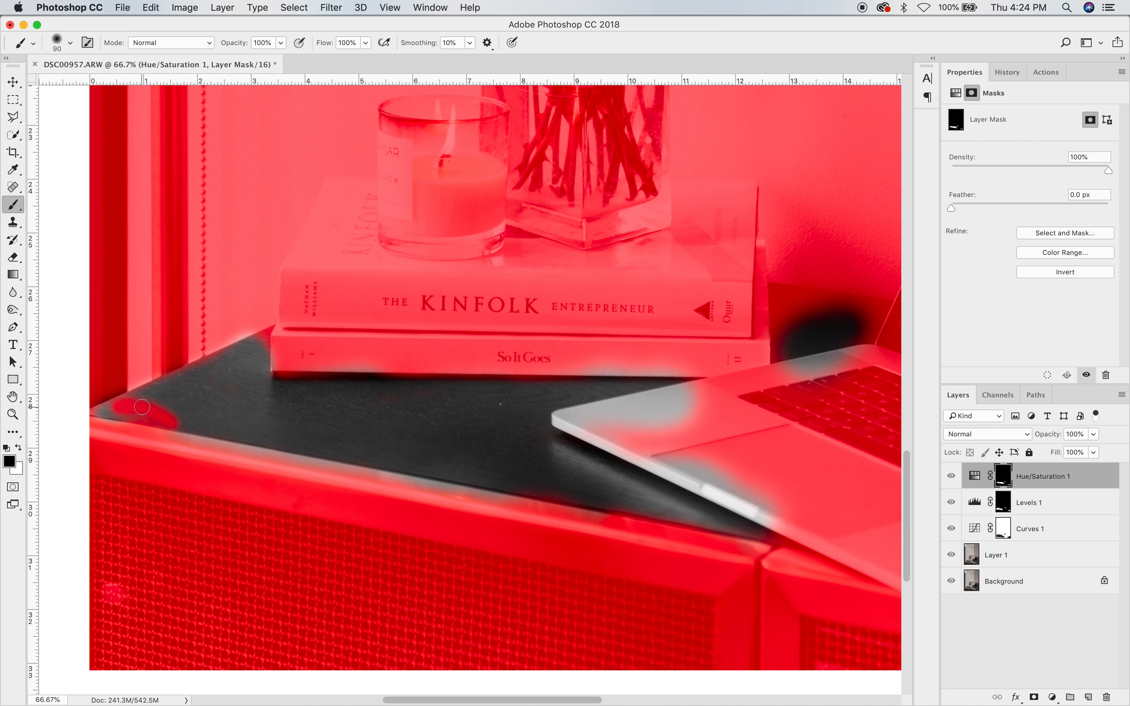
key(super+z)
Paint straight white strokes on the Hue/Saturation mask along the desk's front edge and black ones along the cabinet trim below.
key(x)
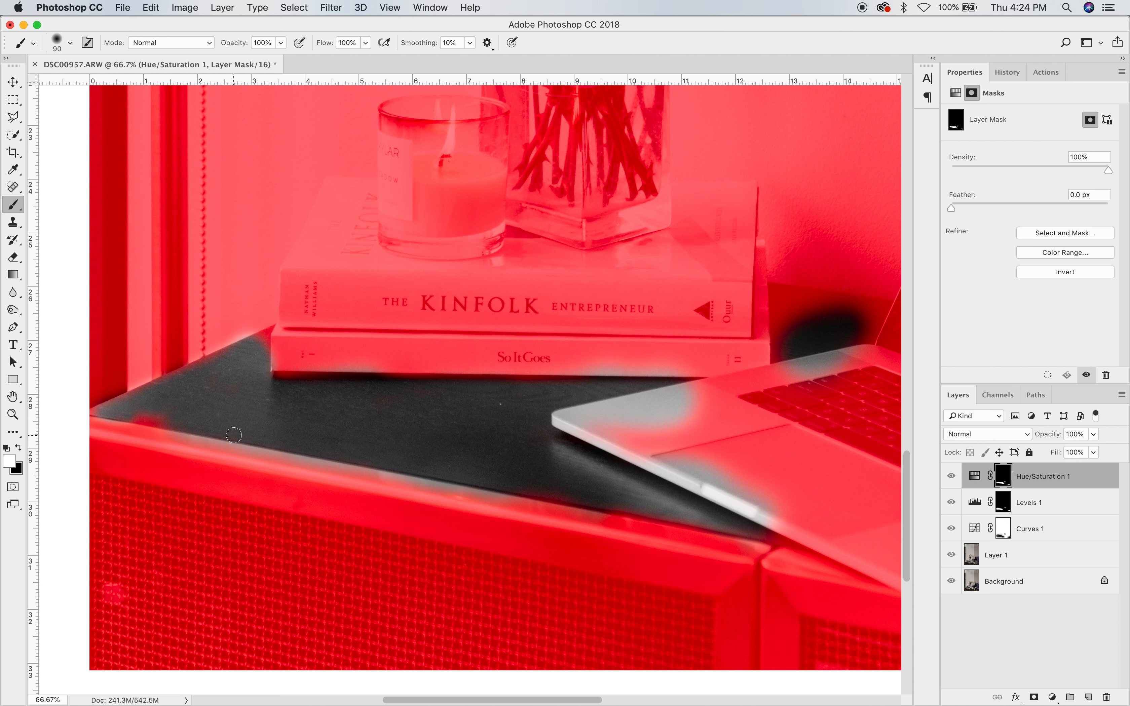
shift+click(257, 440)
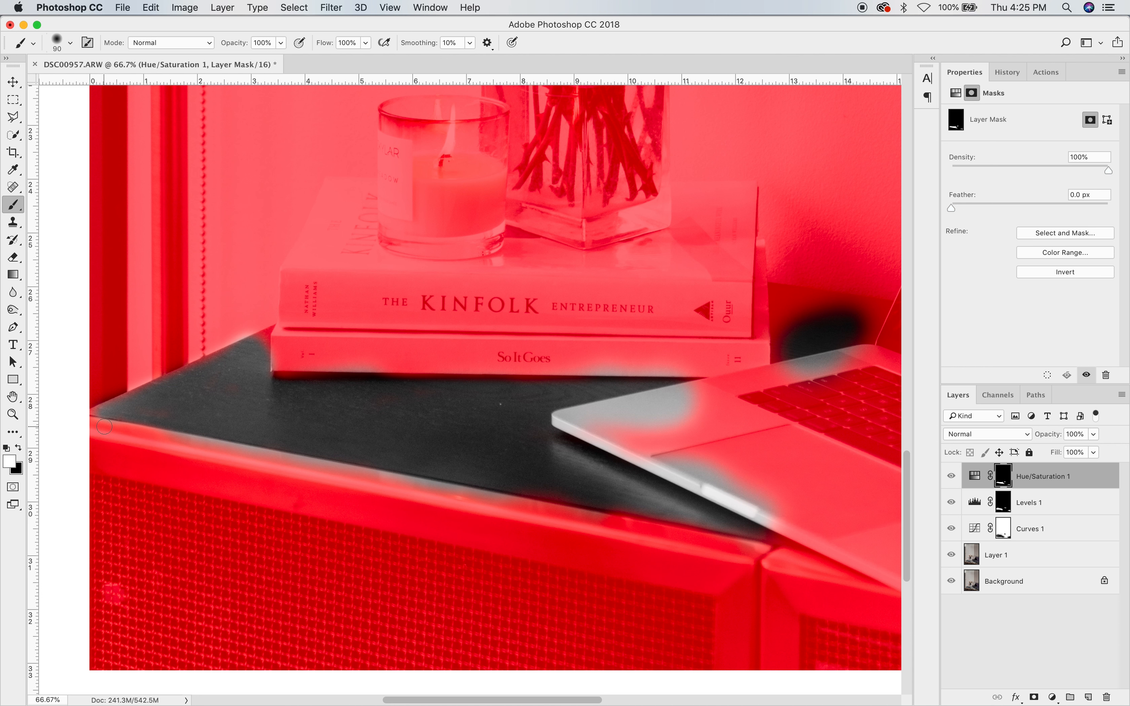
key(x)
shift+click(518, 503)
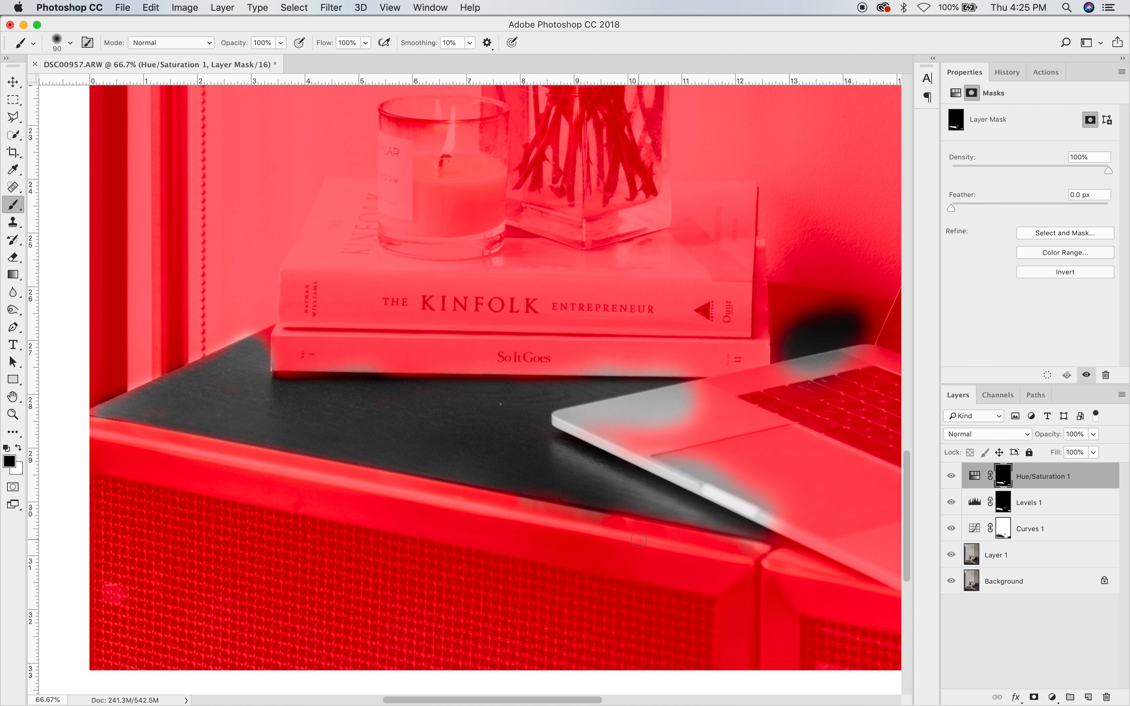
shift+click(785, 554)
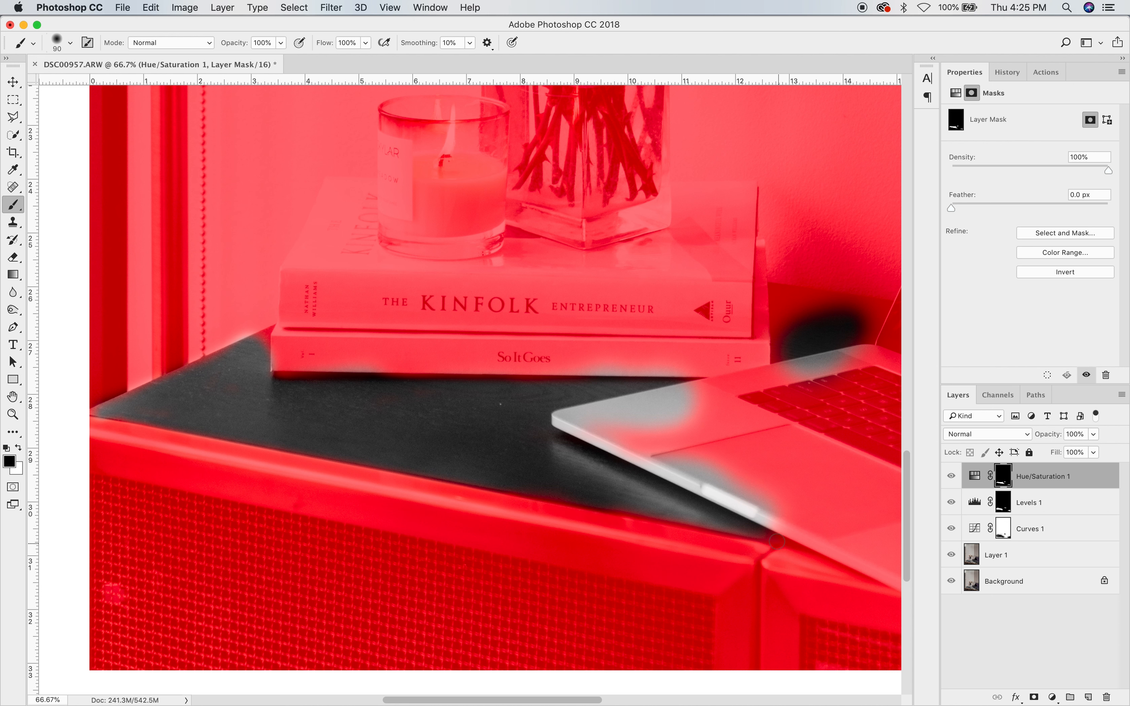
Refine the Hue/Saturation mask's front edge with a 60 px brush, using a straight white stroke along the desk and black along the trim.
key(x)
click(767, 538)
shift+click(89, 414)
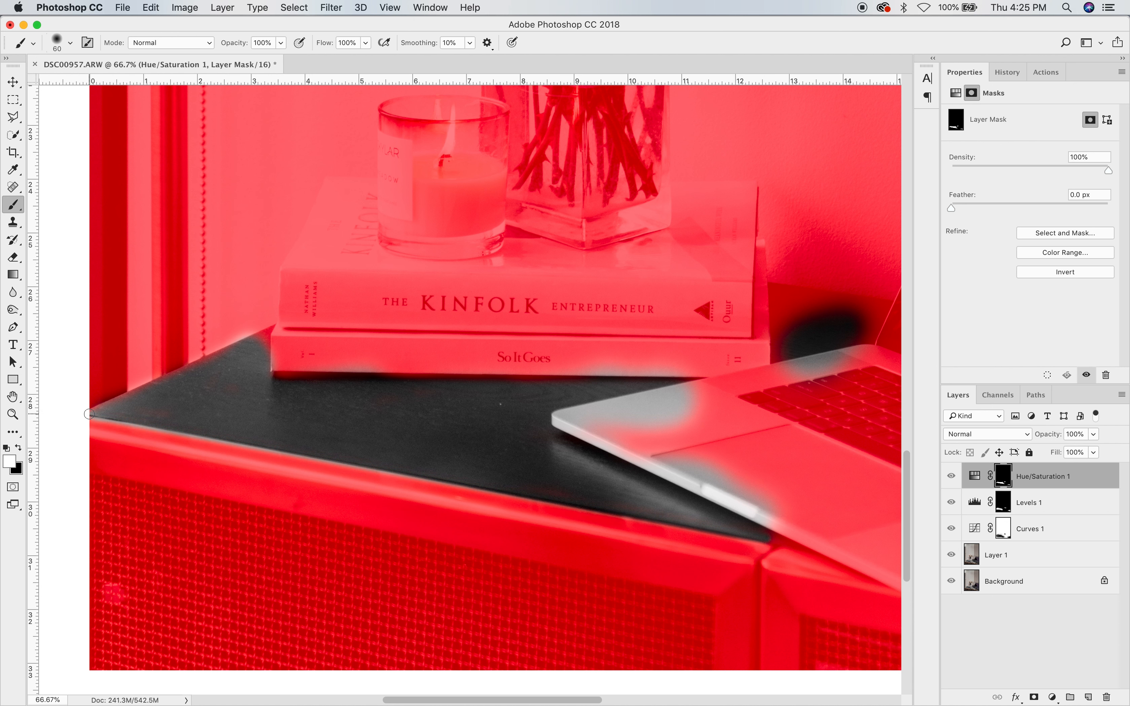
key(x)
shift+click(536, 504)
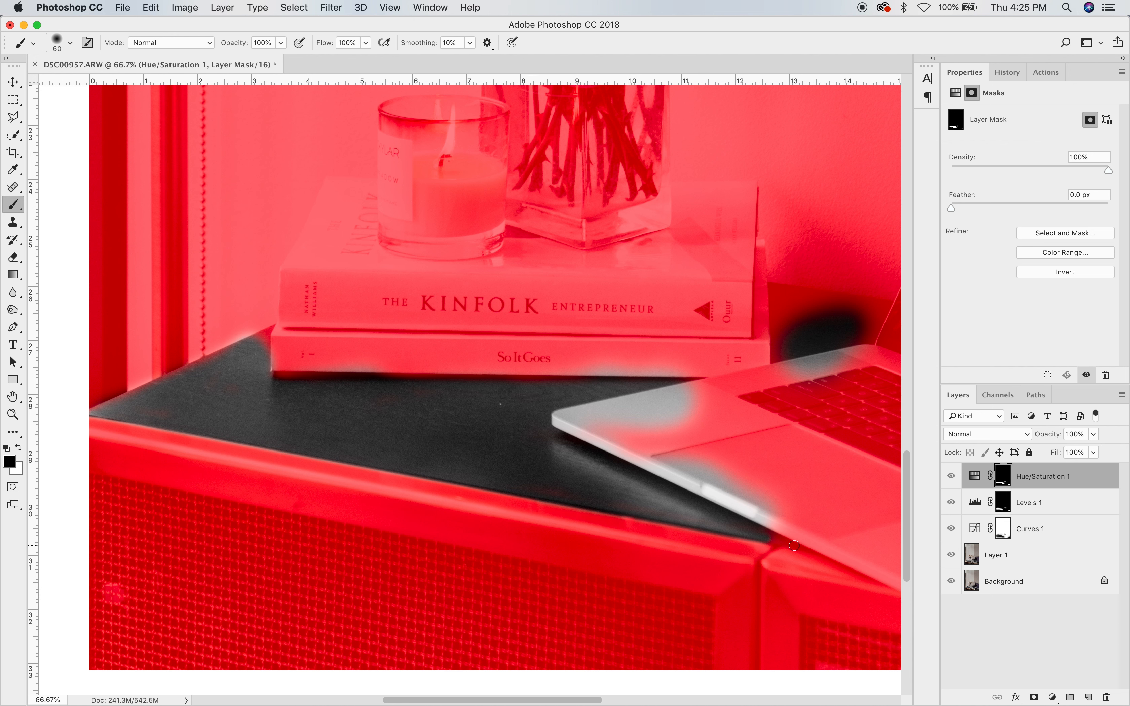
Paint white on the Hue/Saturation mask where the desk edge meets the laptop and toggle the overlay to check the result.
key(x)
mouse_move(760, 540)
mouse_down()
mouse_move(810, 543)
mouse_move(782, 529)
mouse_up()
key(x)
key(backslash)
key(backslash)
key(backslash)
key(backslash)
Try a straight white stroke on the Hue/Saturation mask from the cabinet mesh across to the laptop with a 125 px brush, and undo it.
scroll(270, 564, down, 3)
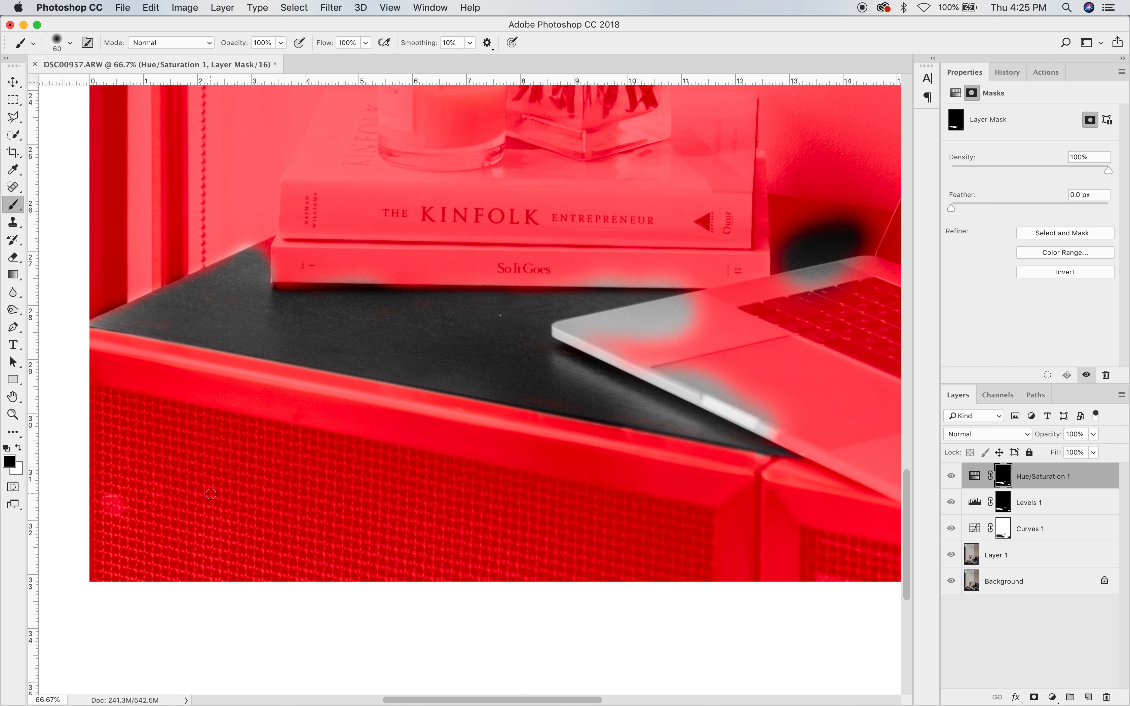
key(x)
key(bracketright)
key(bracketright)
key(bracketright)
key(bracketright)
key(bracketright)
shift+click(794, 354)
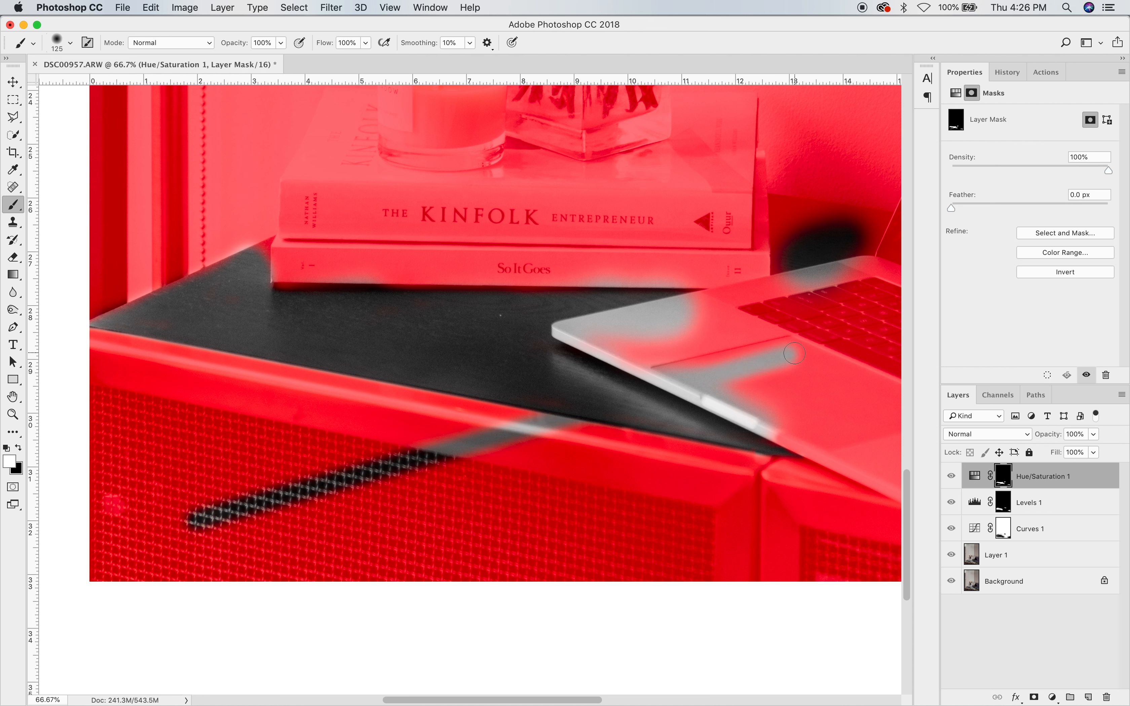
key(super+z)
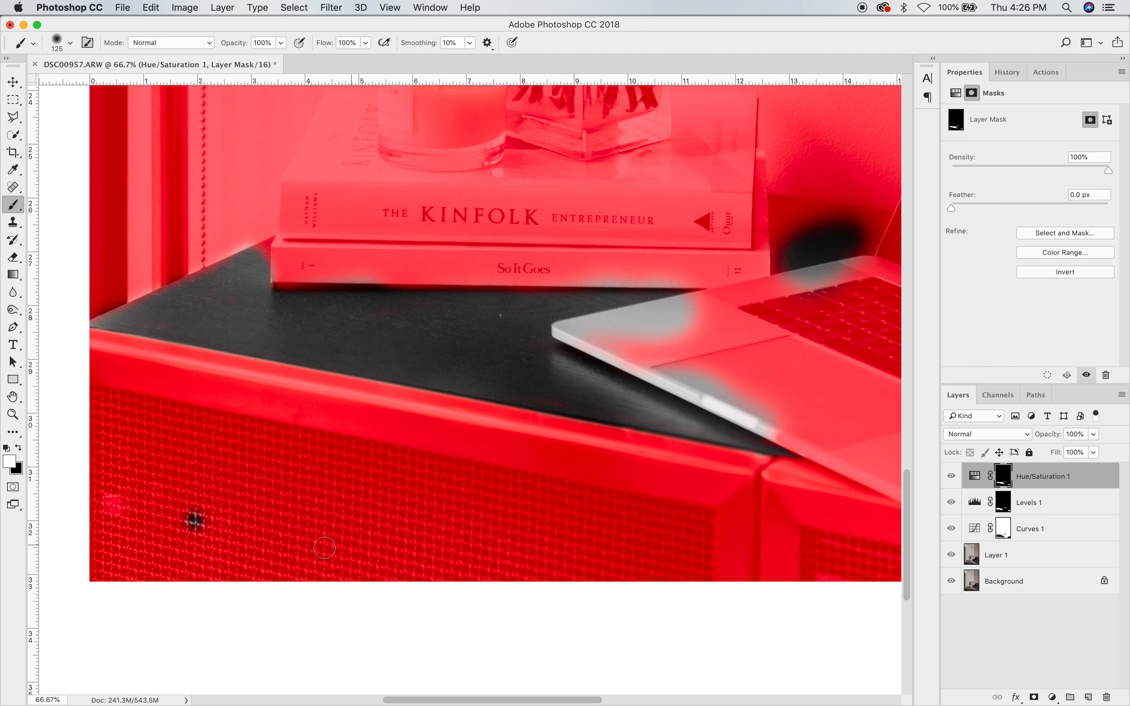
key(super+z)
key(super+z)
key(alt+super+z)
Try a straight white stroke on the Hue/Saturation mask along the mesh just below the cabinet trim, undo it and switch back to black.
click(134, 397)
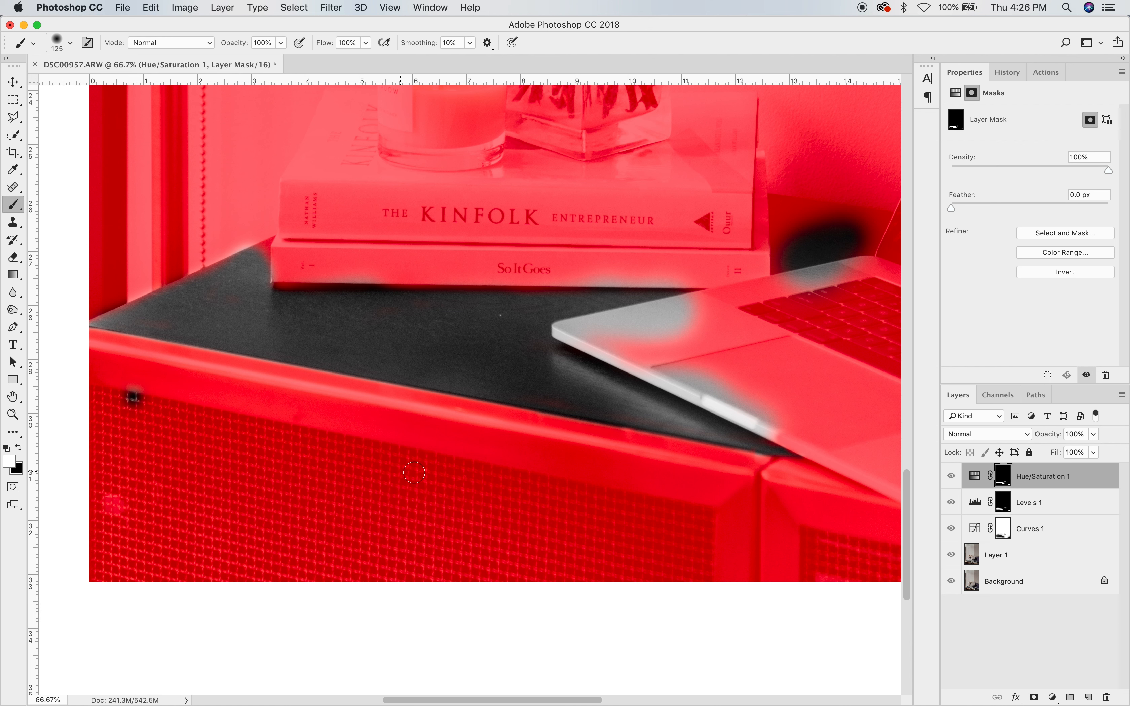
shift+click(713, 509)
key(super+z)
key(alt+super+z)
key(x)
Hide the mask overlay and use the Spot Healing Brush on Layer 1 to remove the desk speck, trim mark and mesh spot.
key(backslash)
key(j)
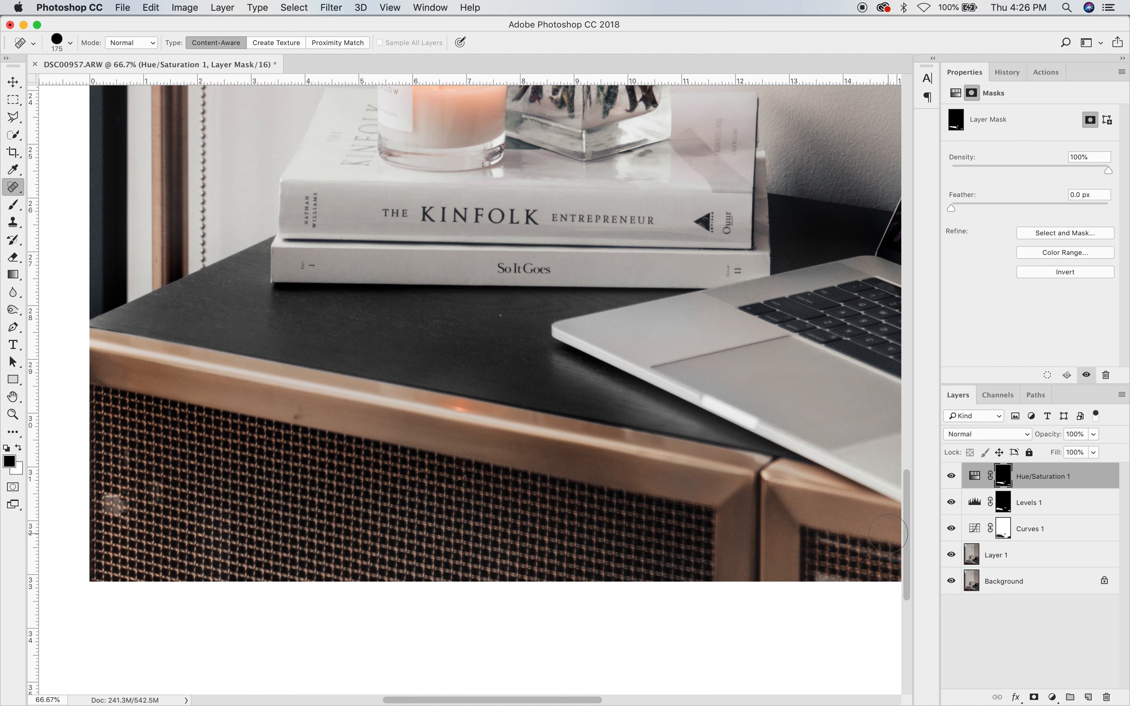
click(1008, 555)
click(495, 317)
key(z)
key(j)
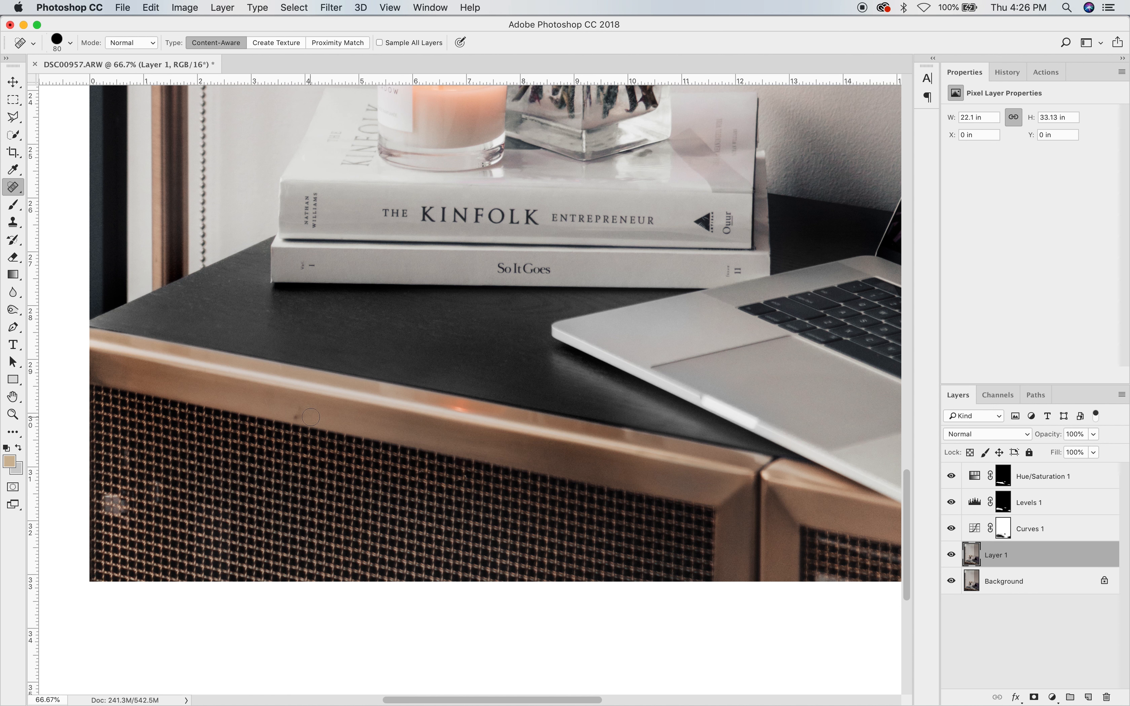
click(298, 416)
click(109, 503)
Examine the candle, vase, roses and surrounding wall for further blemishes, with the healing brush reduced to 35 px.
scroll(410, 437, up, 10)
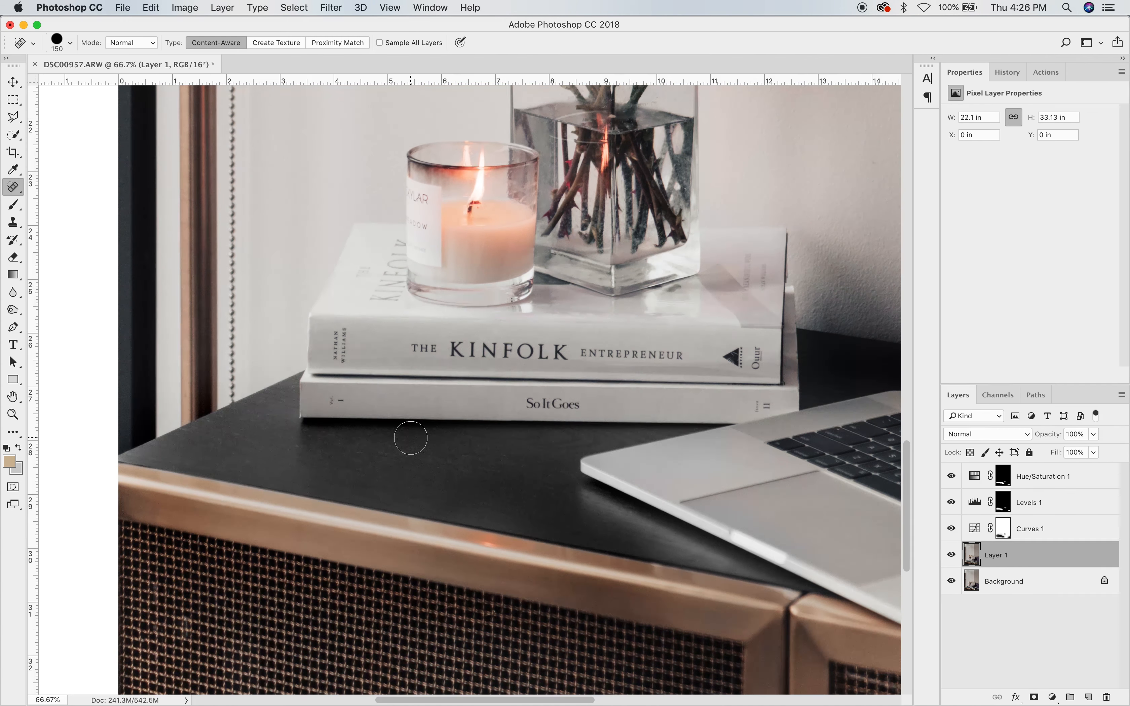
scroll(611, 288, up, 5)
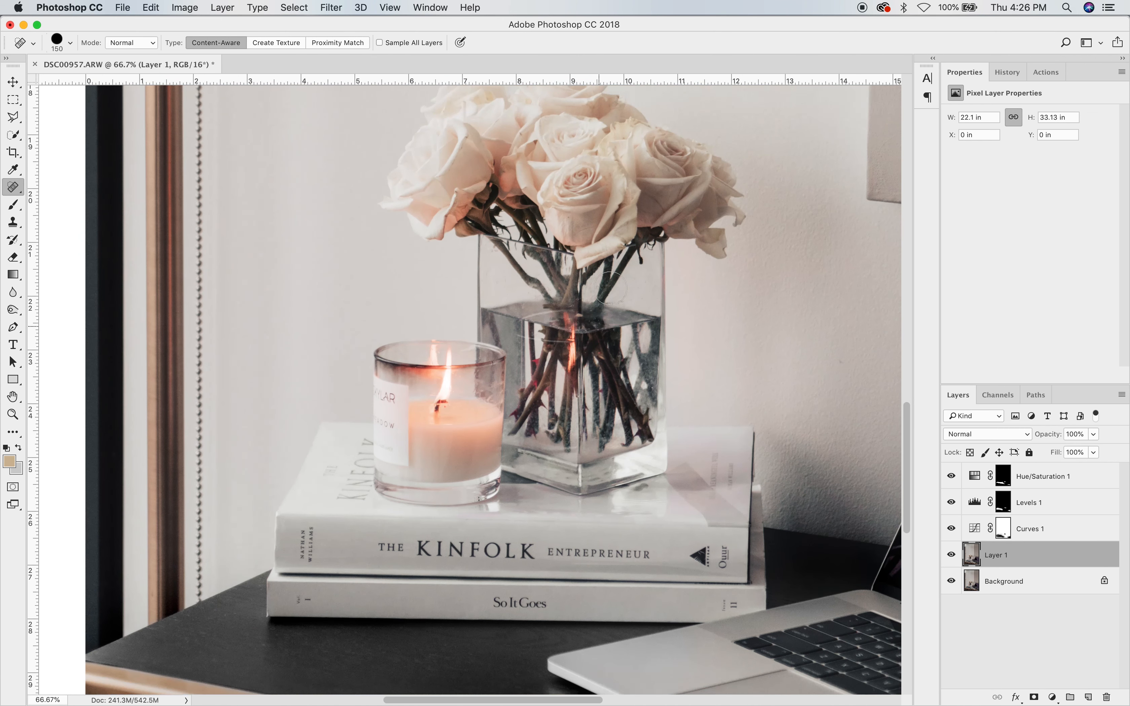
key(bracketleft)
key(bracketleft)
key(bracketleft)
key(bracketleft)
key(bracketleft)
scroll(607, 308, up, 4)
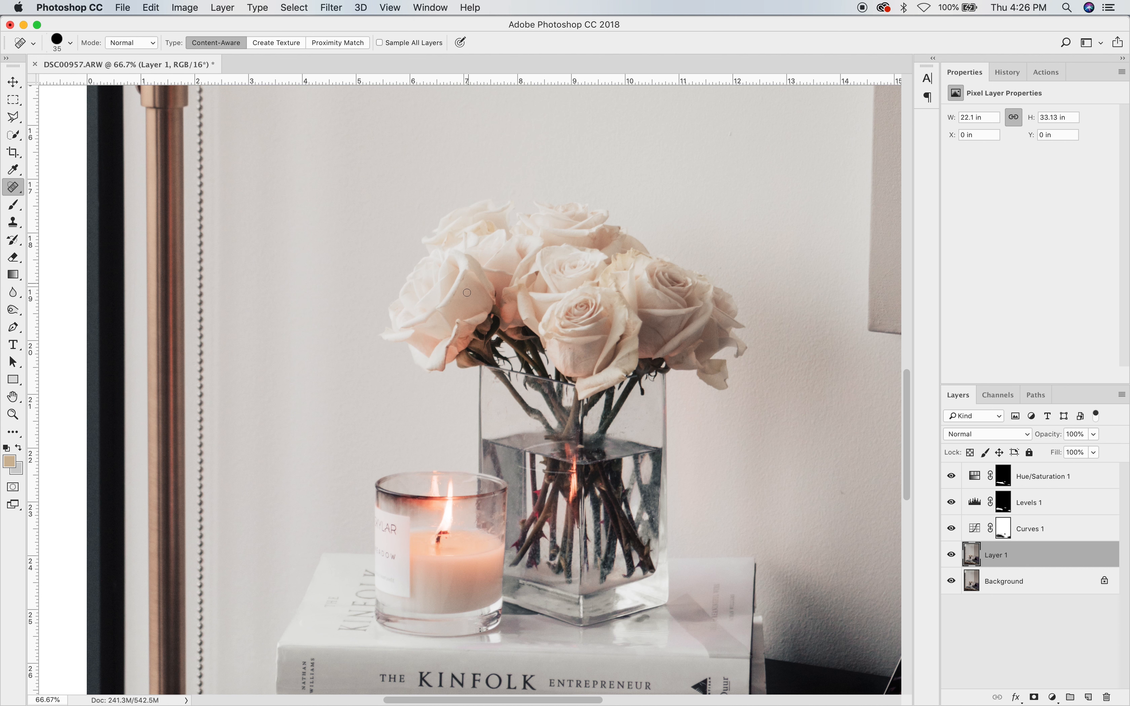
scroll(457, 336, right, 8)
scroll(457, 336, up, 3)
scroll(525, 594, right, 5)
scroll(526, 594, down, 3)
Zoom out to the whole photo and group the Hue/Saturation, Levels and Curves adjustment layers.
key(z)
alt+click(579, 579)
alt+click(579, 579)
alt+click(579, 579)
alt+click(579, 579)
click(1073, 484)
shift+click(1070, 534)
drag(1070, 534, 1070, 697)
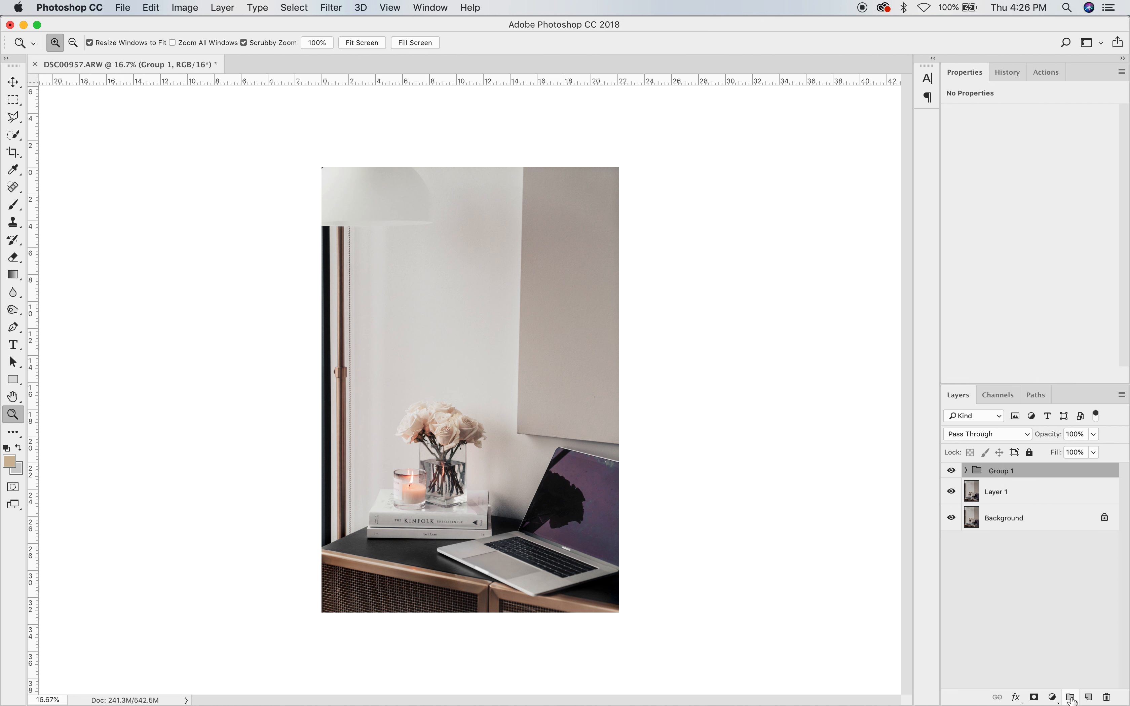
Toggle the visibility of the adjustment group repeatedly to compare the photo before and after the edits.
click(951, 471)
click(952, 471)
click(952, 472)
click(952, 472)
click(952, 471)
click(952, 472)
click(952, 472)
click(951, 472)
click(951, 472)
click(951, 471)
click(951, 471)
click(952, 472)
click(951, 472)
click(952, 471)
Expand the adjustment group and review the Hue/Saturation mask with its red overlay shown, then hide the overlay.
click(965, 470)
click(1055, 493)
key(x)
key(backslash)
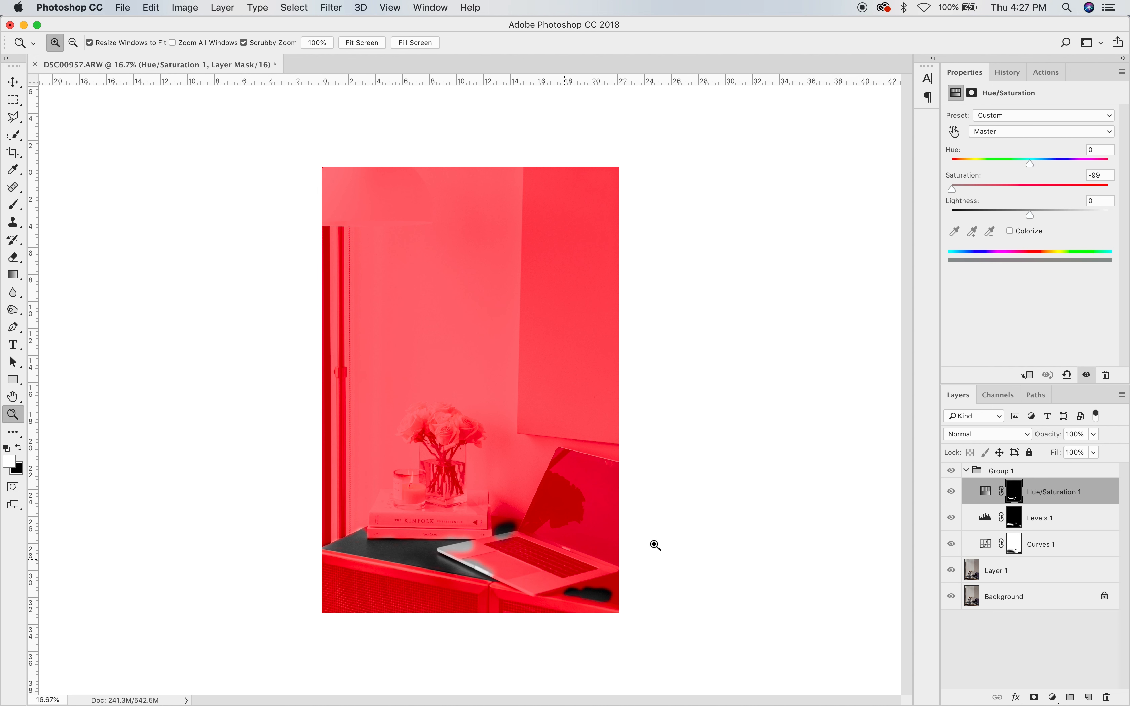
key(x)
key(backslash)
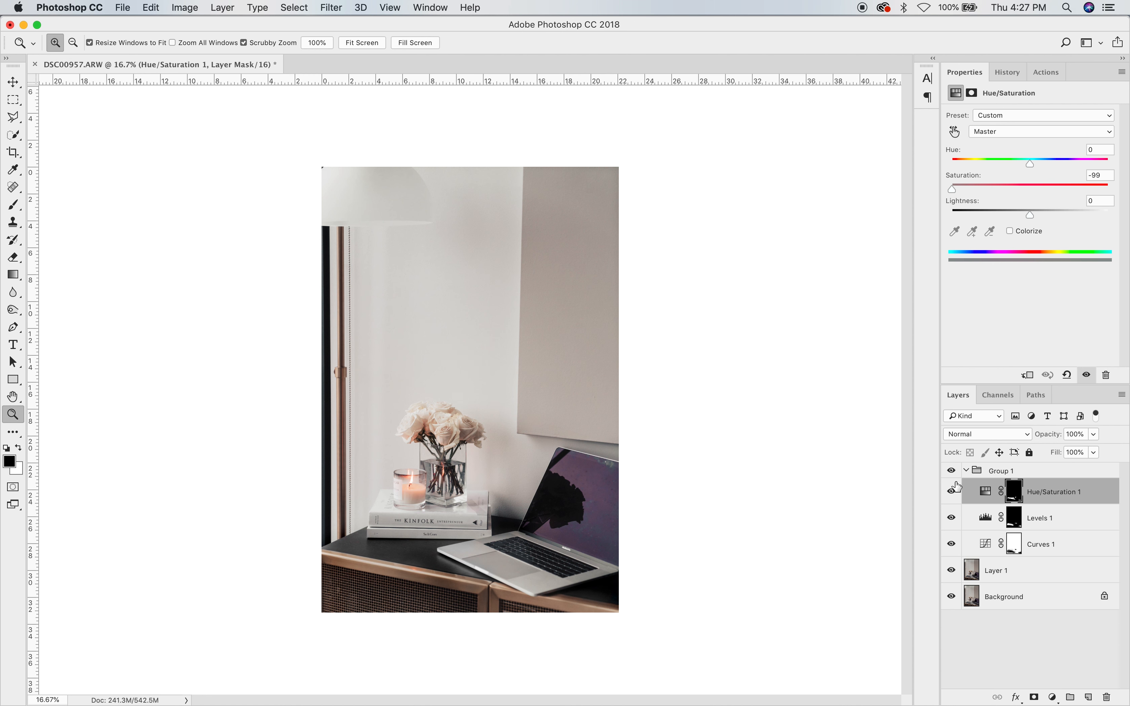
Review the Levels 1 mask and the Curves 1 mask in turn with the red overlay shown.
click(1029, 522)
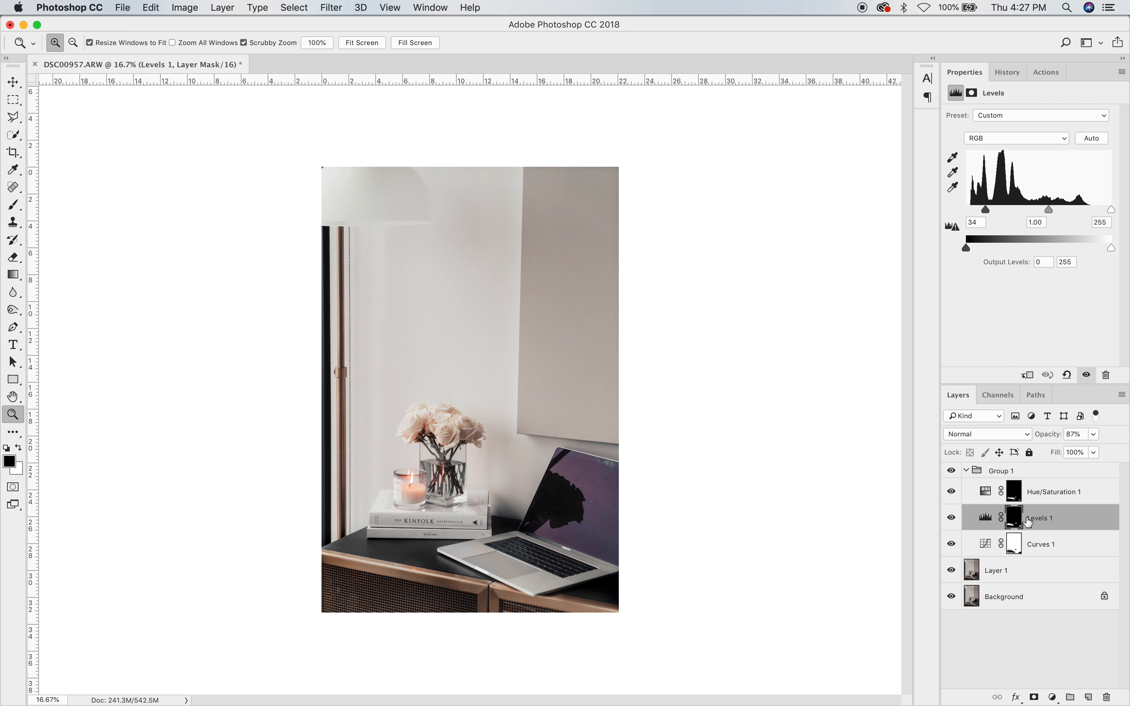
key(x)
key(backslash)
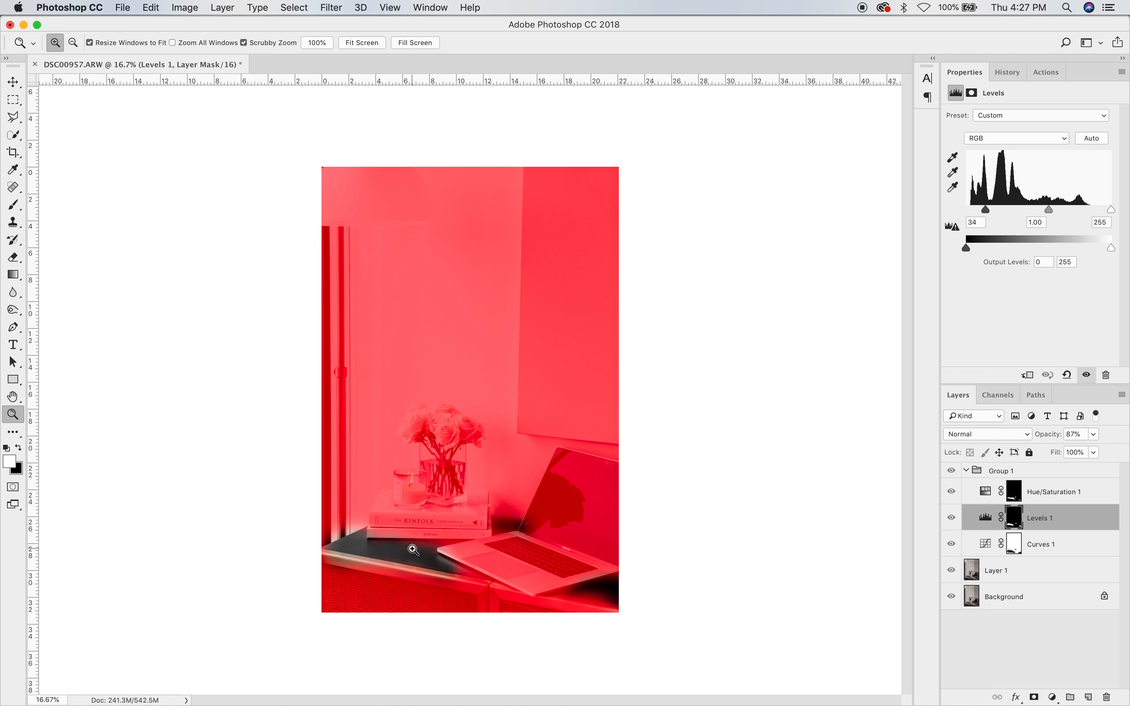
click(1082, 549)
key(x)
key(backslash)
key(x)
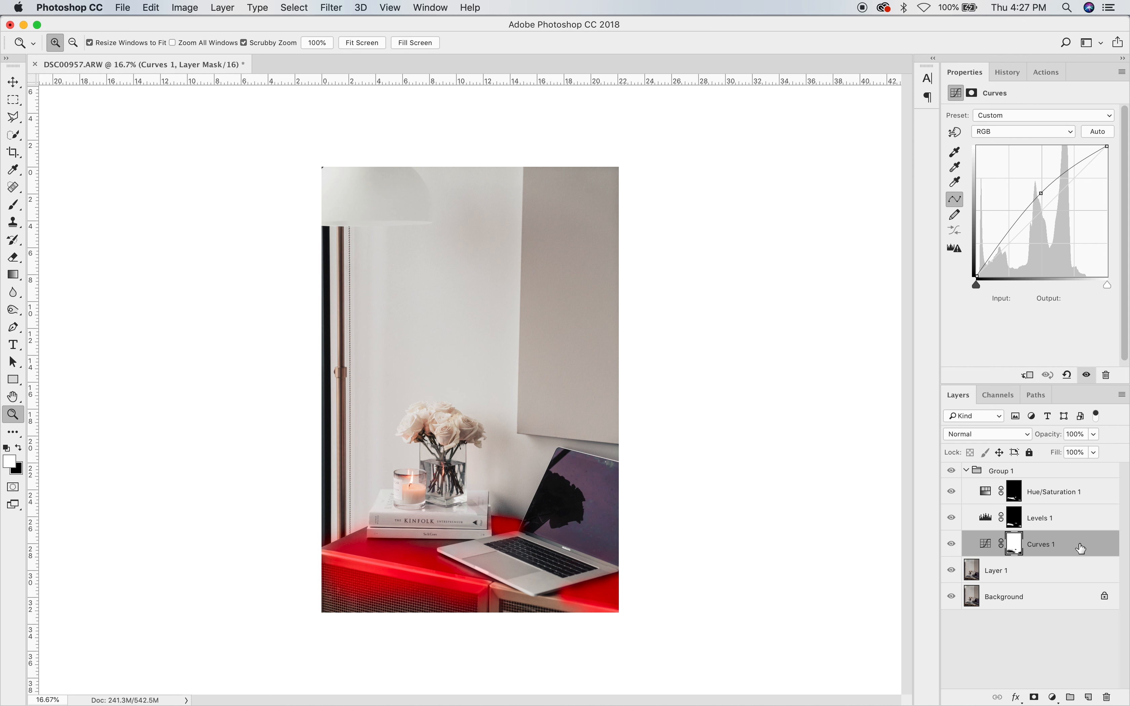
Select the adjustment group and switch its visibility off and on to compare with the unadjusted photo.
click(964, 472)
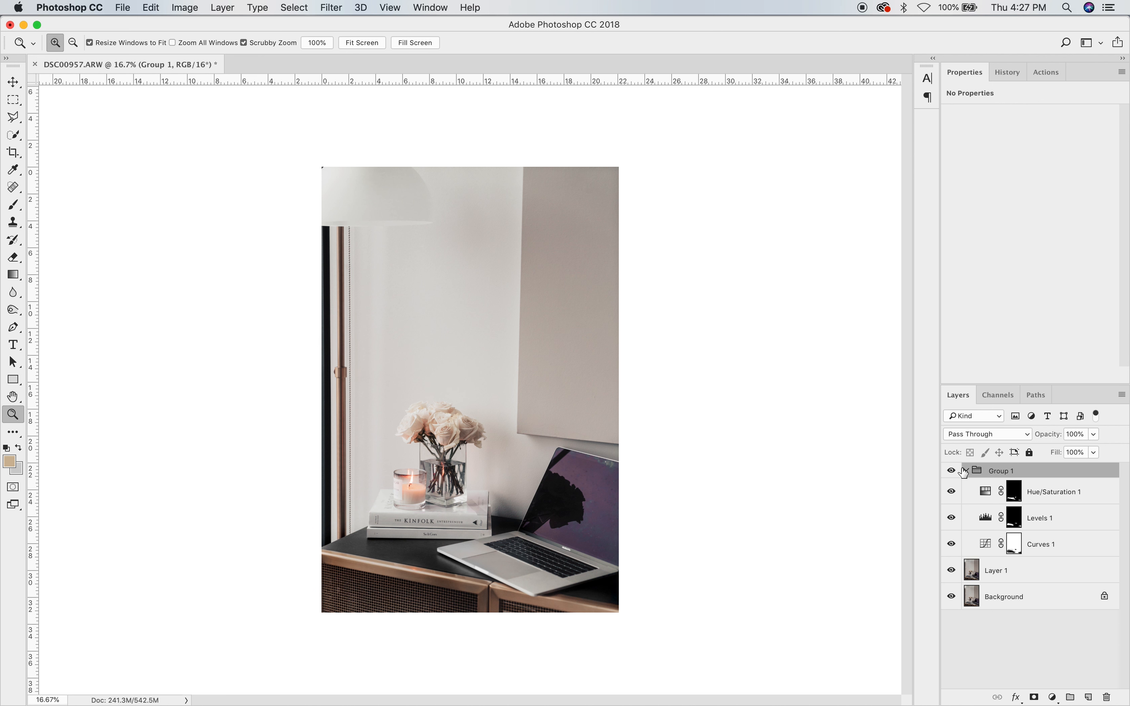
click(951, 471)
click(950, 471)
click(950, 471)
click(948, 472)
Add a Levels adjustment above the Hue/Saturation layer, set its white input to 214 and toggle the layer to compare.
click(1065, 494)
click(1053, 697)
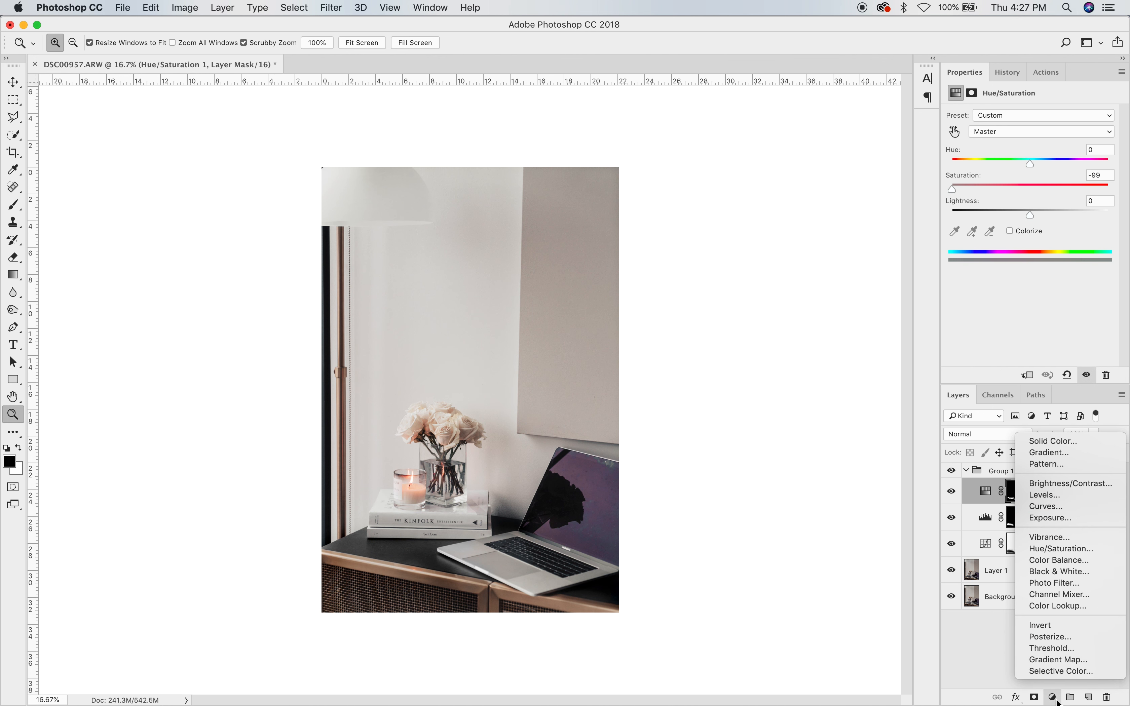
click(1080, 500)
mouse_move(1111, 210)
mouse_down()
mouse_move(1070, 209)
mouse_move(1089, 208)
mouse_up()
click(952, 492)
click(952, 493)
click(952, 493)
click(952, 492)
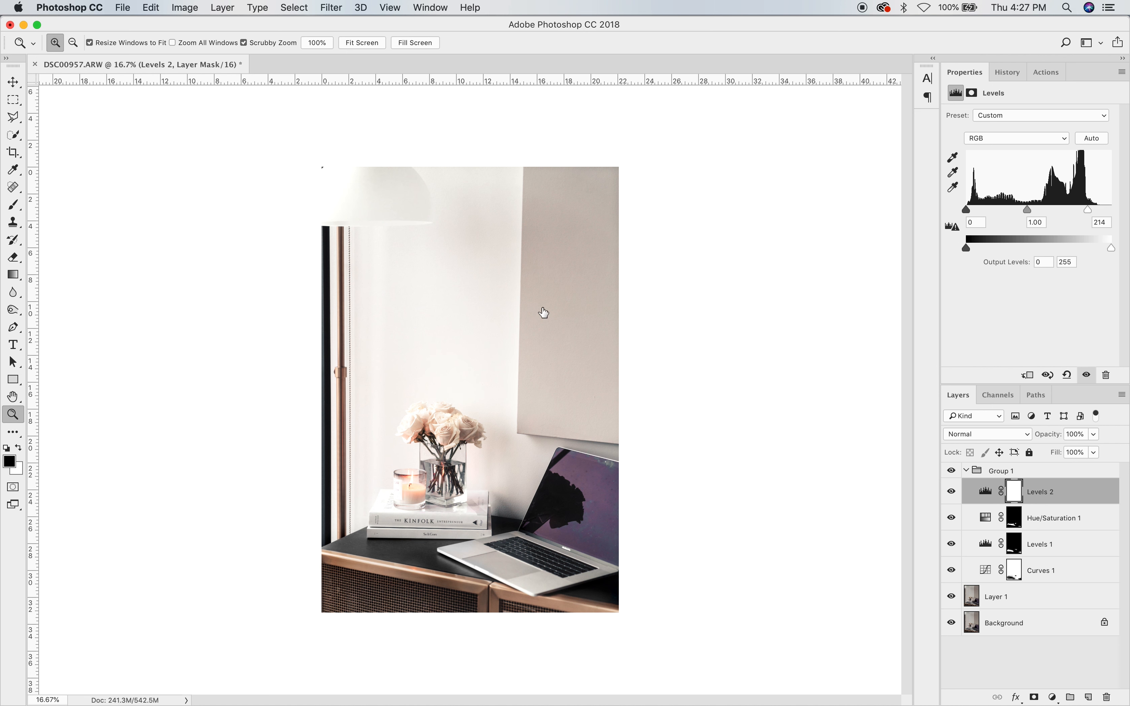
Set the Levels 2 midtone input to 1.64 and white input to 230, toggling the layer to compare.
drag(1087, 210, 1105, 210)
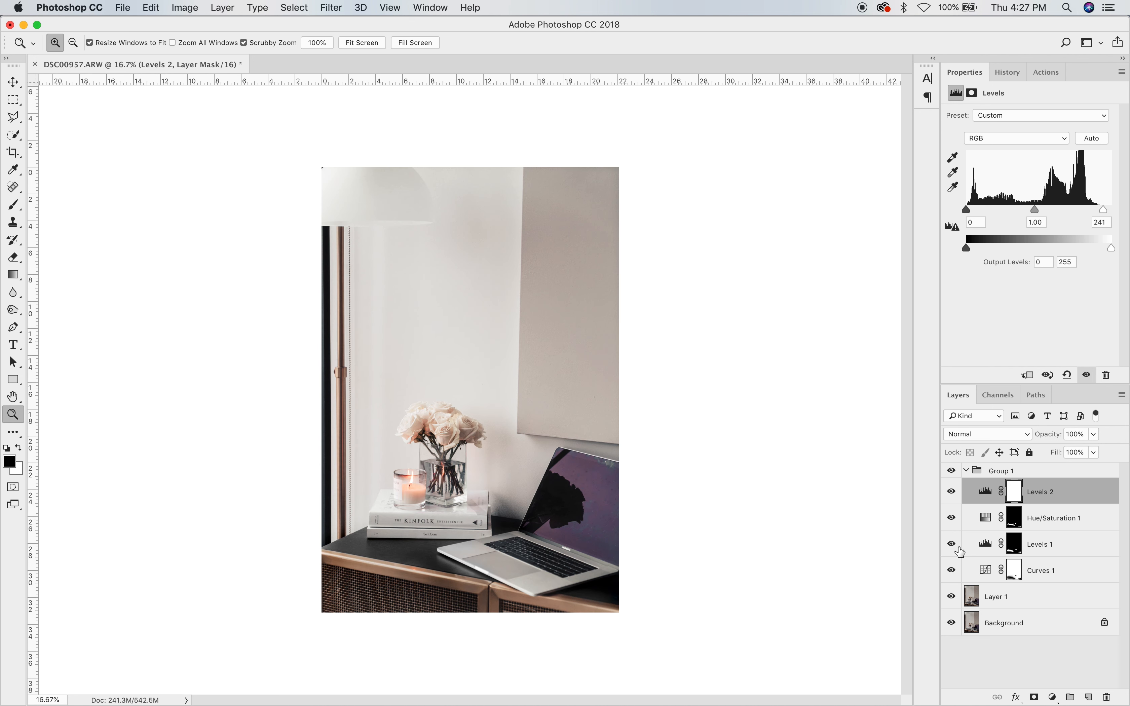
click(952, 492)
click(952, 492)
drag(1034, 210, 1009, 210)
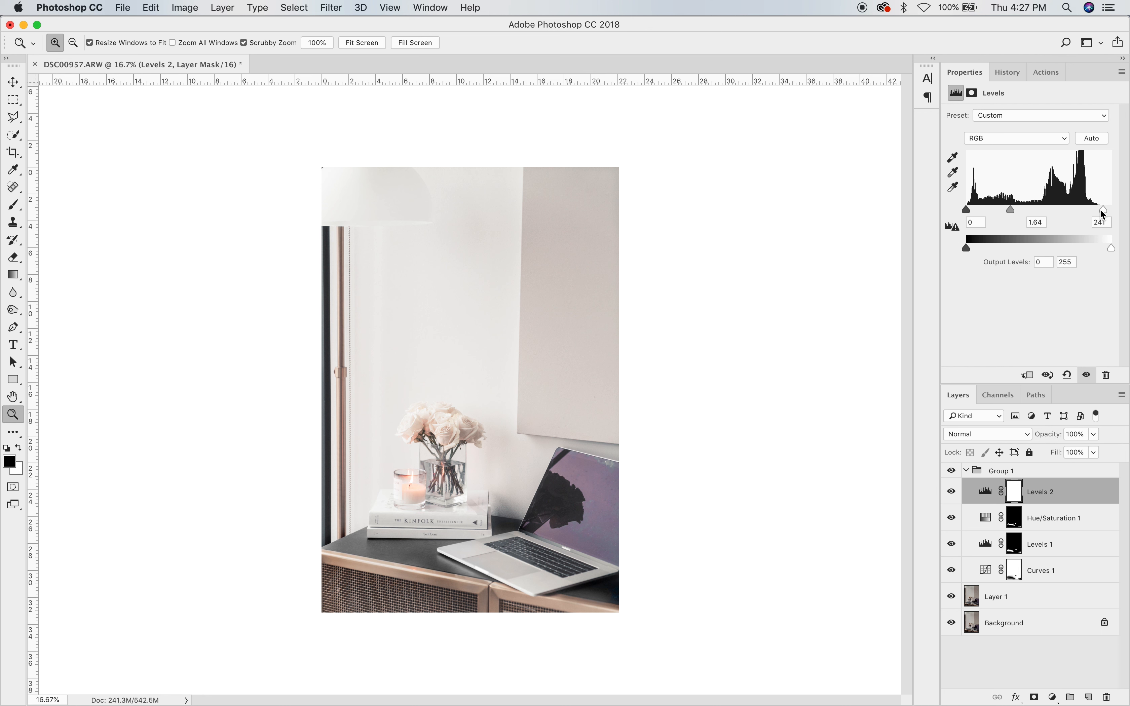
drag(1100, 209, 1097, 209)
Invert the Levels 2 mask to black and paint white over the upper wall with a 3100 px brush.
key(super+i)
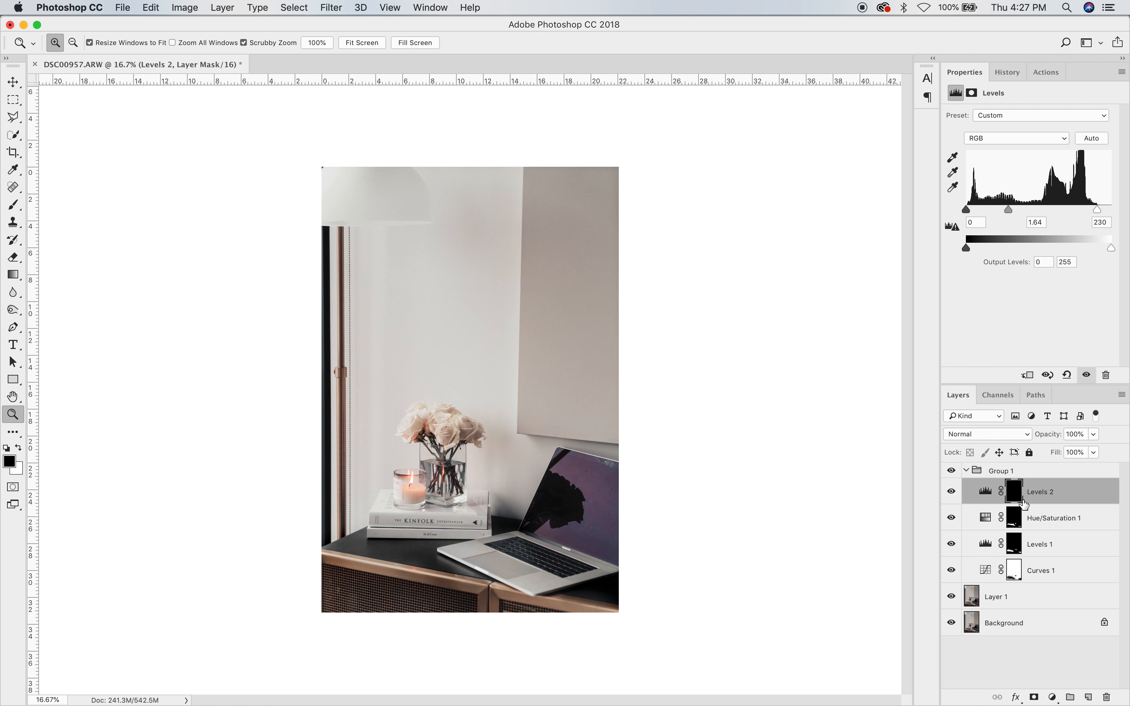
key(b)
key(bracketright)
key(bracketright)
key(bracketright)
key(bracketright)
key(bracketright)
key(bracketright)
key(bracketright)
key(bracketright)
key(bracketright)
key(bracketright)
key(bracketright)
key(bracketright)
key(bracketright)
key(bracketright)
key(bracketright)
key(bracketright)
key(bracketright)
key(bracketright)
key(bracketright)
key(bracketright)
key(bracketright)
key(bracketright)
key(bracketright)
key(bracketright)
key(bracketright)
key(bracketright)
key(bracketright)
key(bracketright)
key(bracketright)
key(bracketright)
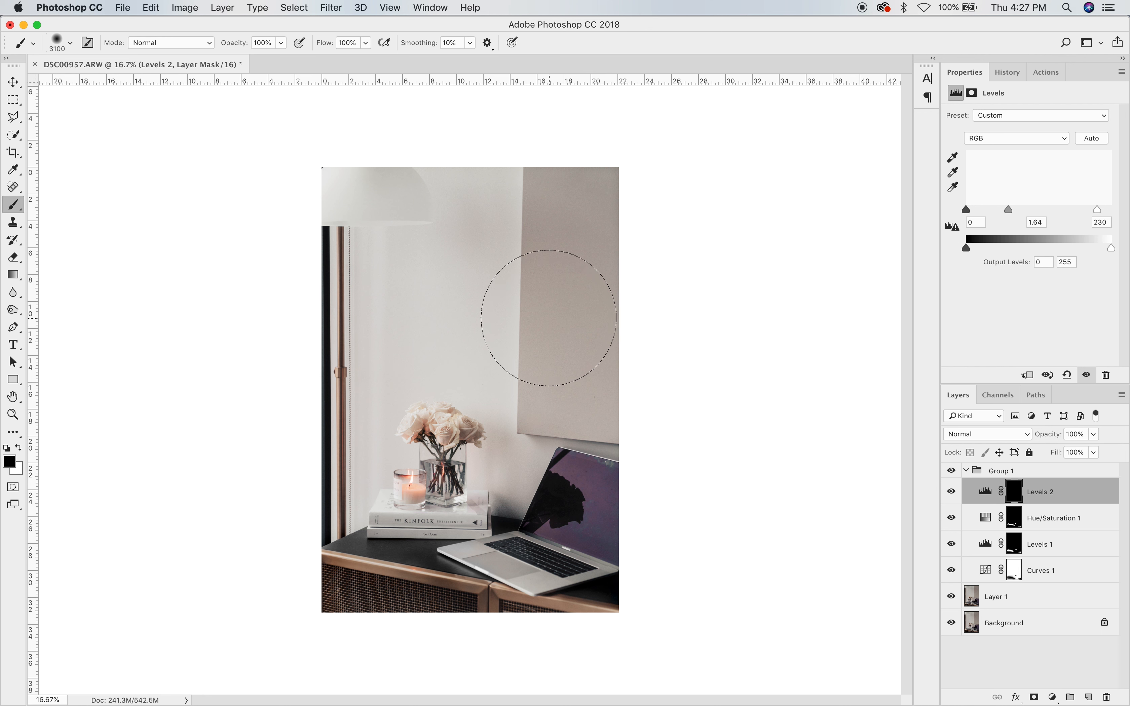
key(x)
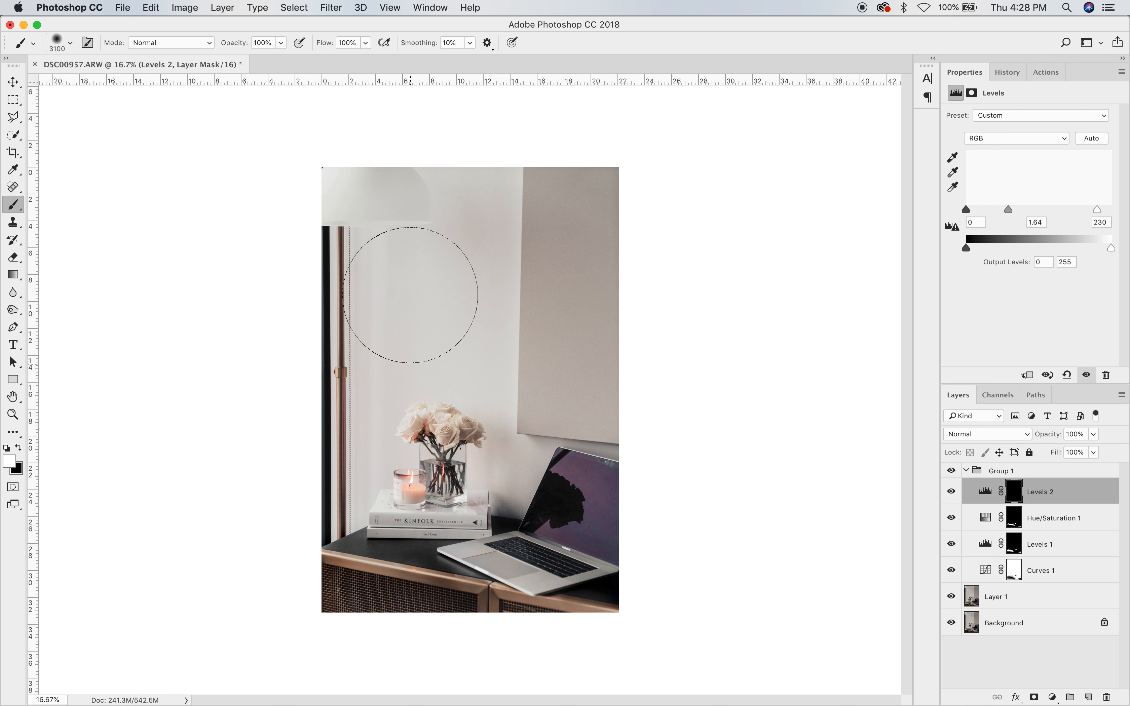
mouse_move(479, 151)
mouse_down()
mouse_move(498, 261)
mouse_move(497, 358)
mouse_move(548, 397)
mouse_move(573, 169)
mouse_move(596, 419)
mouse_move(553, 362)
mouse_move(470, 180)
mouse_move(439, 181)
mouse_move(471, 175)
mouse_move(442, 160)
mouse_up()
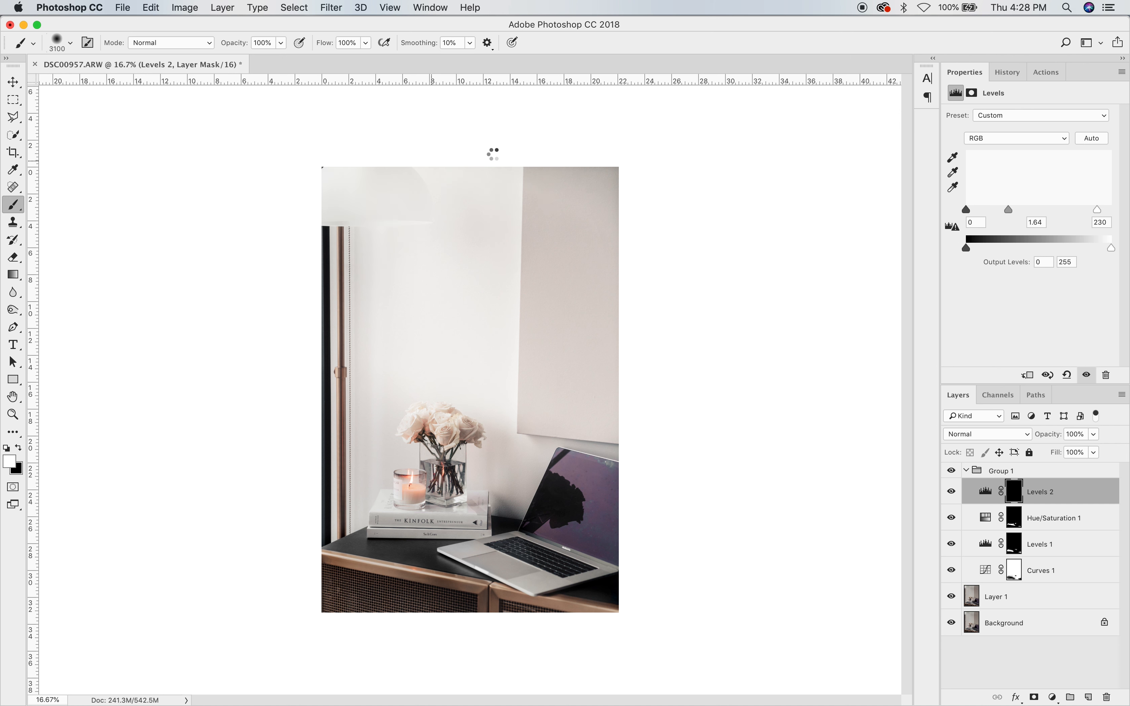
Paint white on the Levels 2 mask over the roses and the lower wall beside the candle with a 1400 px brush.
key(bracketleft)
key(bracketleft)
key(bracketleft)
key(bracketleft)
key(bracketleft)
key(bracketleft)
key(bracketleft)
key(bracketleft)
key(bracketleft)
key(bracketleft)
key(bracketleft)
key(bracketleft)
key(bracketleft)
key(bracketleft)
key(bracketleft)
key(bracketleft)
key(bracketleft)
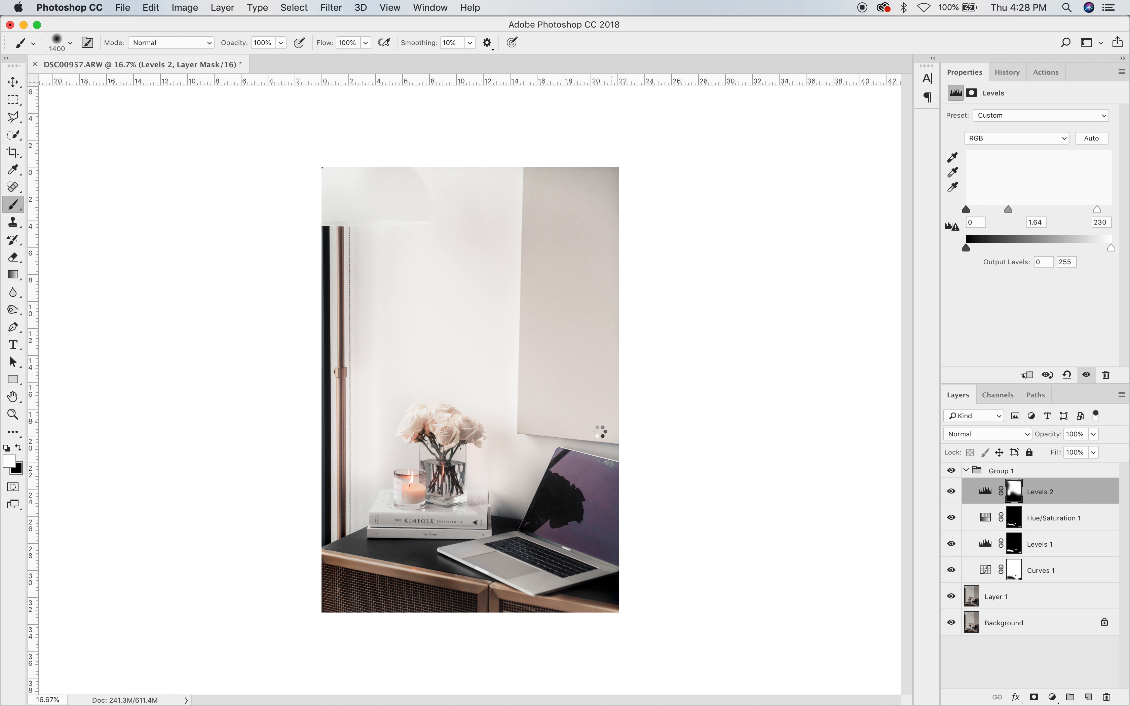
click(446, 428)
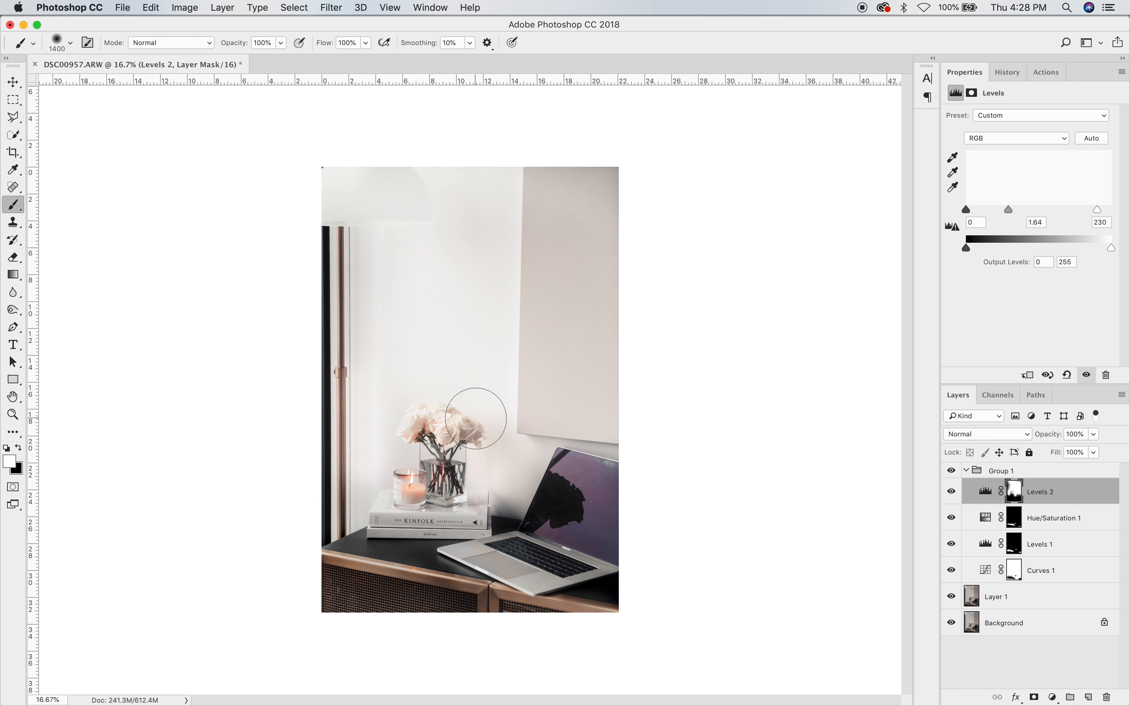
click(358, 505)
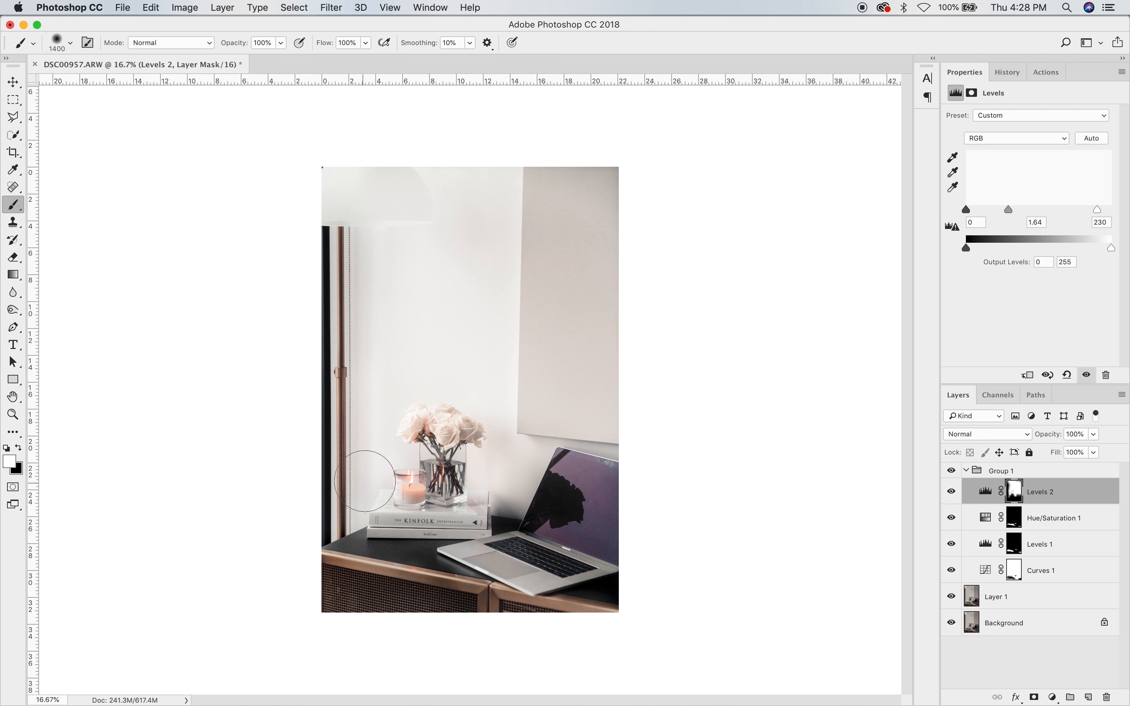
Paint black on the Levels 2 mask along the dark window frame and switch the brush back to white.
key(x)
drag(320, 479, 322, 189)
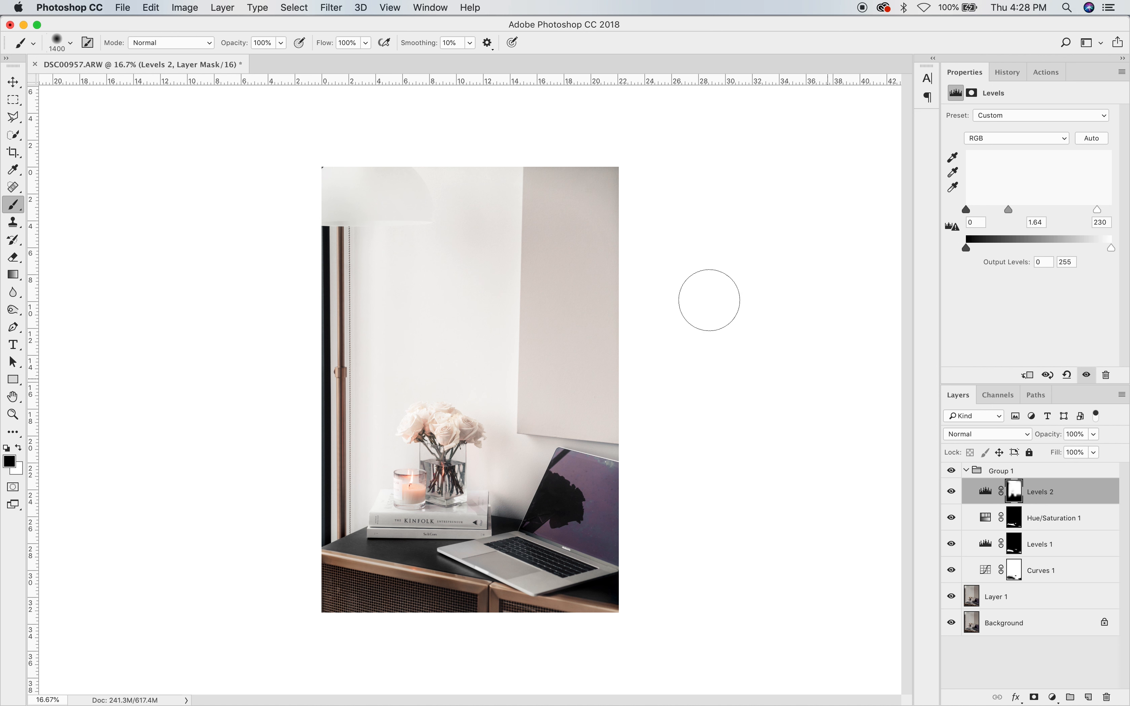
key(x)
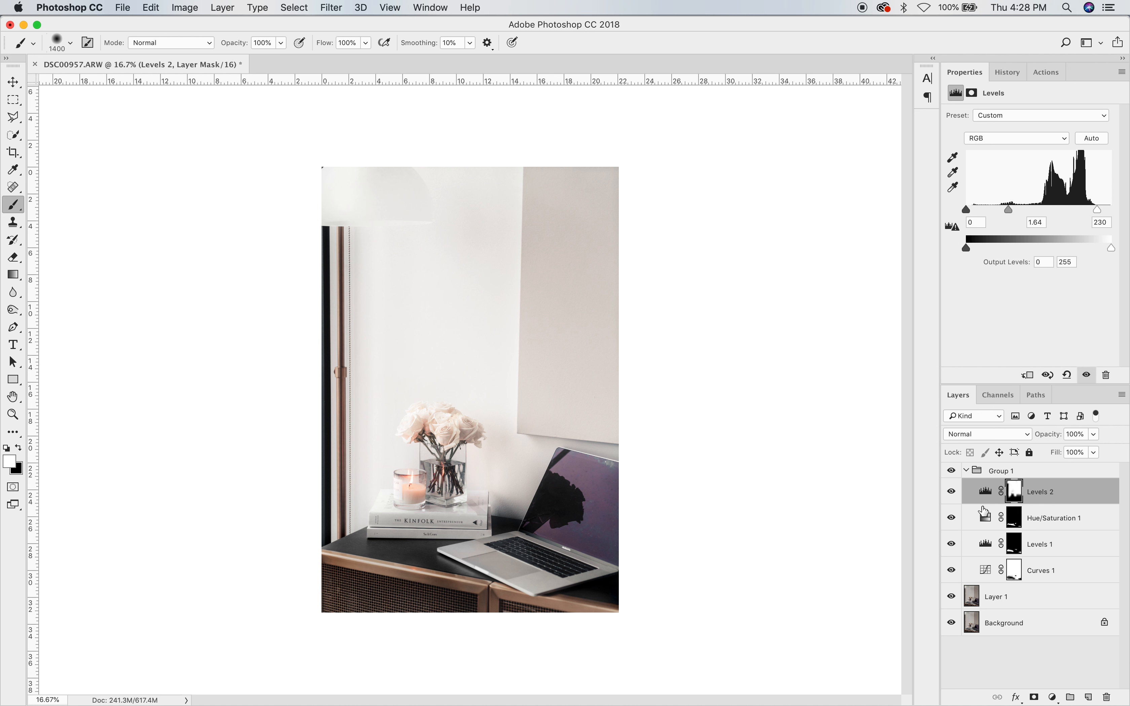
Toggle the Levels 2 layer to compare the effect and lower its opacity to 67%.
click(951, 493)
click(951, 493)
click(951, 493)
click(1093, 433)
drag(1087, 447, 1078, 452)
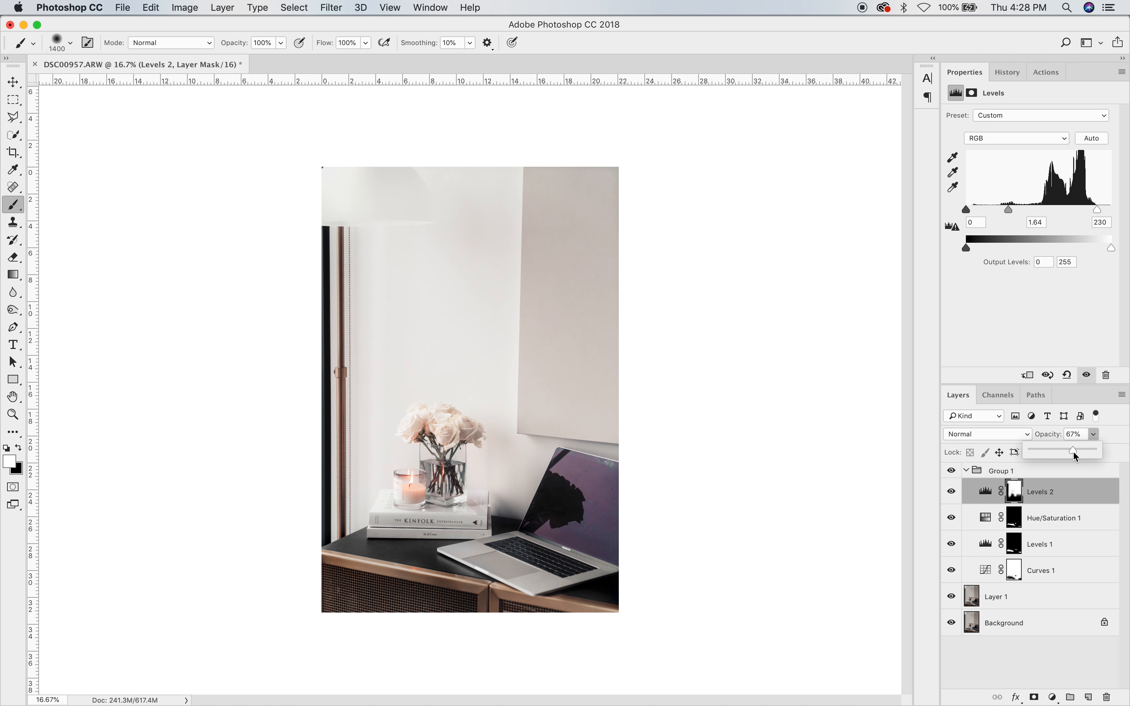
Toggle the visibility of the Levels 2 layer to compare the walls with and without the adjustment.
click(951, 492)
click(950, 491)
click(951, 492)
click(951, 493)
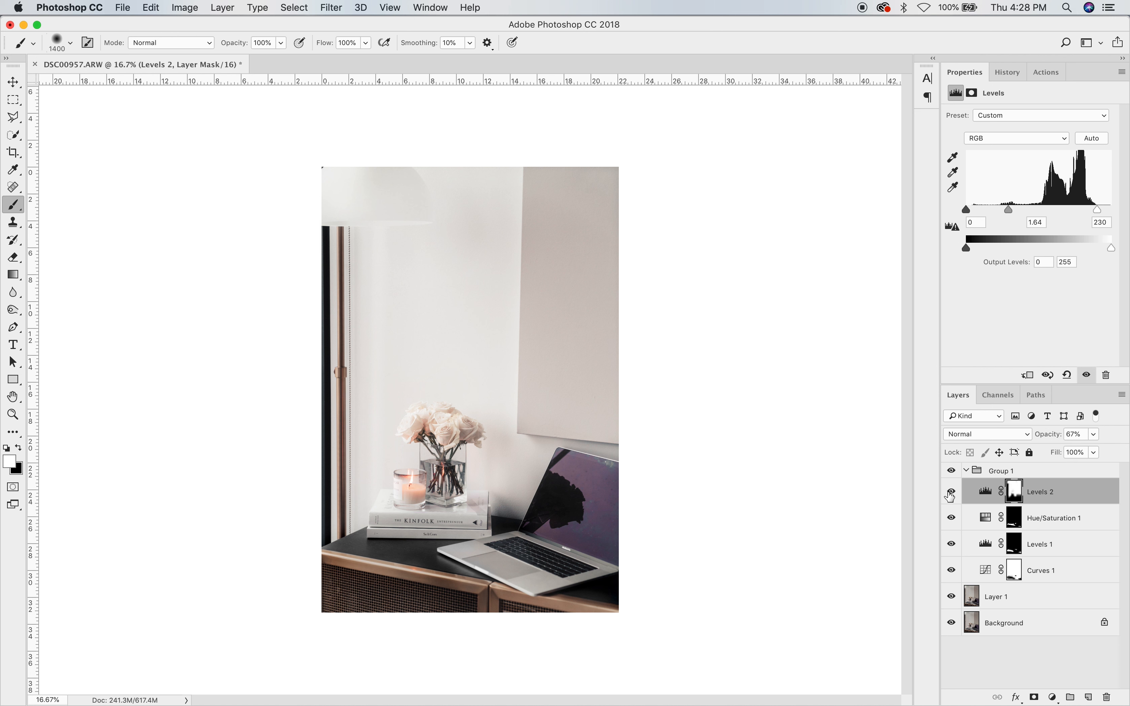
click(951, 492)
click(951, 492)
Sharpen Layer 1 with Unsharp Mask at amount 103%, radius 2.1 pixels and threshold 0.
click(1003, 596)
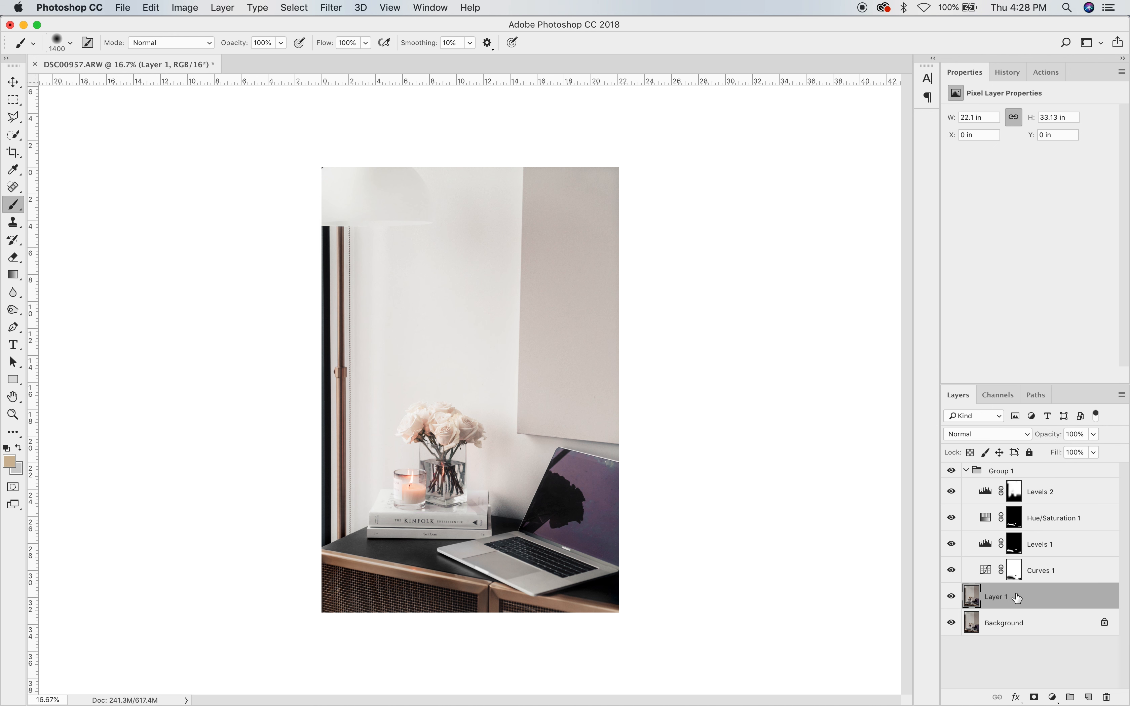
key(shift+super+a)
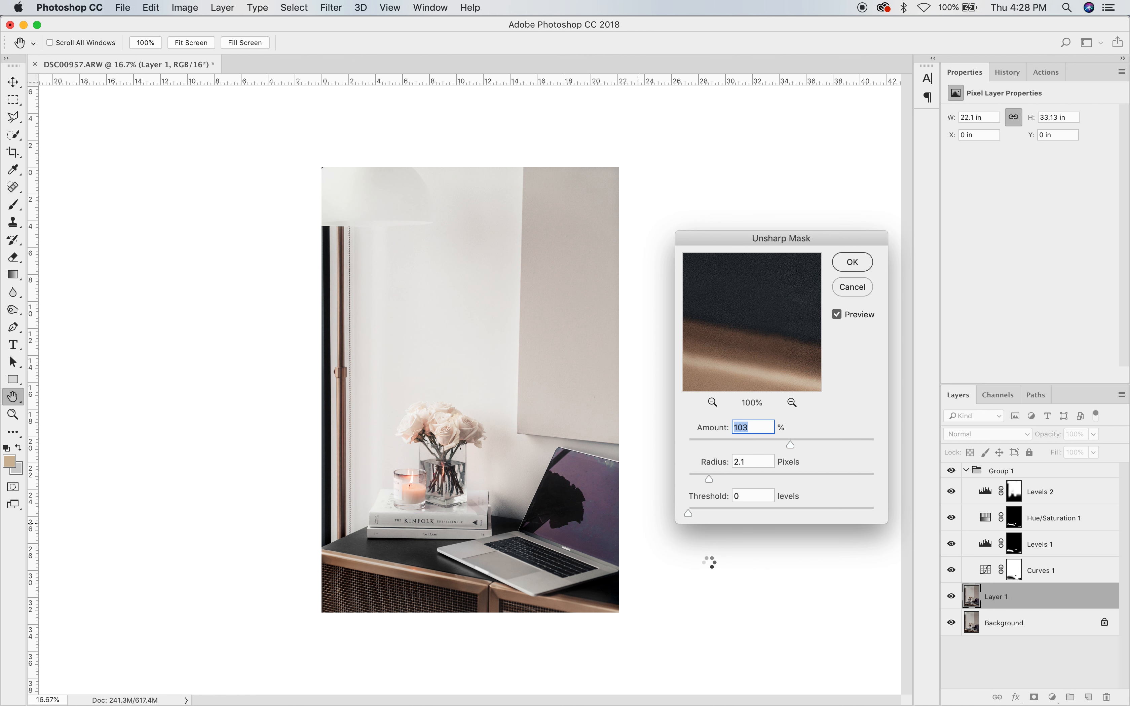
key(Return)
Paint white on the Hue/Saturation 1 mask over the laptop screen with a smaller brush to remove its purple cast.
key(b)
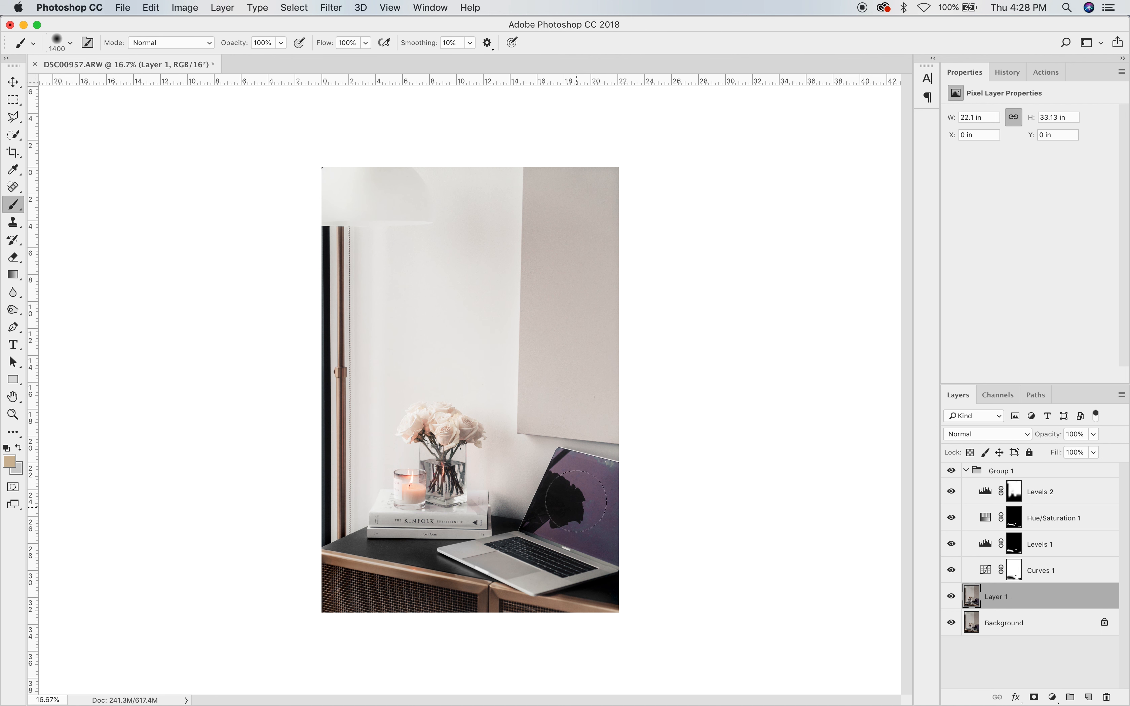
click(1039, 521)
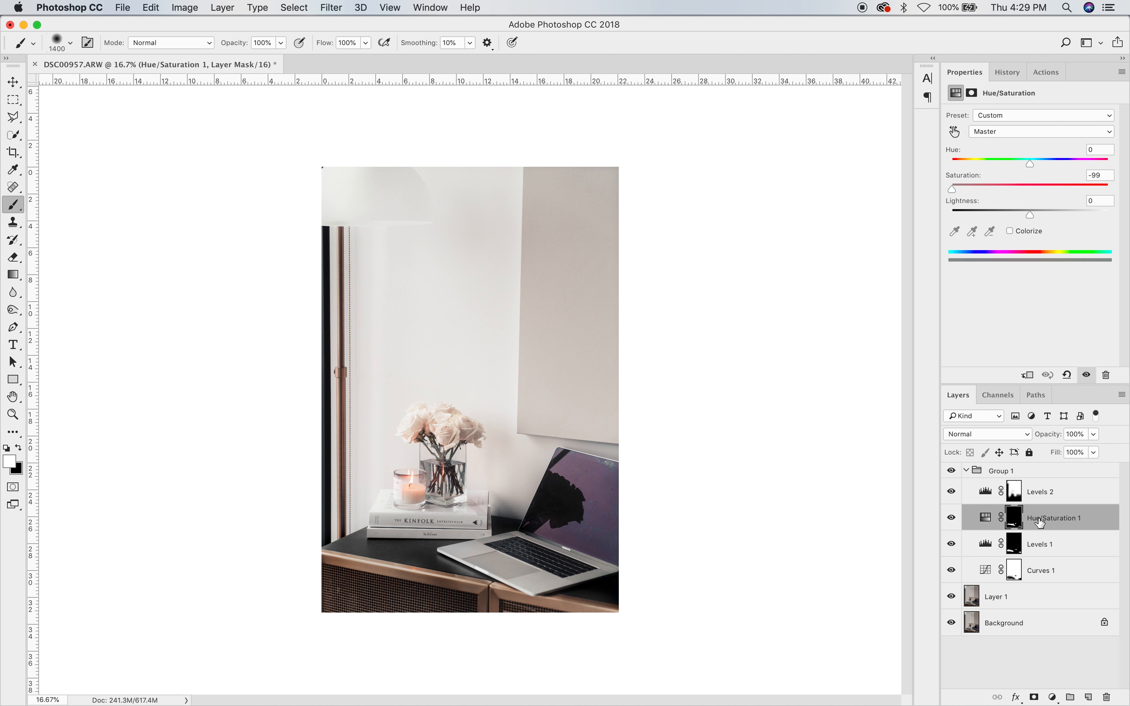
click(1017, 522)
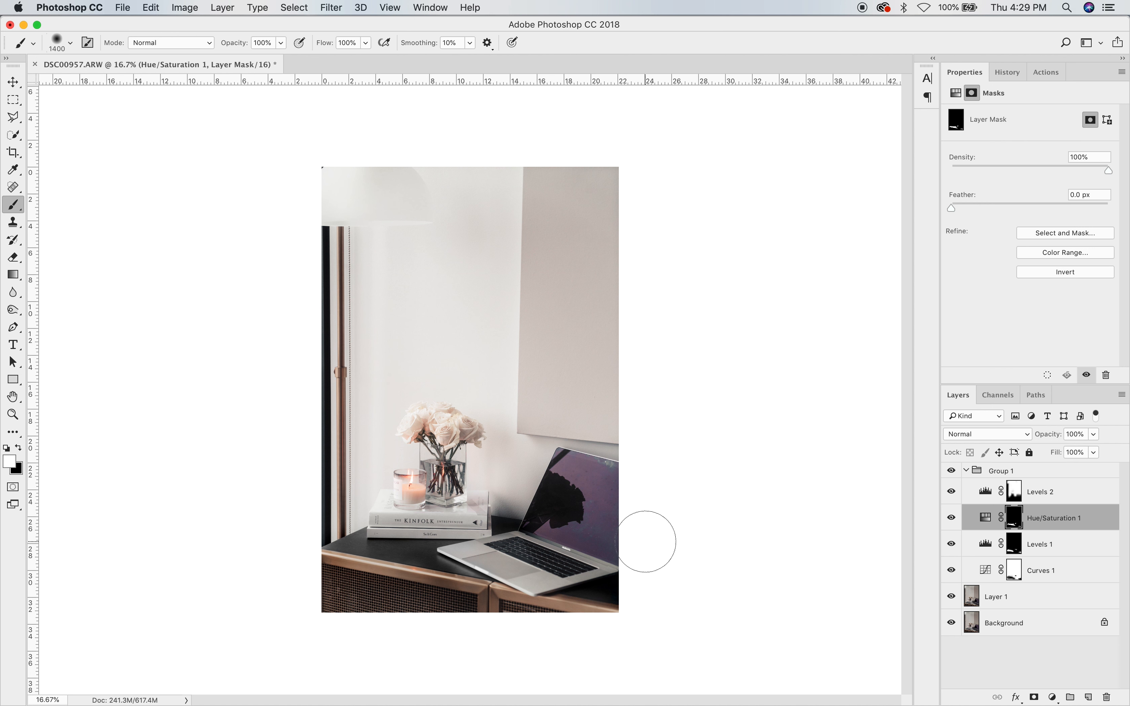
key(bracketleft)
key(bracketleft)
key(bracketleft)
key(bracketleft)
key(bracketleft)
key(bracketleft)
key(bracketleft)
key(bracketleft)
key(bracketleft)
drag(562, 468, 563, 464)
Heal the dust spots and marks across the laptop screen on Layer 1 with an 80 px Spot Healing Brush.
click(1011, 581)
click(1008, 597)
key(z)
click(626, 514)
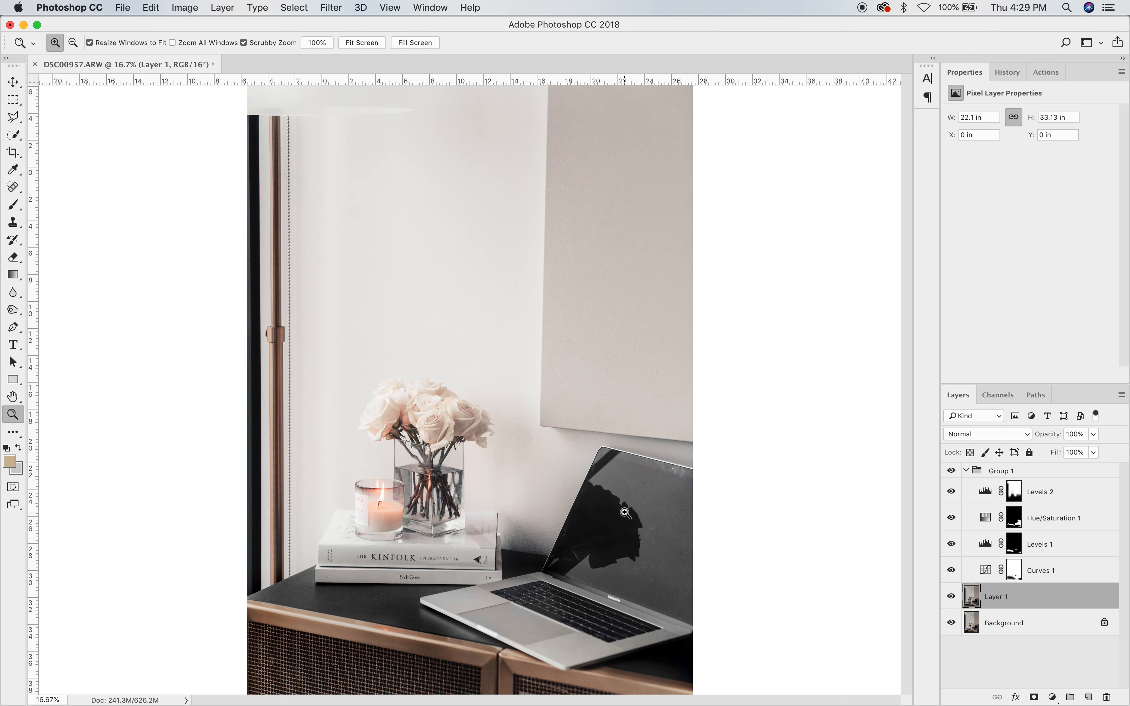
click(626, 513)
key(j)
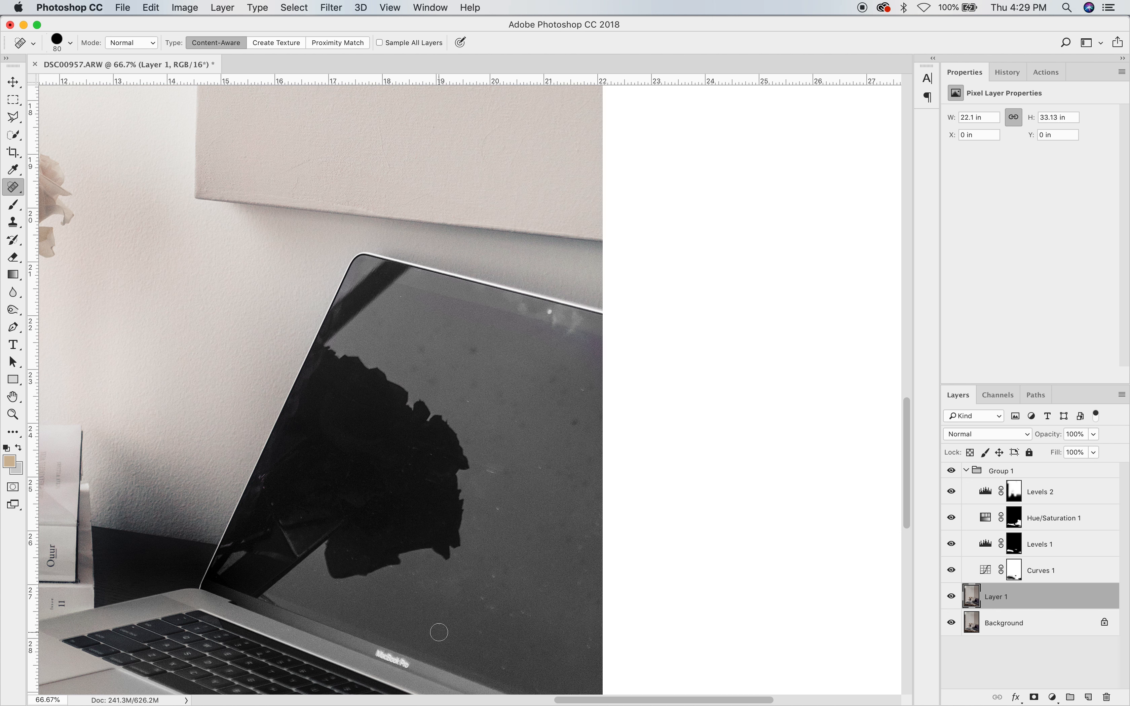
drag(481, 598, 495, 605)
click(488, 469)
click(499, 508)
click(473, 397)
click(475, 341)
click(406, 470)
click(430, 485)
click(381, 509)
click(355, 547)
click(282, 501)
click(285, 517)
click(582, 392)
click(562, 387)
Clone and heal over the light smudges near the laptop screen's upper edge, using a 200 px Clone Stamp at 24% opacity.
key(s)
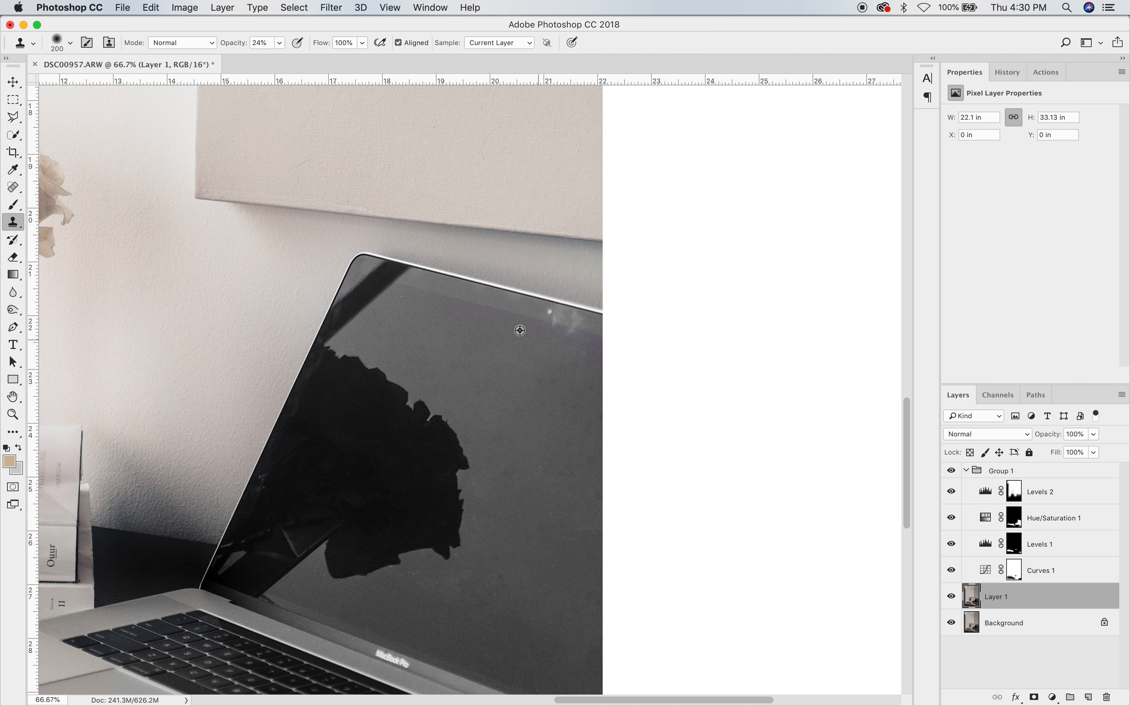
drag(579, 333, 563, 326)
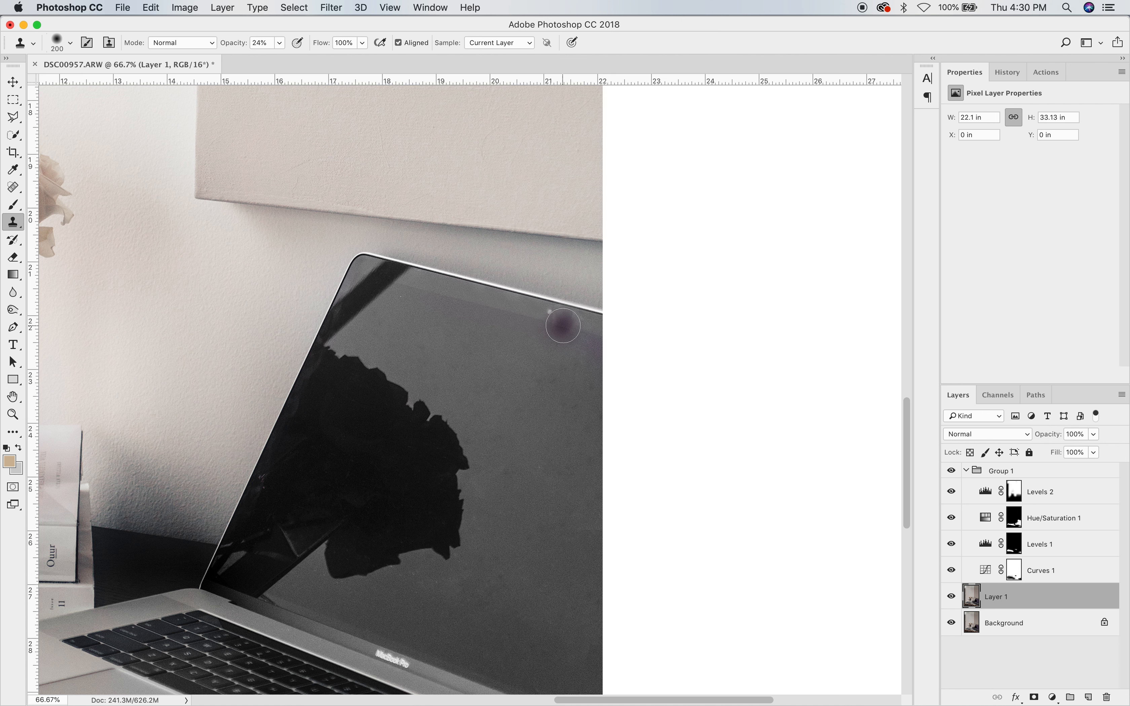
key(super+z)
alt+click(454, 300)
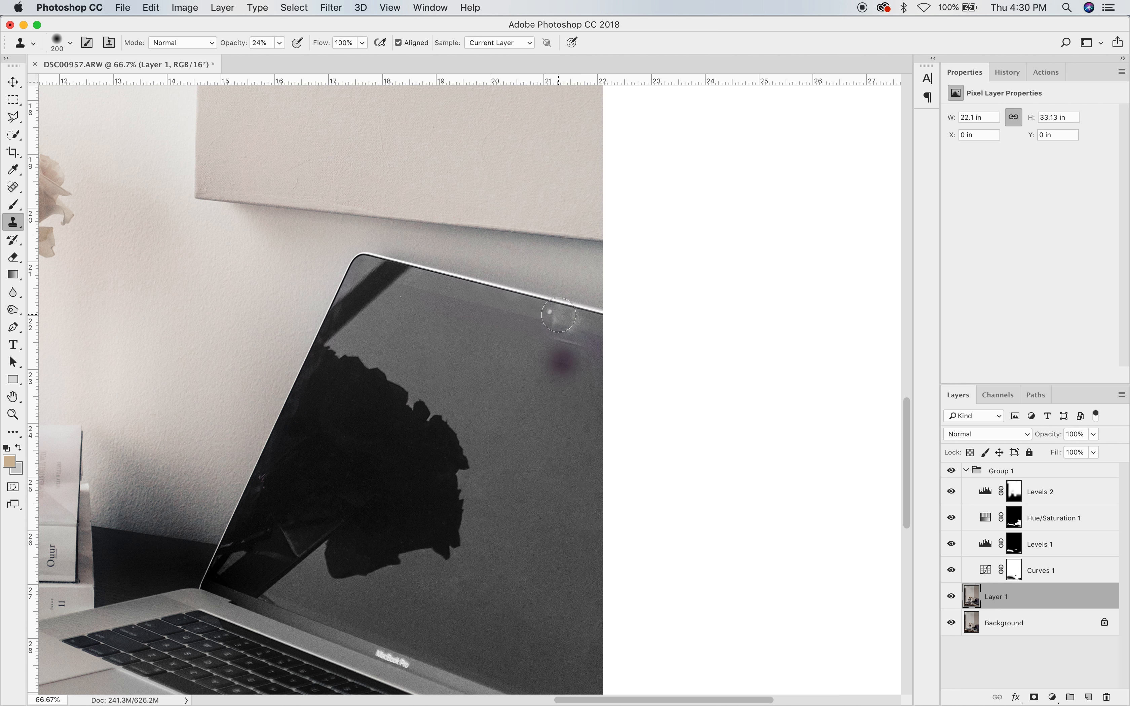
alt+click(422, 290)
drag(582, 323, 564, 326)
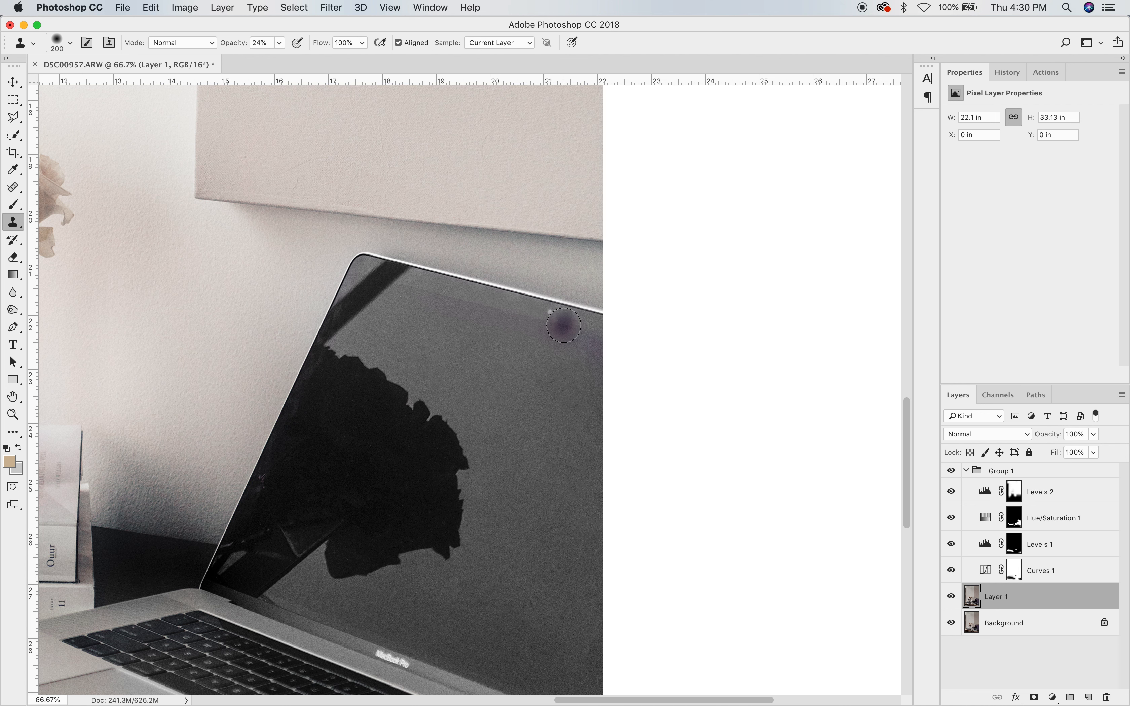
key(super+z)
drag(573, 326, 557, 339)
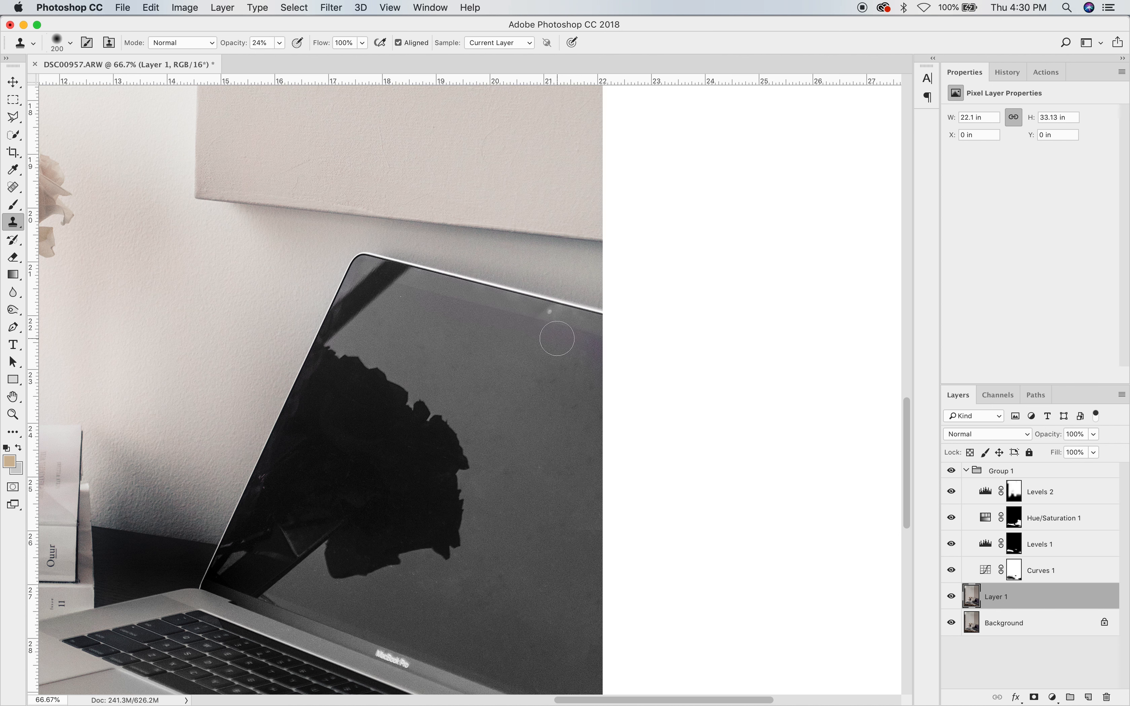
alt+click(445, 295)
click(576, 330)
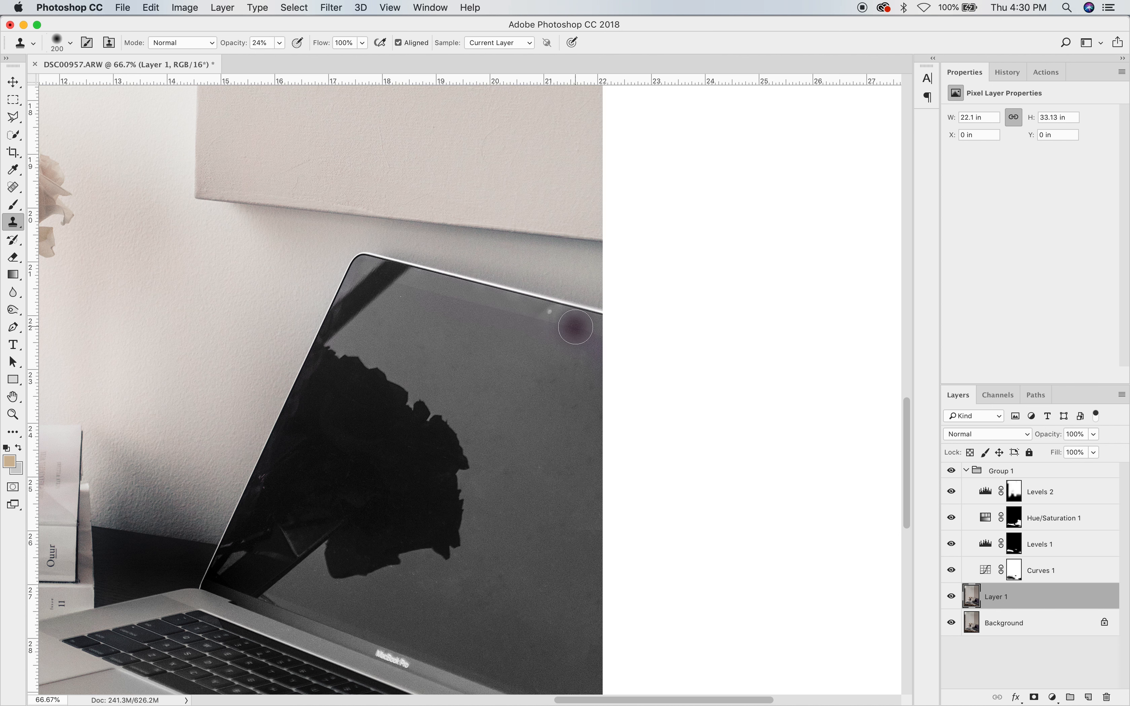
key(super+z)
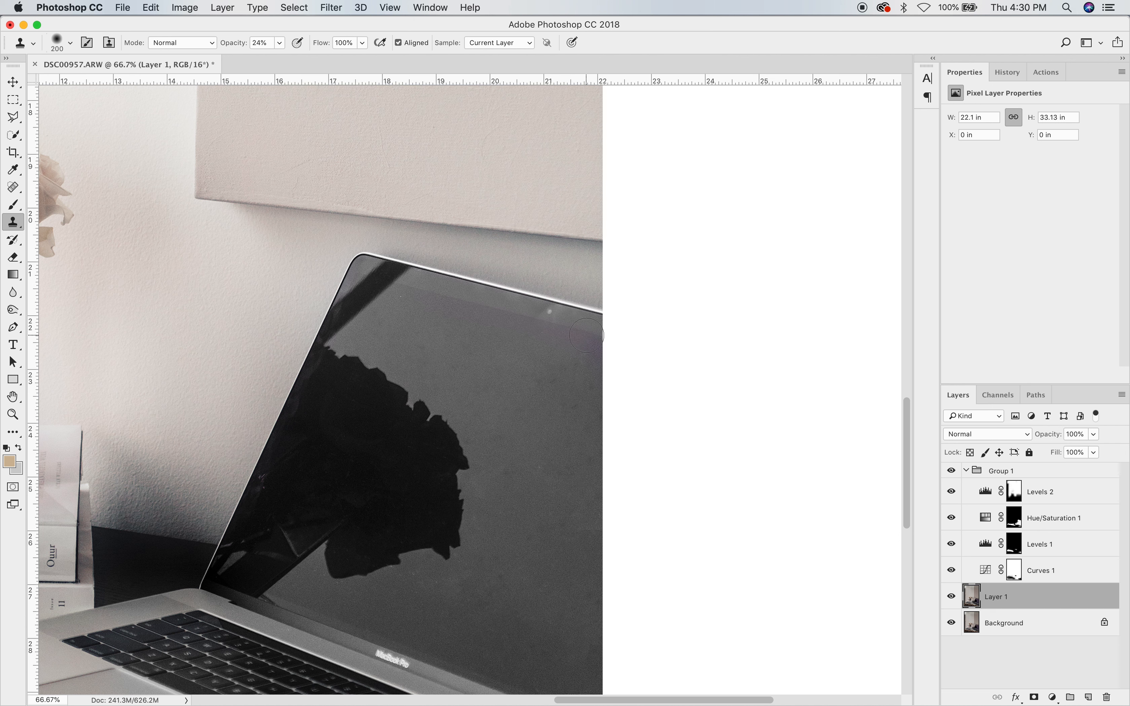
key(j)
click(537, 328)
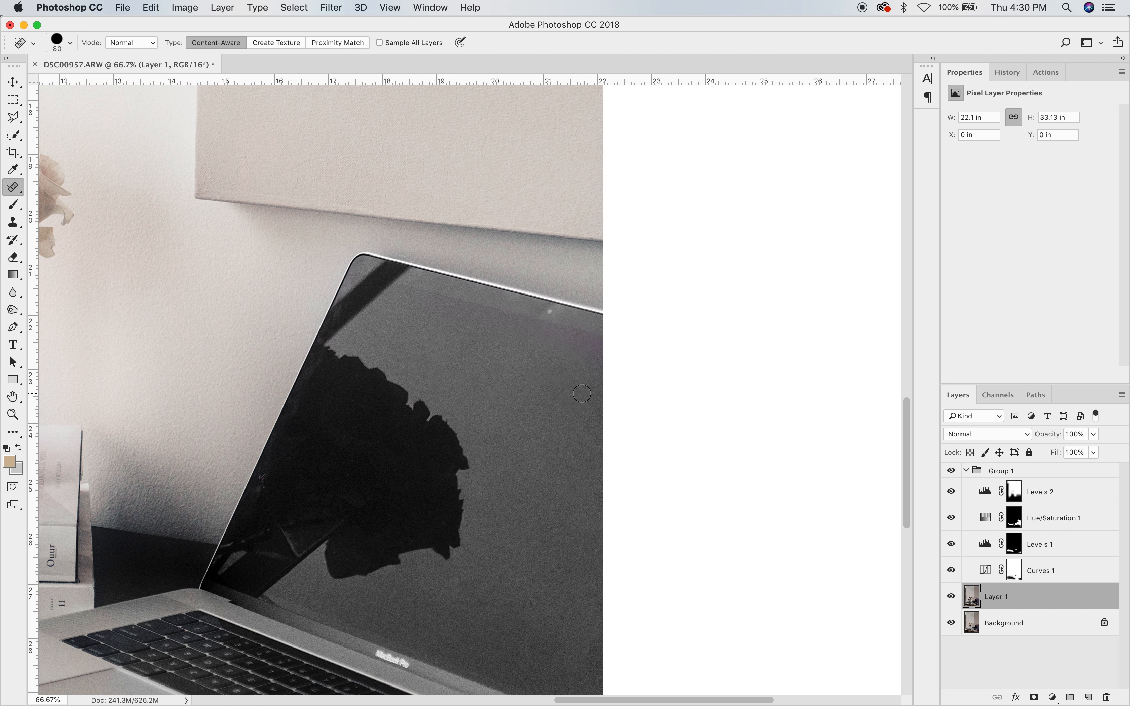
Show the Hue/Saturation 1 mask overlay and paint white over the missed strip along the screen's upper edge with a 125 px brush.
click(1042, 521)
key(backslash)
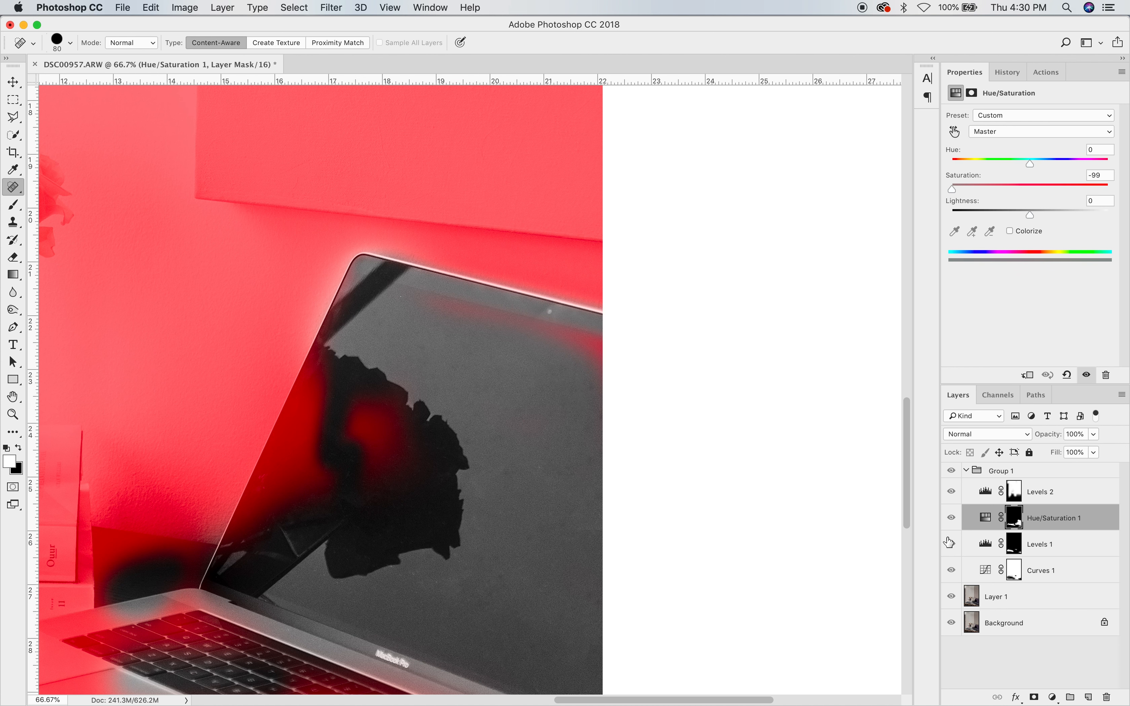
key(b)
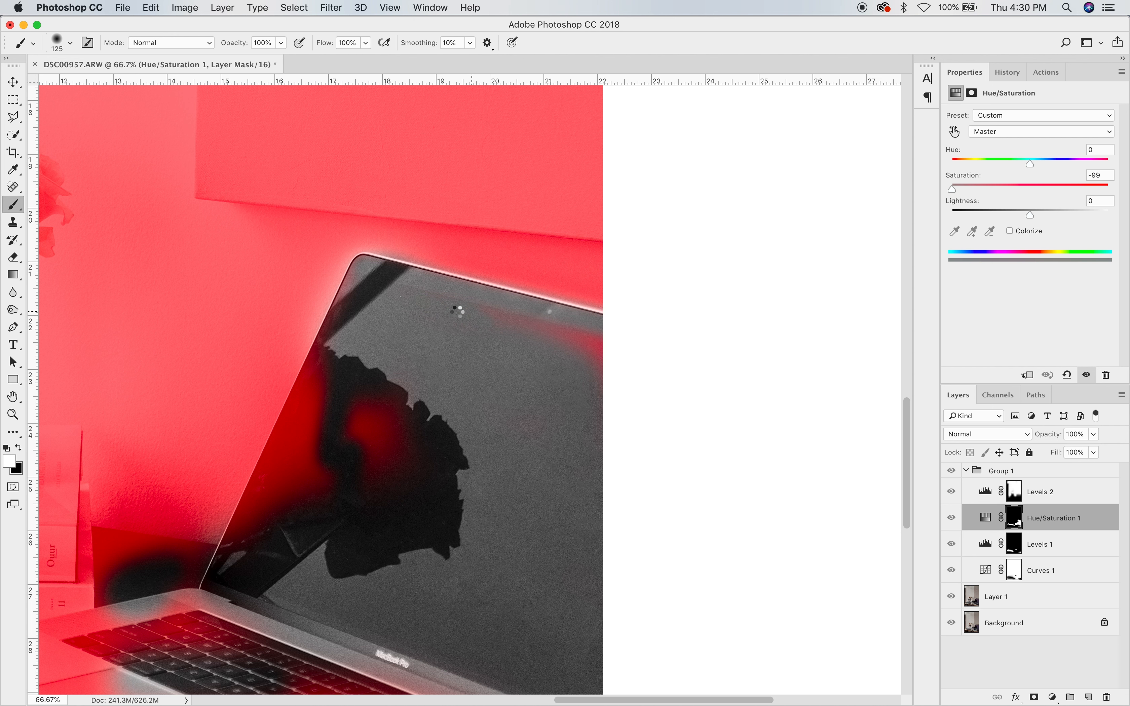
mouse_move(511, 331)
mouse_down()
mouse_move(527, 322)
mouse_move(600, 347)
mouse_up()
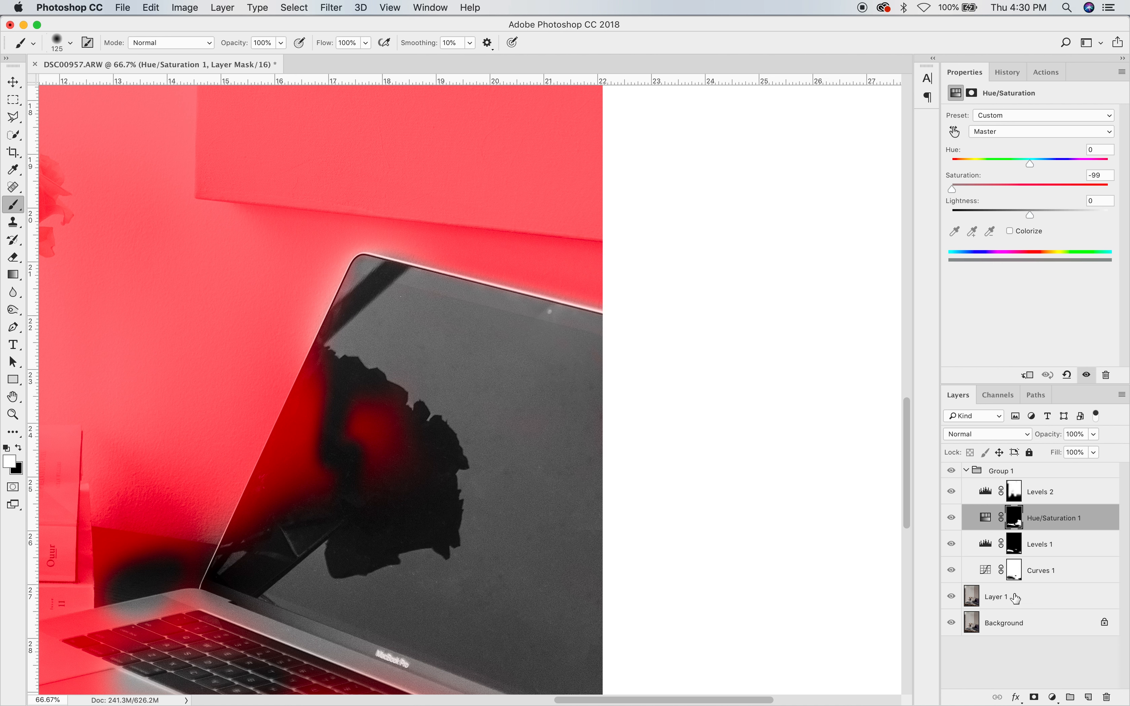
Toggle Group 1 to compare the laptop screen with and without the adjustments, and hide the mask overlay.
click(952, 471)
click(951, 470)
click(1043, 603)
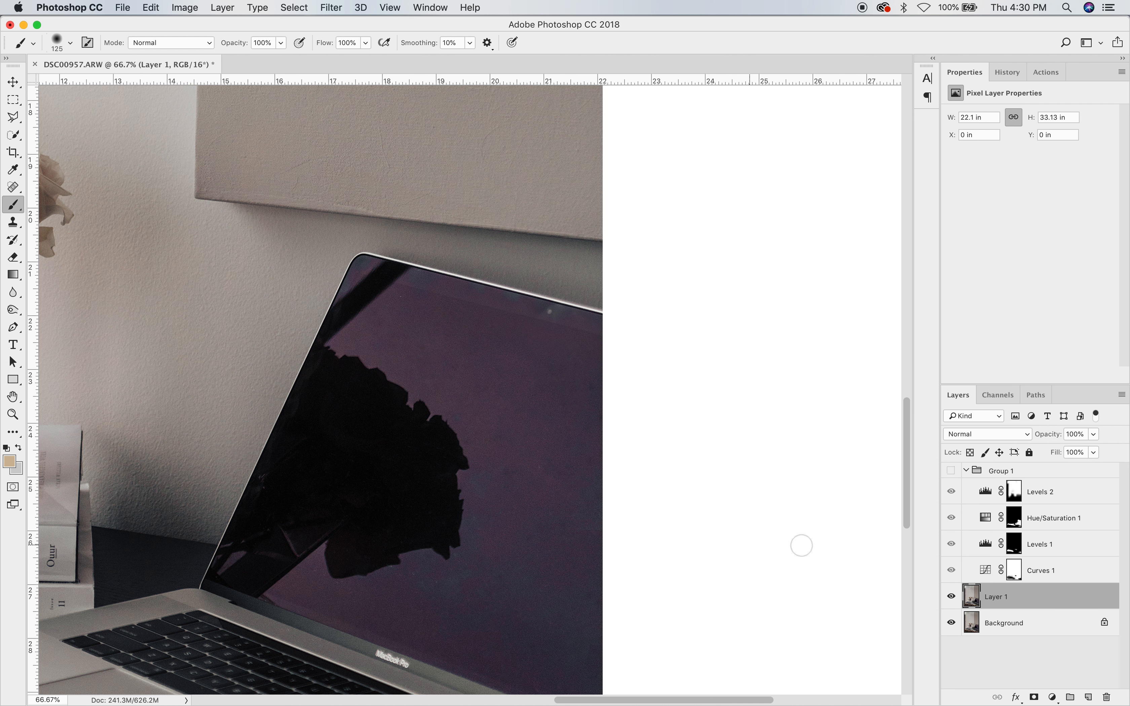
click(1038, 524)
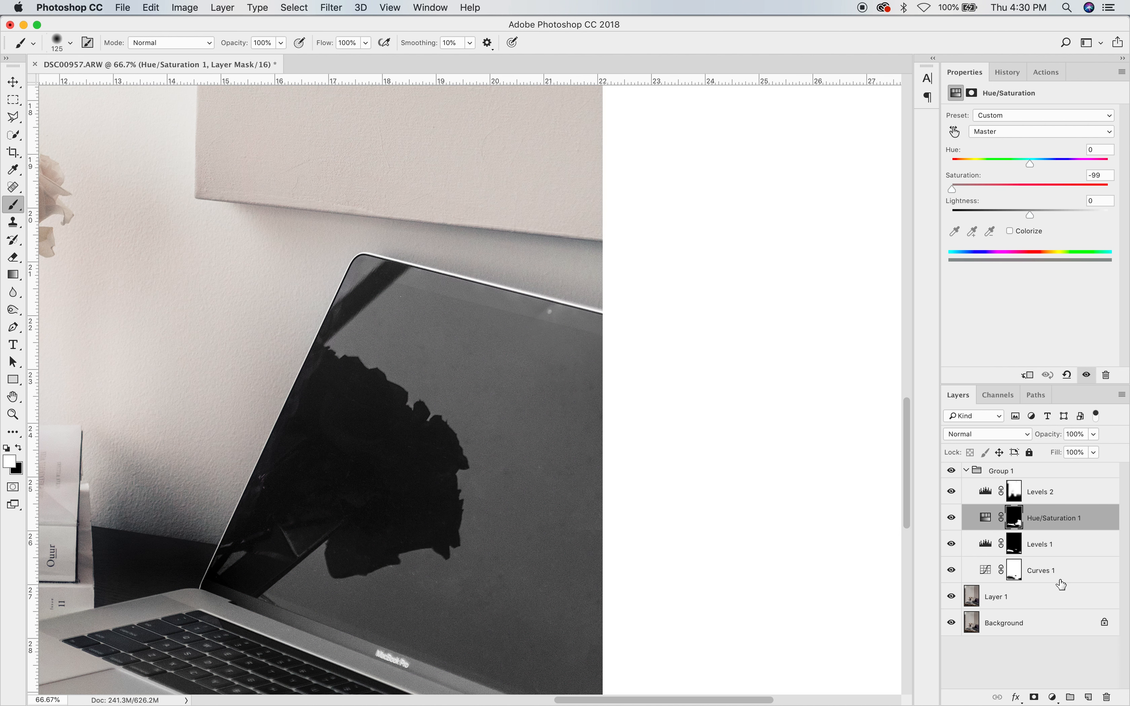
Heal the remaining specks on the laptop screen and its dark rose reflection on Layer 1 with a 70 px Spot Healing Brush.
click(1067, 600)
key(j)
click(588, 388)
click(588, 456)
click(505, 477)
drag(478, 597, 477, 551)
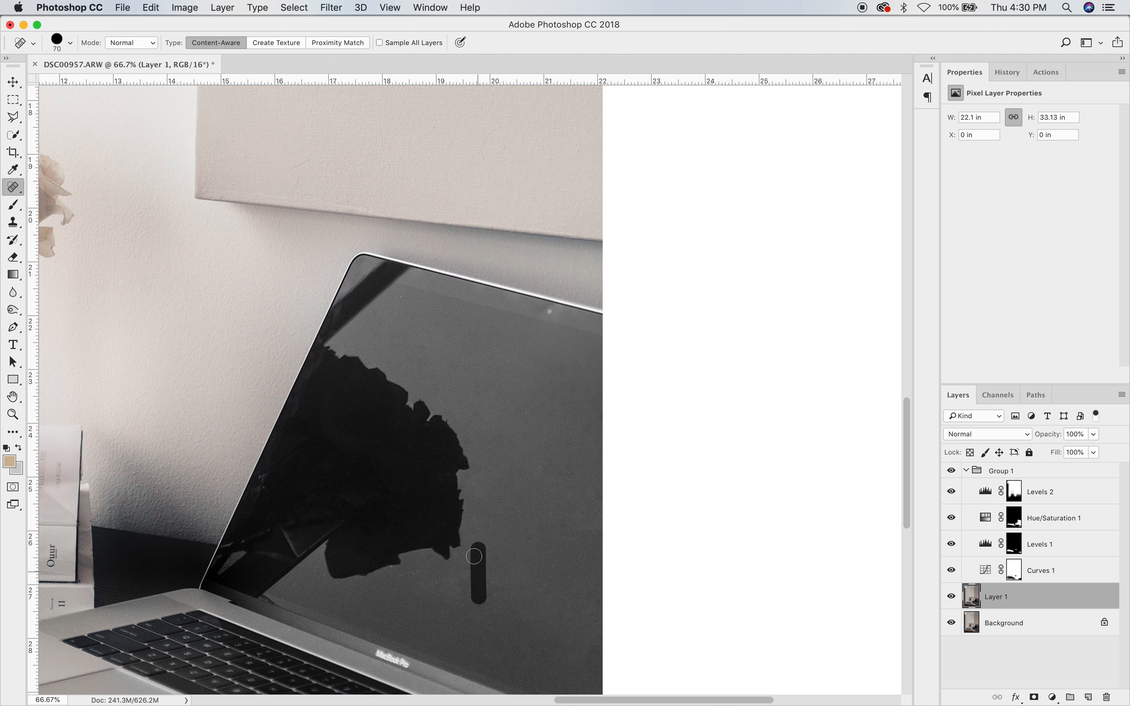
click(554, 535)
click(524, 548)
click(577, 513)
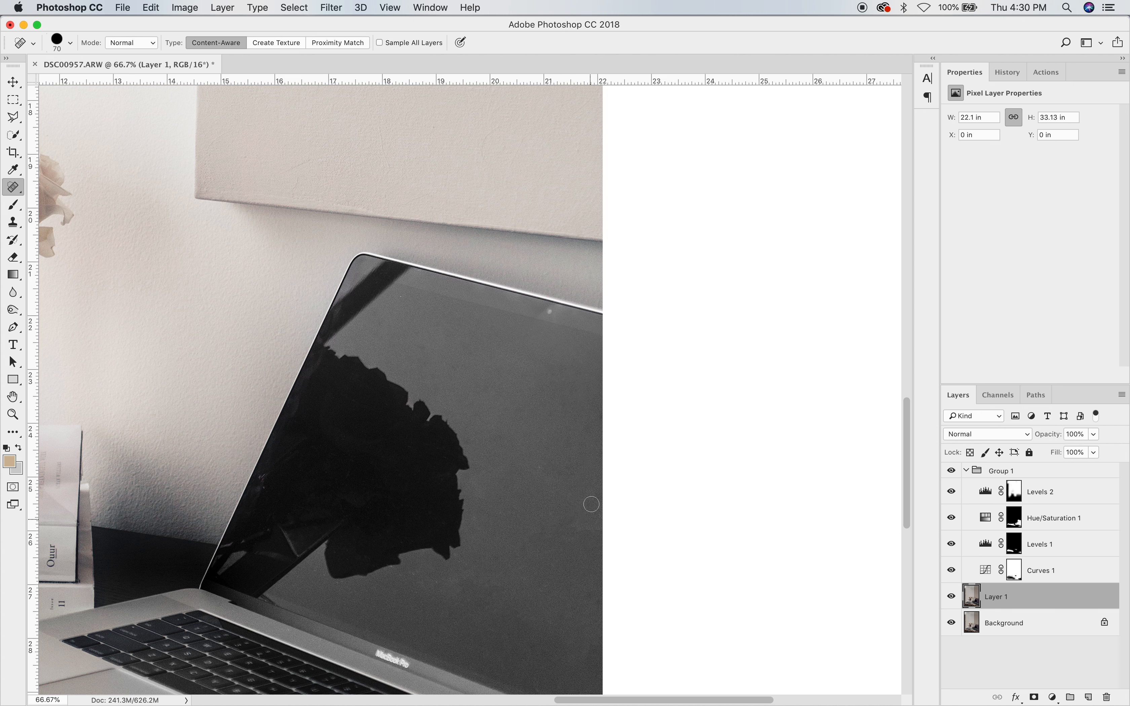
click(496, 636)
click(532, 648)
click(588, 590)
drag(416, 575, 458, 585)
click(258, 494)
drag(266, 481, 271, 472)
mouse_move(316, 425)
mouse_down()
mouse_move(283, 460)
mouse_move(309, 387)
mouse_up()
click(300, 400)
click(315, 374)
key(z)
alt+click(485, 450)
alt+click(485, 450)
alt+click(485, 450)
alt+click(583, 515)
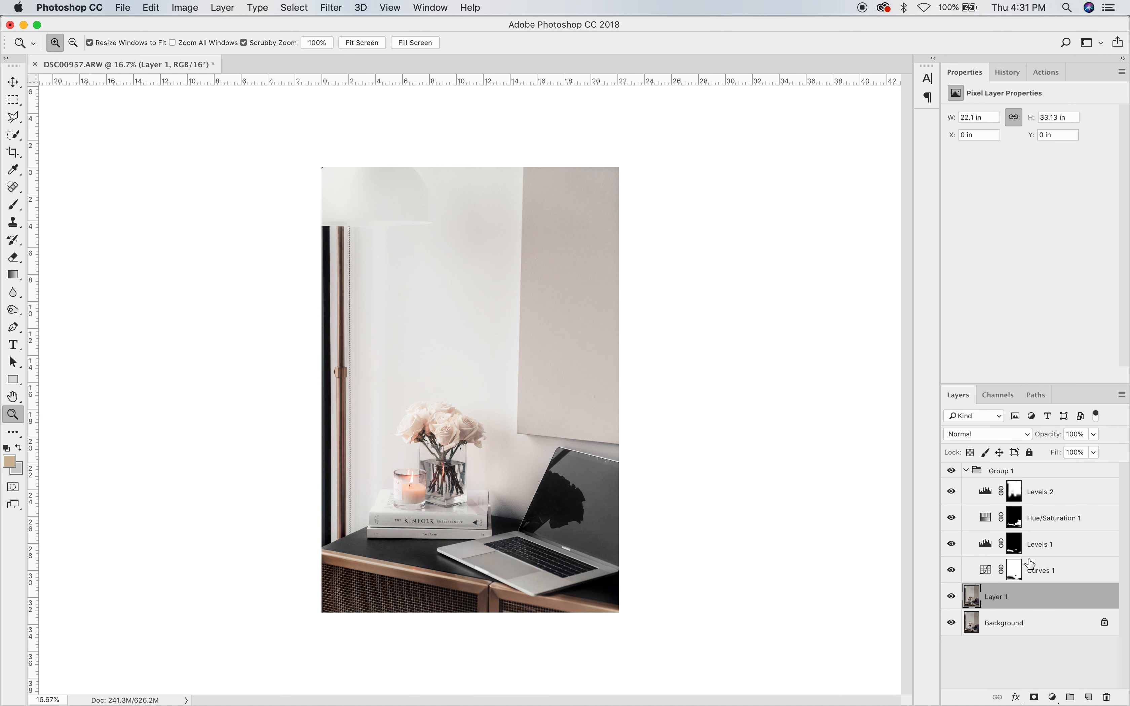
Try to clone the woven panel texture near the cabinet's left end on Layer 1.
click(1077, 477)
click(1070, 496)
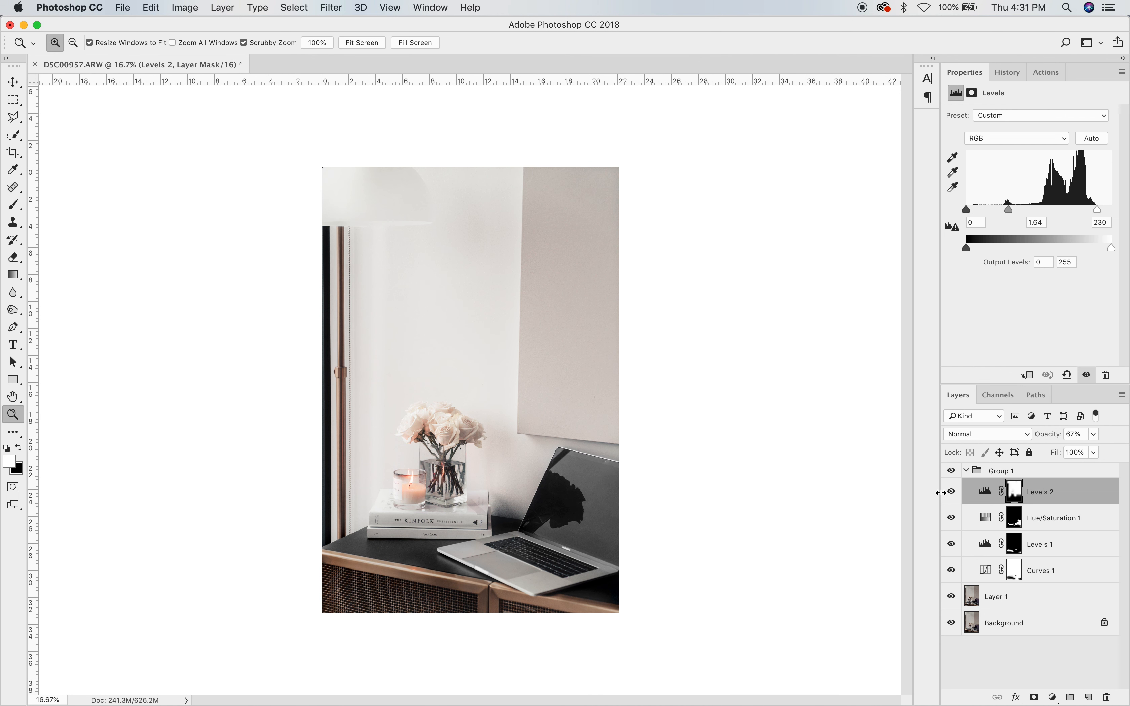
click(1022, 594)
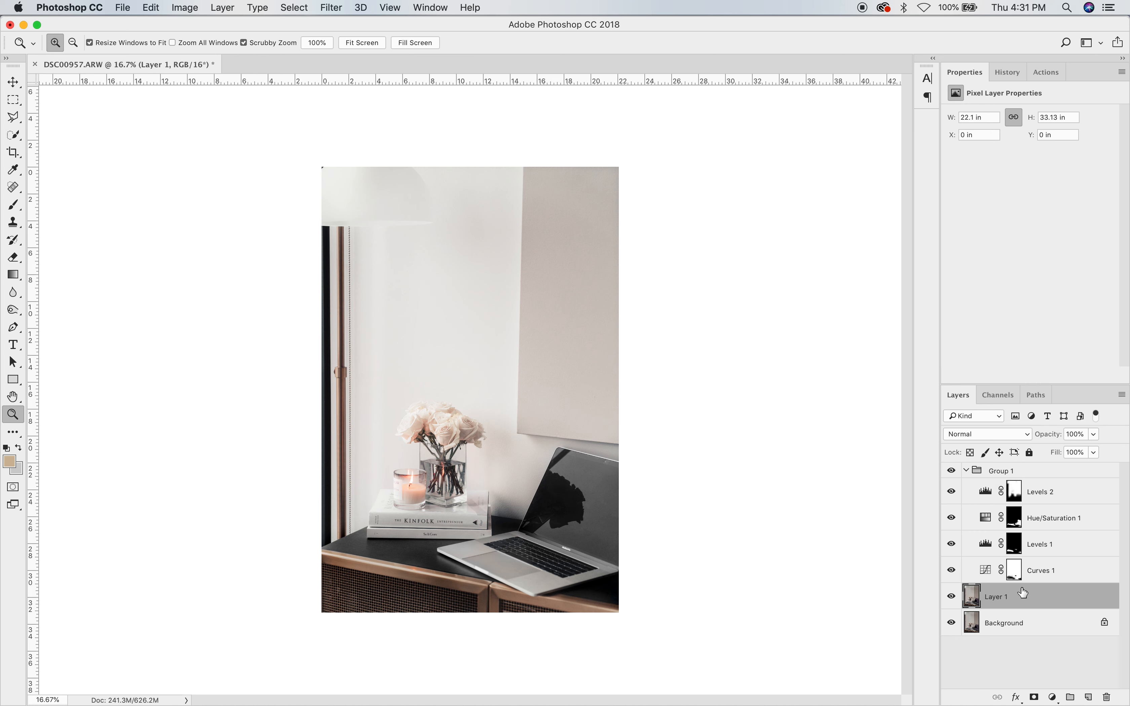
click(324, 598)
click(324, 597)
click(325, 598)
click(324, 598)
key(s)
alt+click(466, 591)
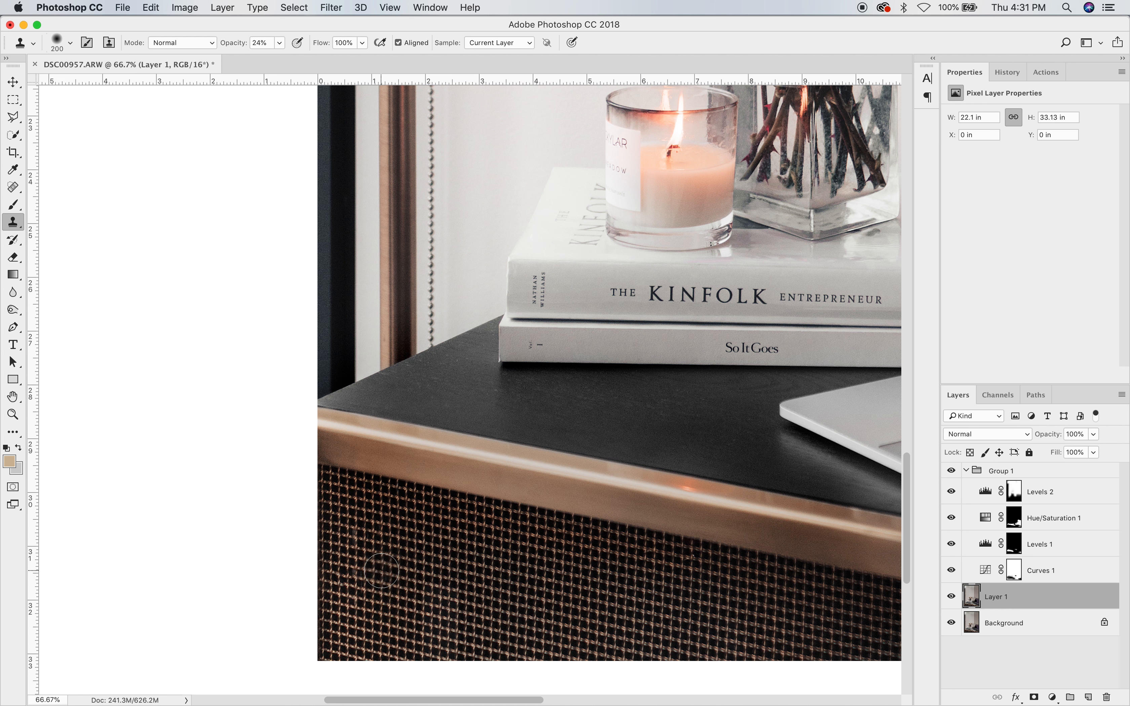
click(381, 571)
key(super+z)
Heal a blemish on the black desktop beside the books and a speck on the candle wax with the 70 px Spot Healing Brush.
key(j)
click(460, 358)
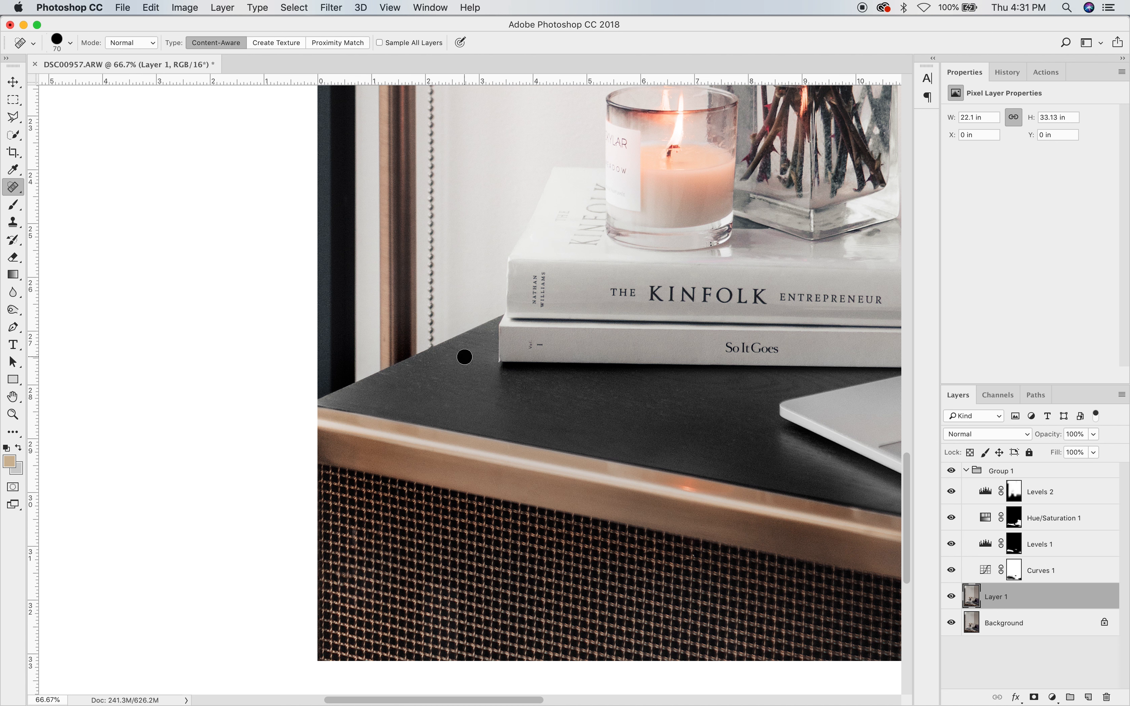
scroll(557, 405, right, 8)
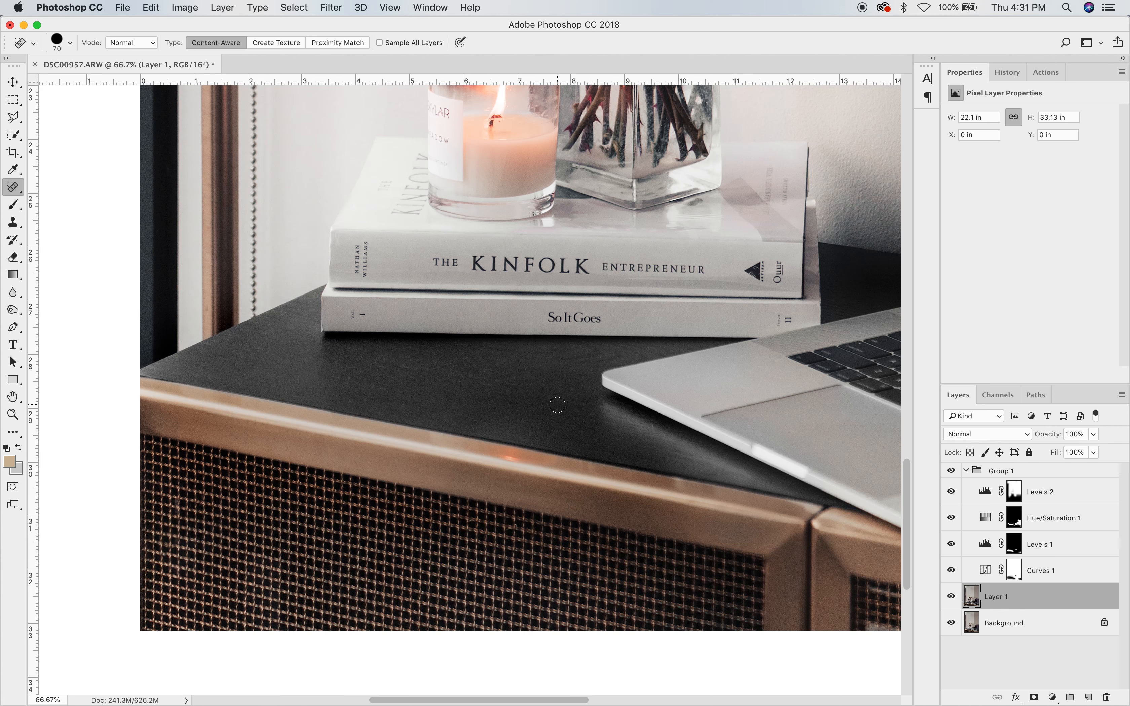
scroll(558, 405, up, 10)
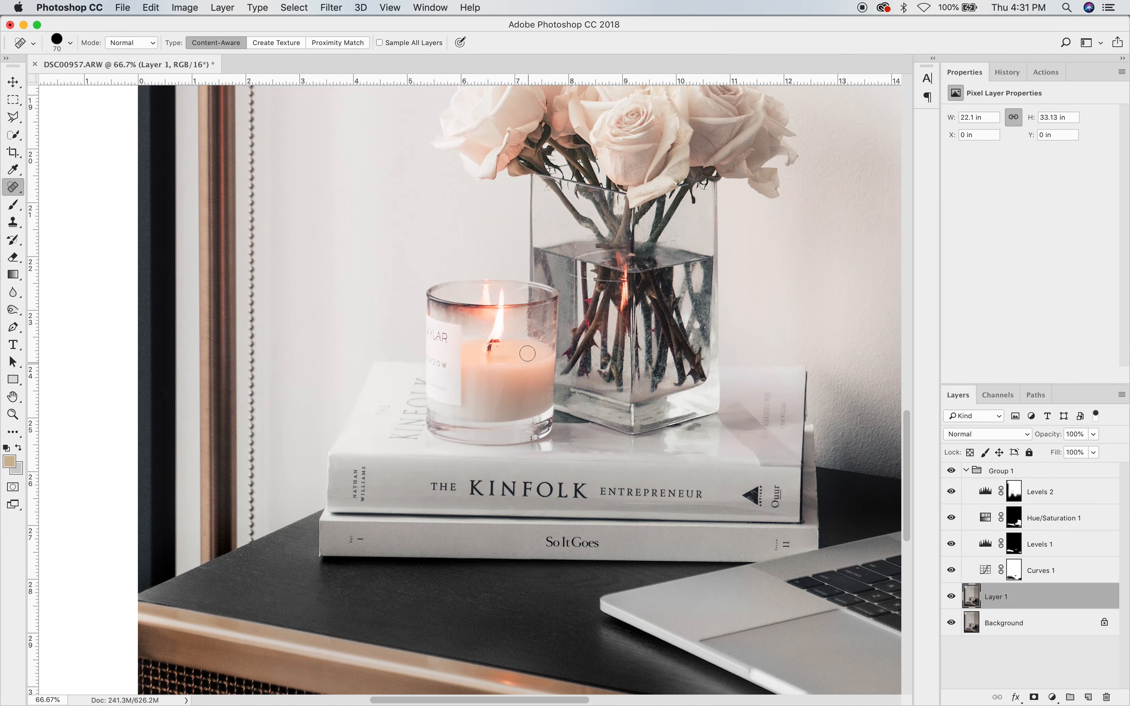
click(500, 350)
Heal the marks on the beige wall canvas and along its lower edge with the 70 px Spot Healing Brush.
scroll(656, 405, up, 4)
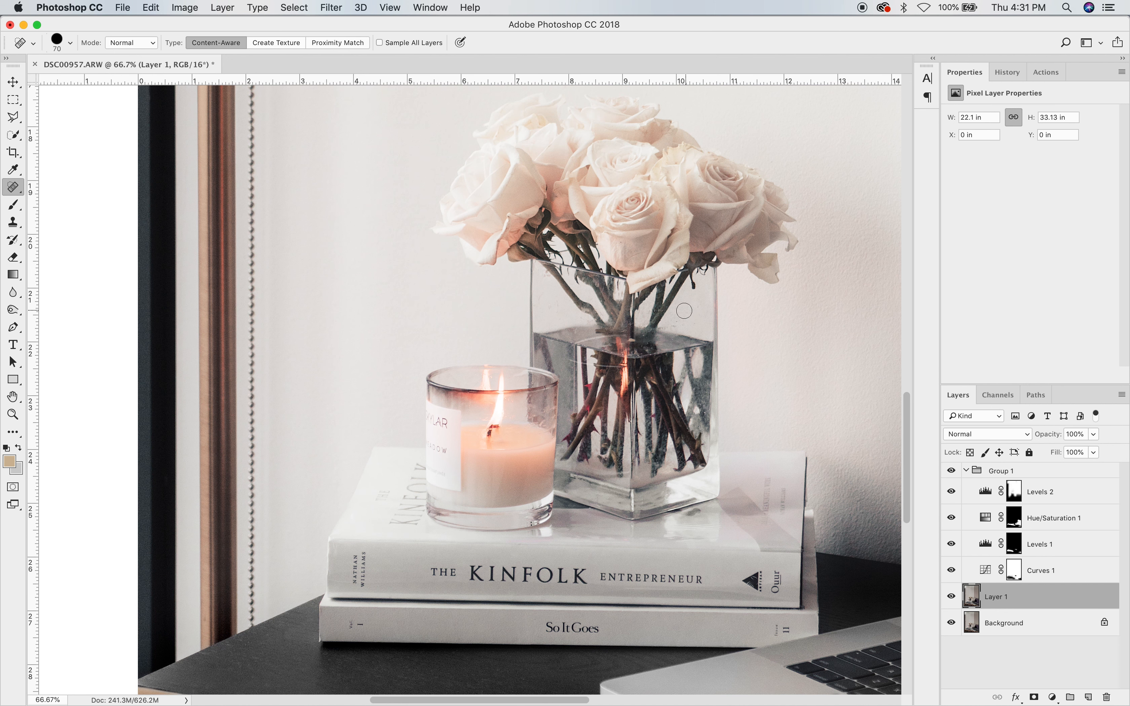
scroll(785, 335, up, 7)
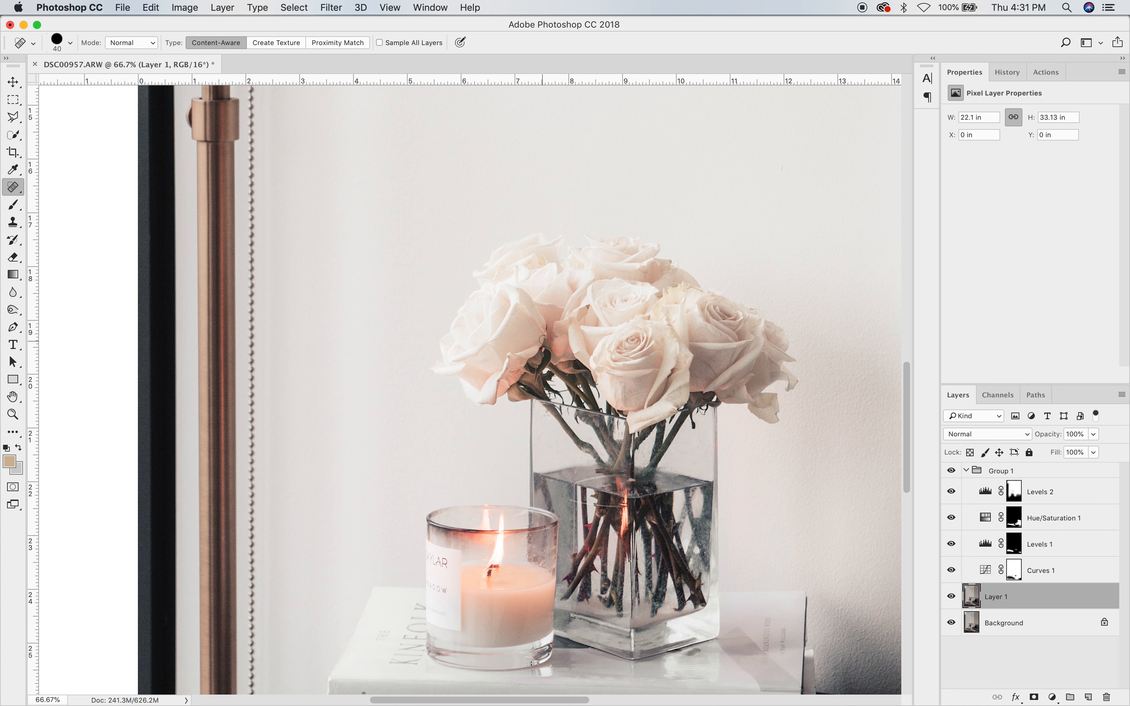
scroll(732, 405, up, 20)
scroll(732, 405, down, 20)
scroll(732, 406, right, 10)
scroll(732, 405, right, 5)
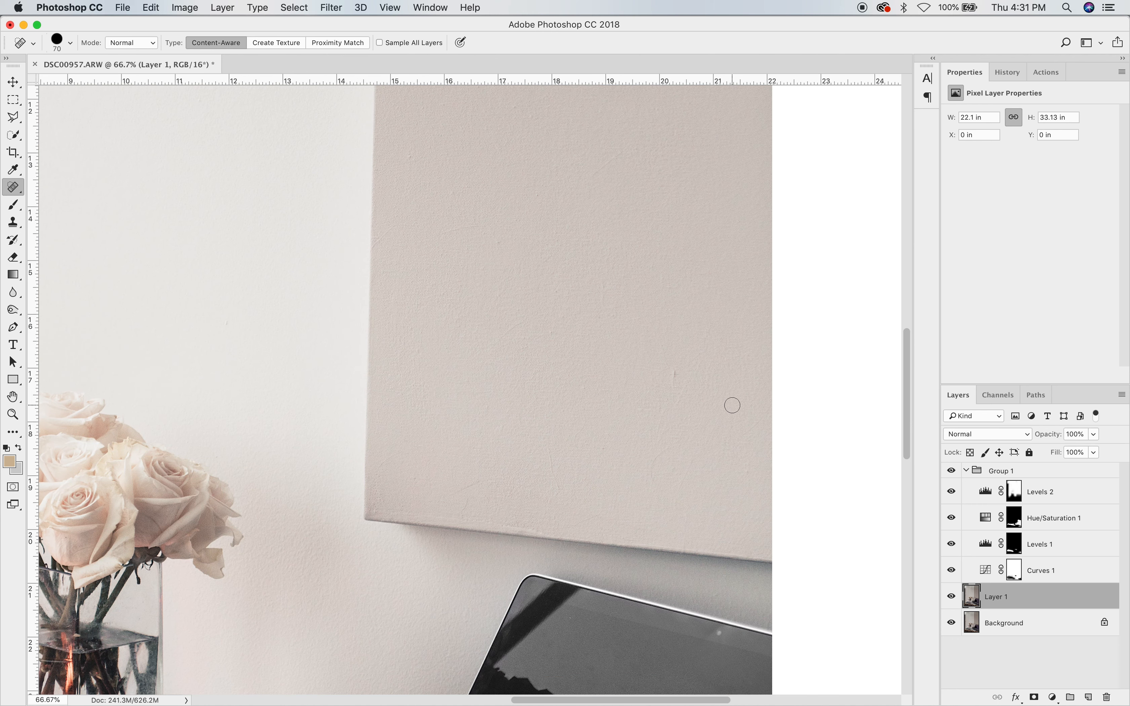
drag(676, 389, 674, 360)
drag(559, 484, 554, 445)
drag(459, 513, 459, 514)
drag(524, 528, 508, 526)
drag(679, 476, 689, 448)
Toggle Group 1 to compare the whole photo before and after the adjustments, and select the Levels 2 layer.
key(z)
scroll(690, 448, down, 3)
scroll(745, 530, down, 1)
click(950, 471)
click(949, 471)
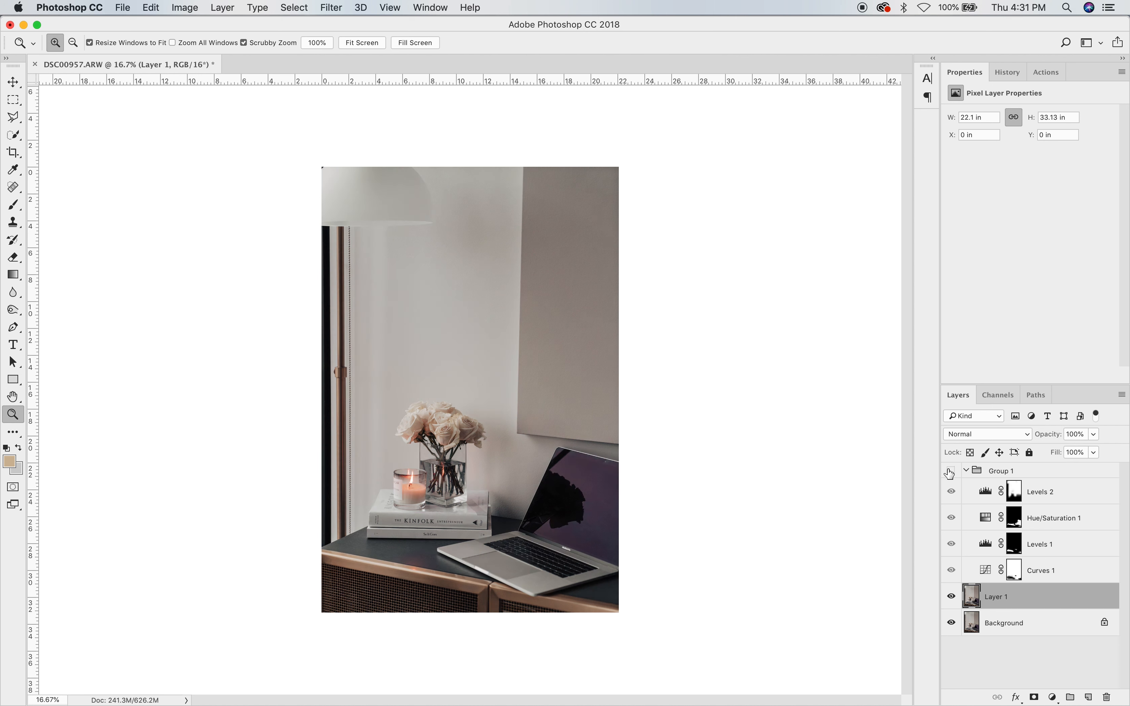
click(950, 471)
click(949, 471)
click(950, 471)
click(1040, 494)
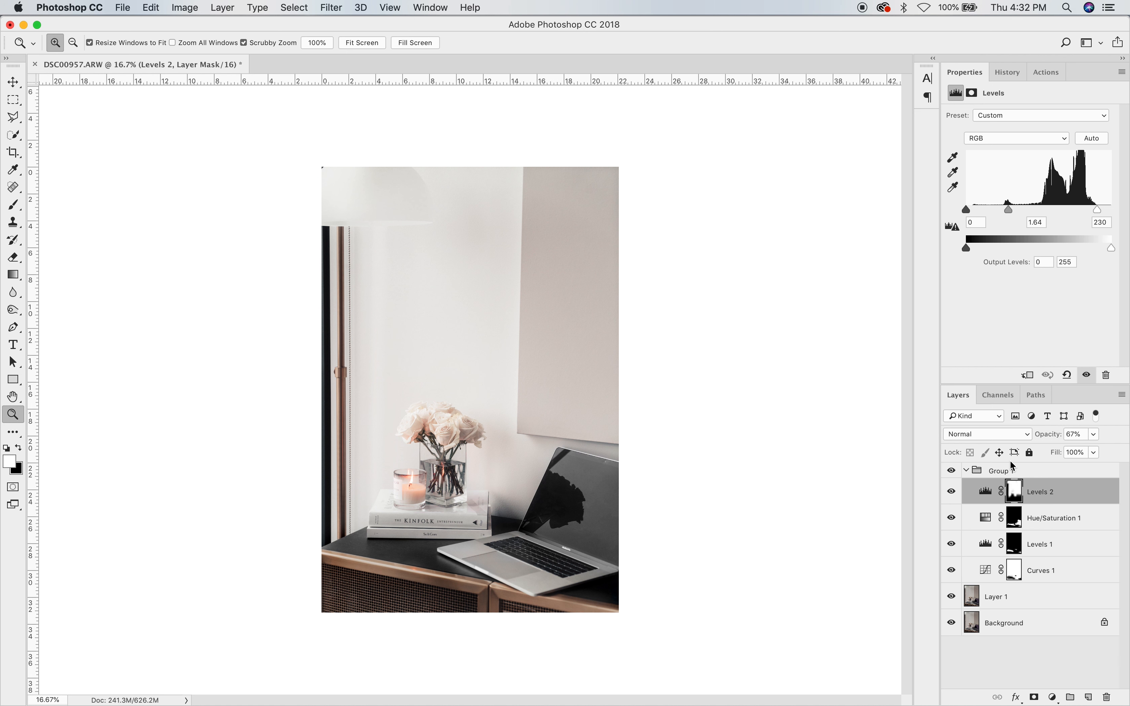
Examine the mask overlays of the Levels 2, Hue/Saturation 1, Levels 1 and Curves 1 layers one after another.
key(backslash)
key(backslash)
key(backslash)
key(backslash)
click(1091, 518)
key(backslash)
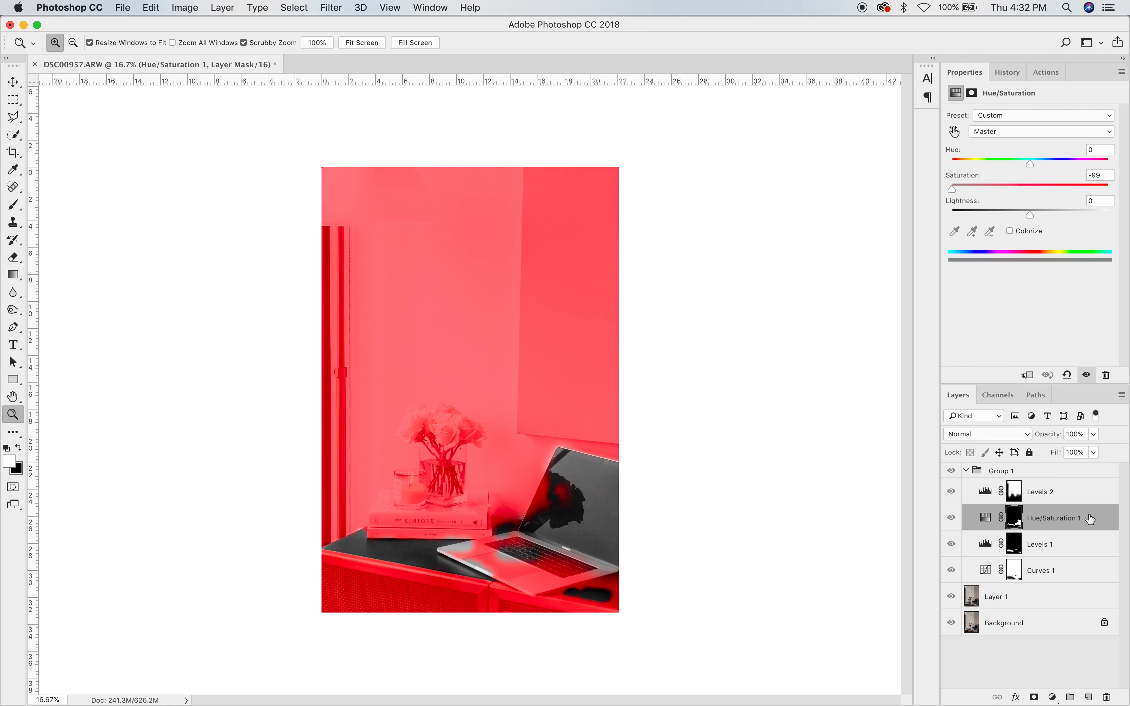
key(backslash)
click(1090, 546)
key(backslash)
key(backslash)
click(1088, 579)
key(backslash)
key(backslash)
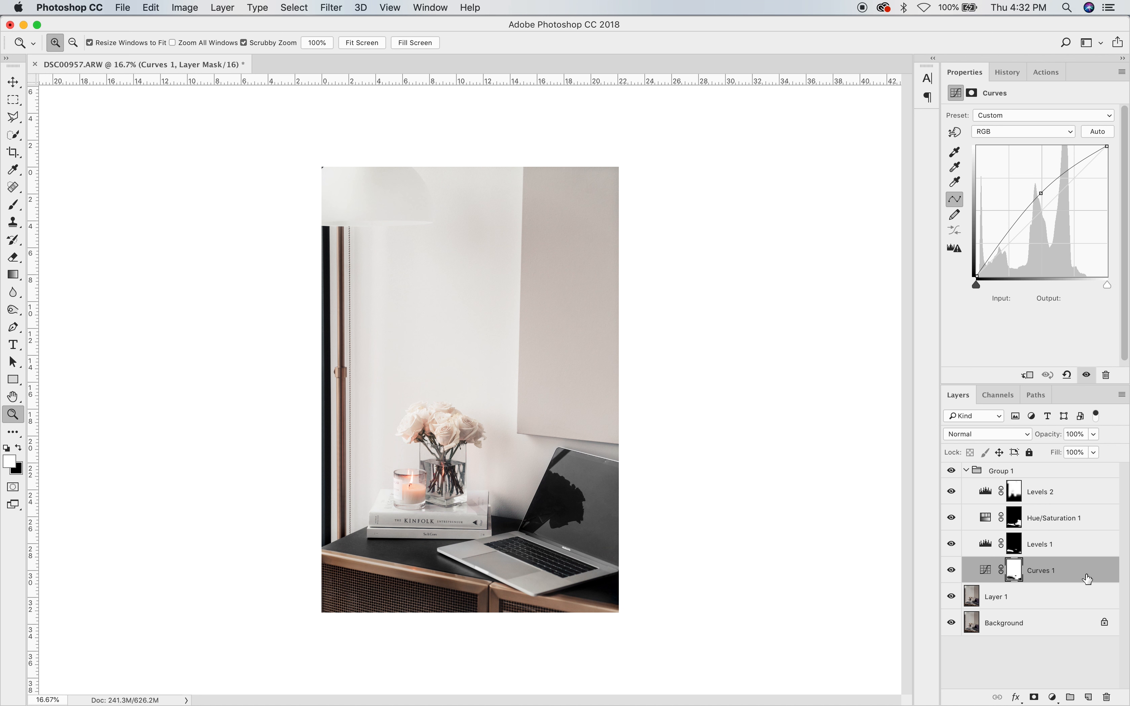
Add a Curves adjustment above Levels 2, raising the midtones from input 141 to output 157 and lowering the shadows from 53 to 48.
click(1069, 496)
click(1054, 698)
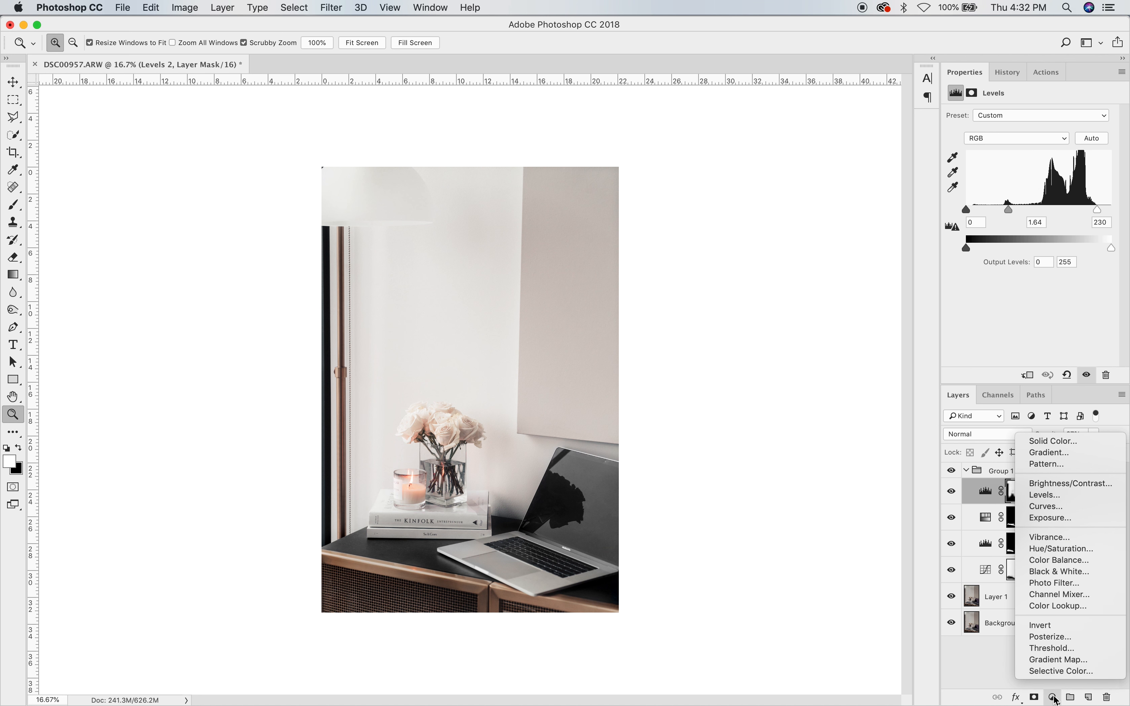
click(1045, 507)
drag(1040, 210, 1049, 196)
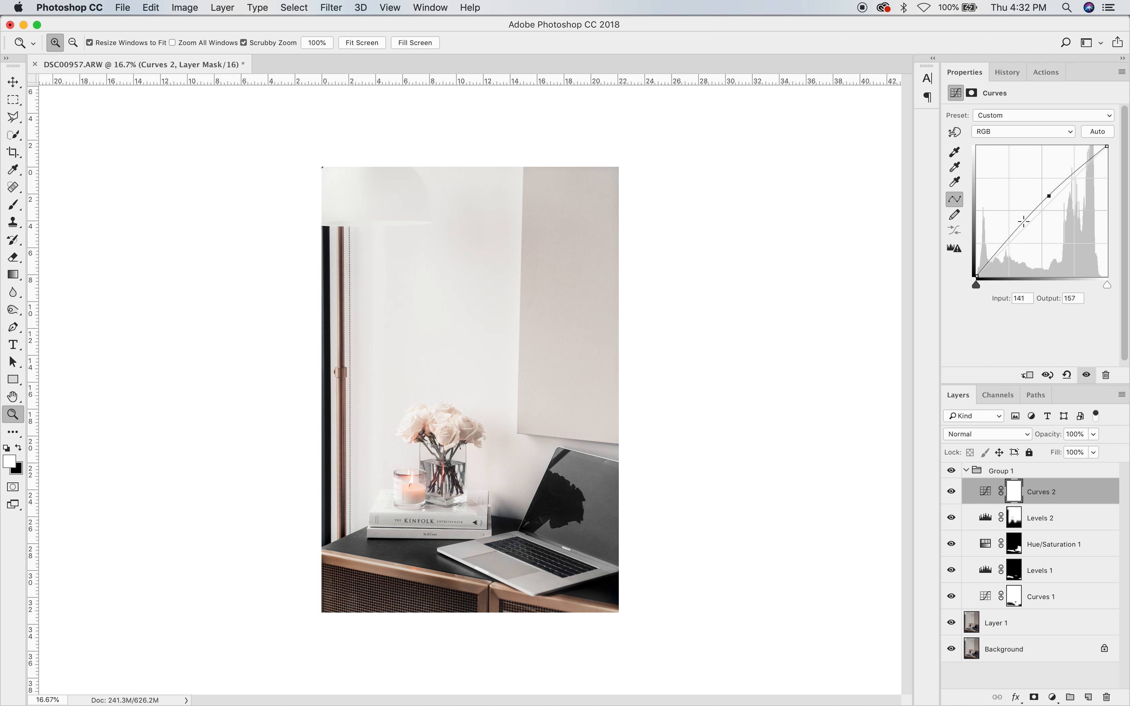
click(999, 252)
drag(999, 252, 1004, 251)
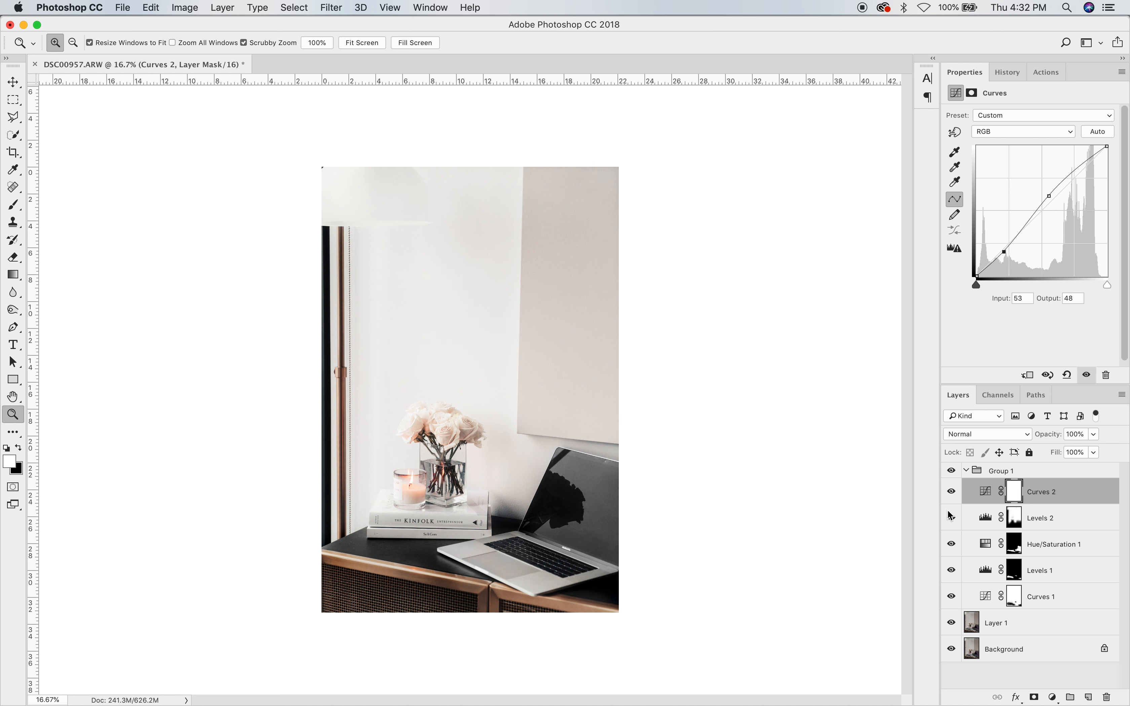
Reduce the Curves 2 layer's opacity to 68%, comparing the photo with and without Curves 2 and Group 1.
click(951, 491)
click(950, 491)
click(1092, 452)
drag(1076, 454, 1069, 455)
click(950, 470)
click(951, 470)
Mask the Curves 2 adjustment off the lampshade by painting black on its mask with a 1000 px brush at 60% opacity.
click(1015, 494)
key(b)
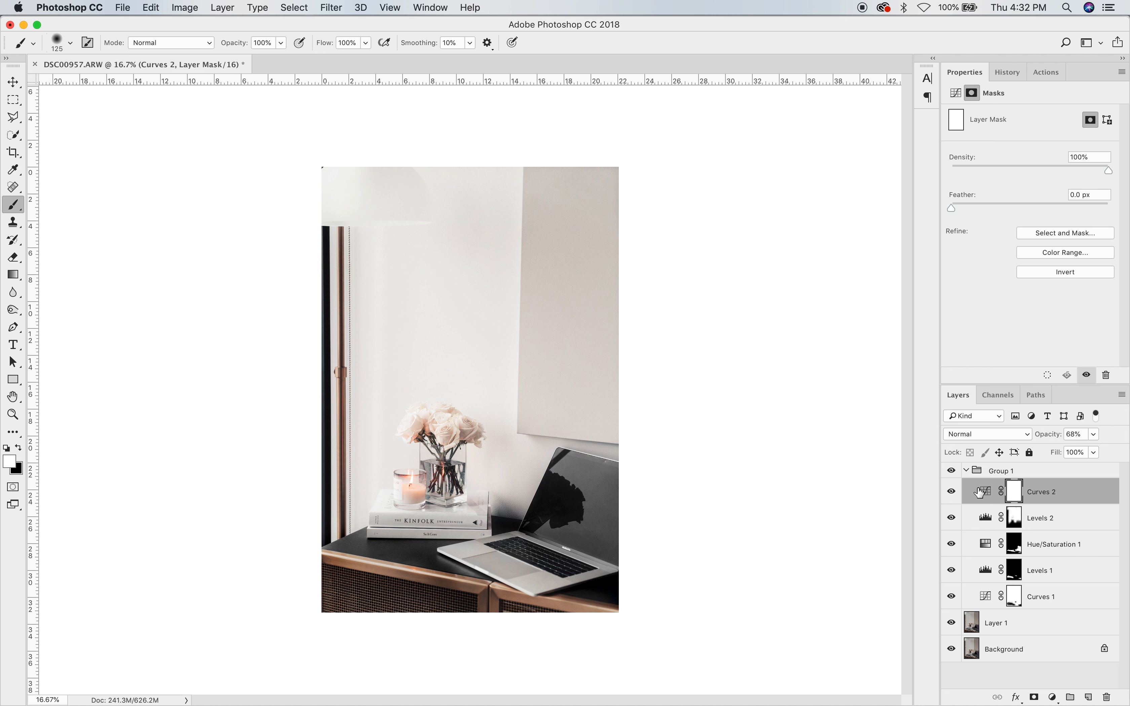
key(bracketright)
key(bracketright)
key(bracketright)
key(bracketright)
key(bracketright)
key(bracketright)
key(bracketright)
key(bracketright)
key(x)
click(281, 42)
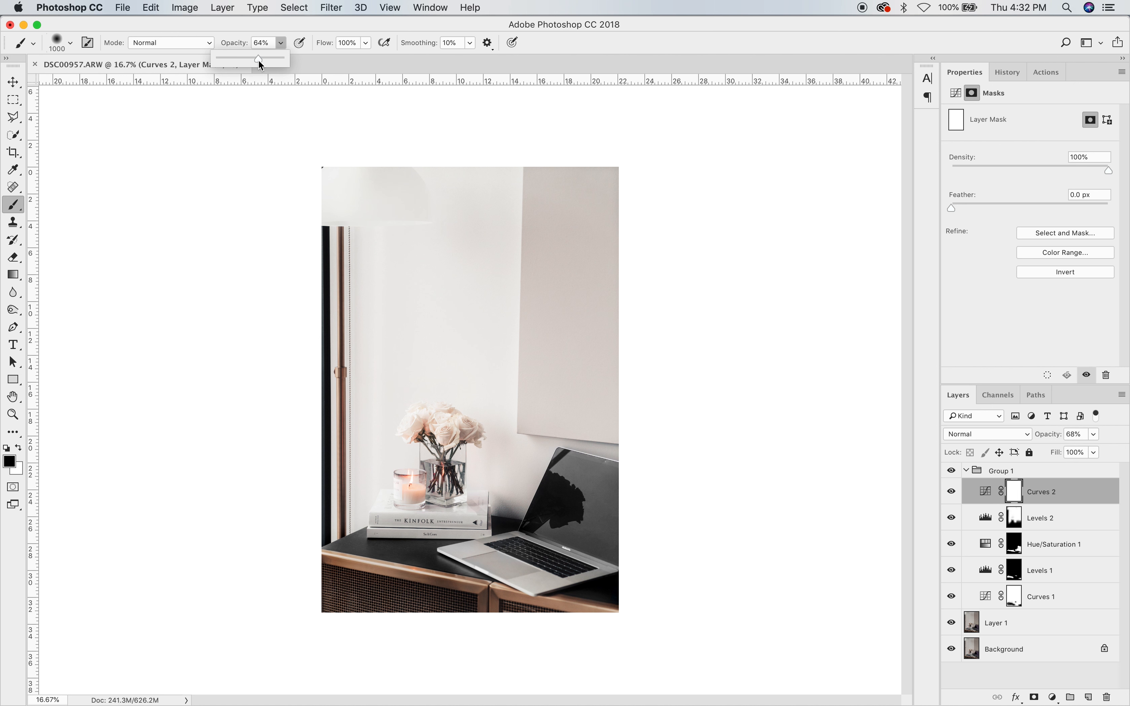
click(281, 24)
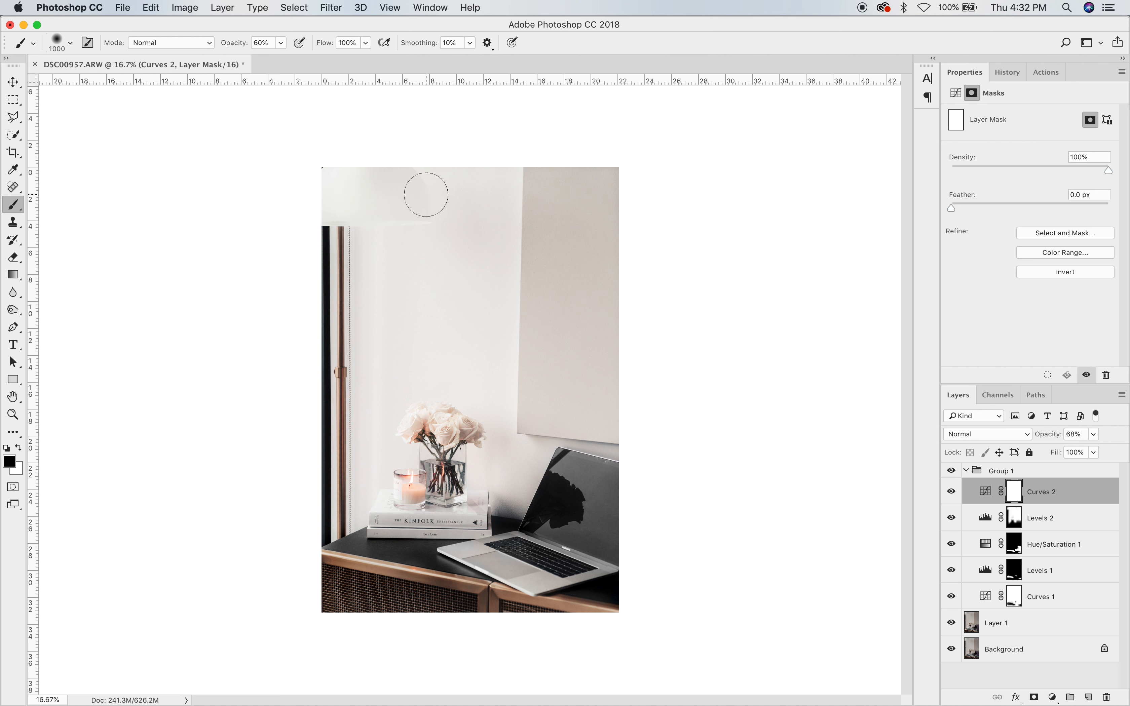
drag(425, 212, 283, 221)
key(bracketleft)
key(bracketleft)
key(bracketleft)
key(bracketleft)
key(bracketleft)
key(bracketleft)
key(bracketleft)
key(bracketleft)
key(bracketleft)
key(bracketright)
key(bracketright)
key(bracketright)
key(bracketright)
key(bracketright)
key(bracketright)
key(x)
Toggle the Curves 2 layer's visibility repeatedly to compare the photo with and without the masked curve.
click(951, 491)
click(952, 492)
click(952, 491)
click(952, 493)
click(951, 493)
click(952, 493)
click(952, 493)
click(952, 494)
click(952, 493)
Toggle Group 1's visibility repeatedly to compare the original photo with the complete set of adjustments.
click(951, 472)
click(951, 471)
click(952, 472)
click(952, 472)
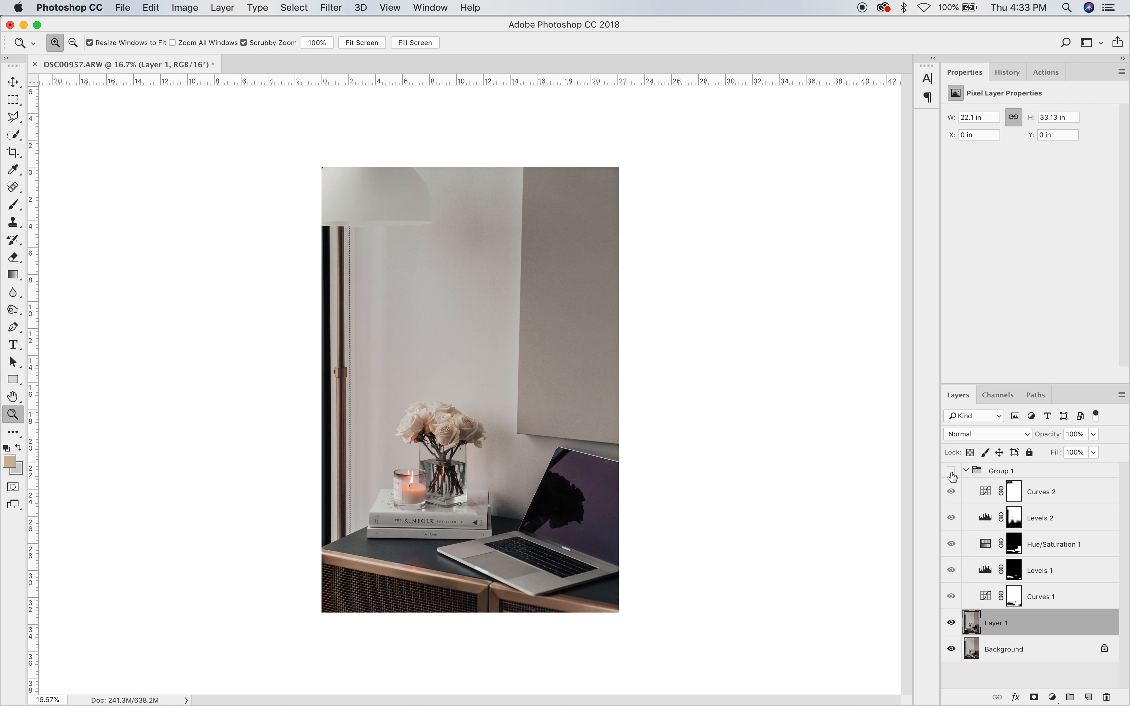
click(953, 473)
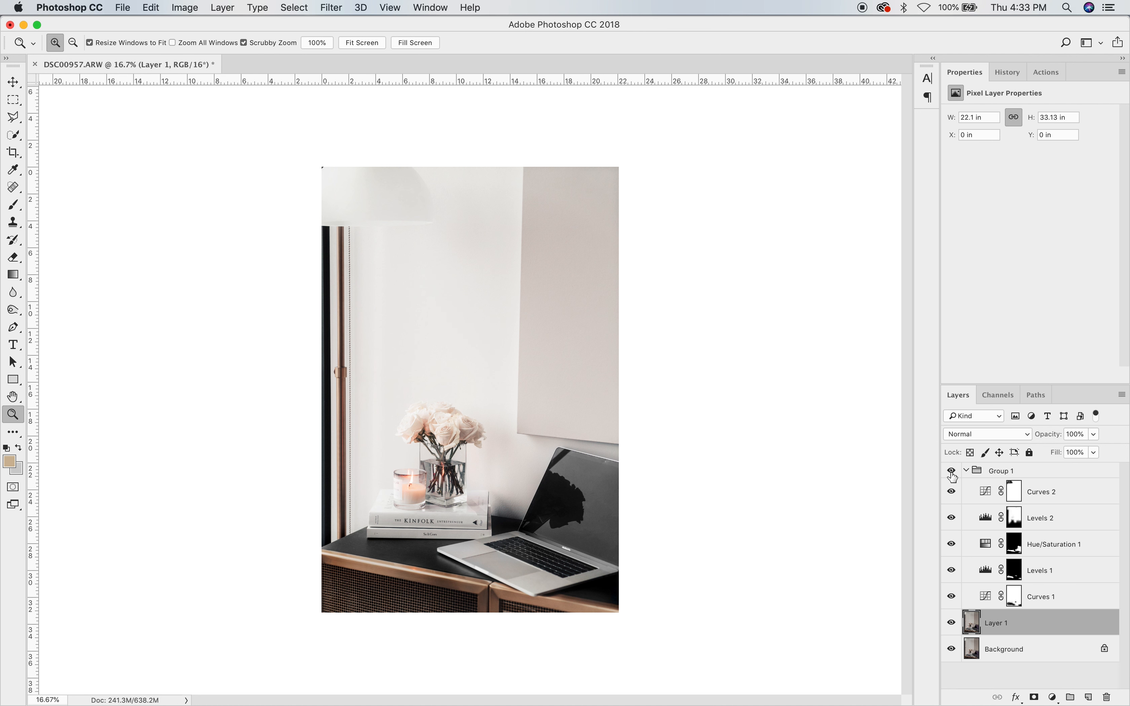
click(952, 471)
click(952, 472)
click(952, 472)
click(951, 471)
click(951, 471)
click(951, 472)
click(952, 472)
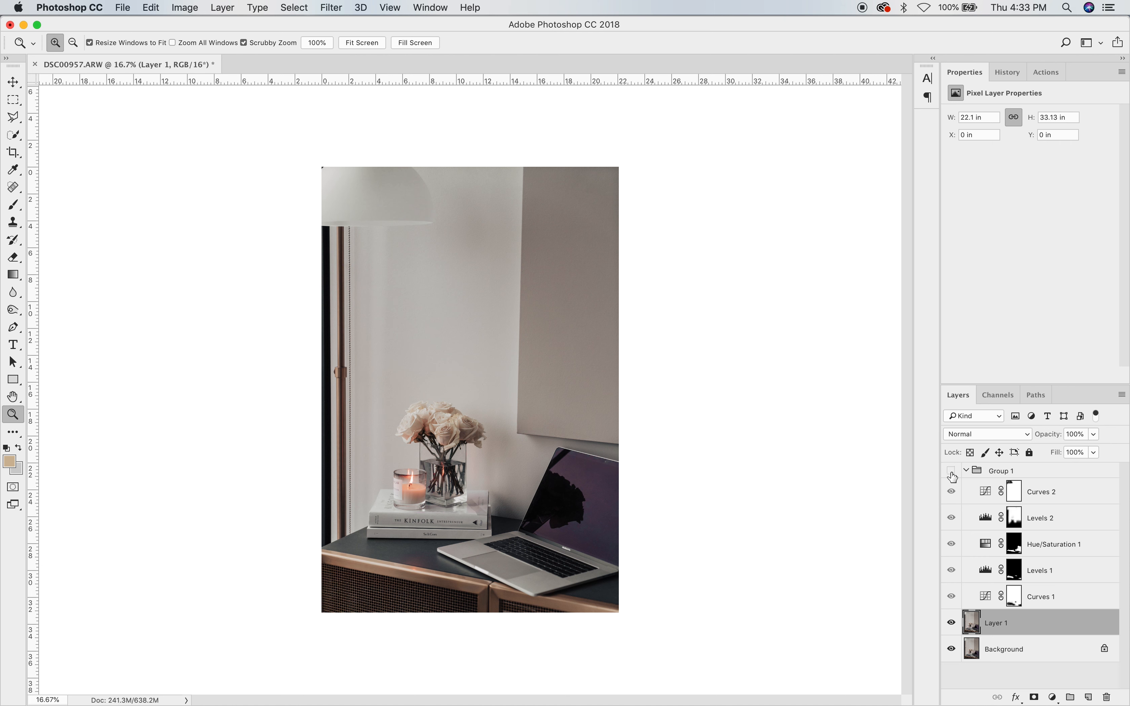